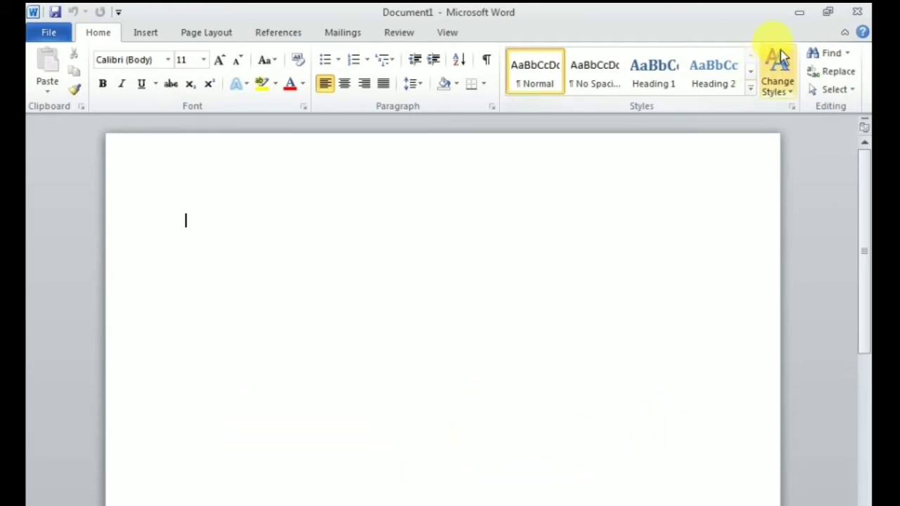
- Minimize the blank Word document so the Windows desktop is visible
click(803, 16)
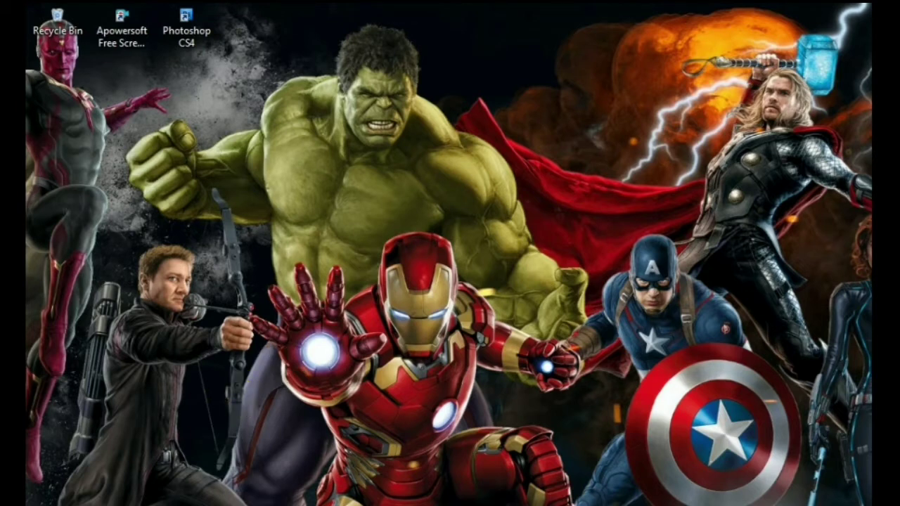
- Search 'micr' in the Start menu and launch Microsoft Word 2010
key(super)
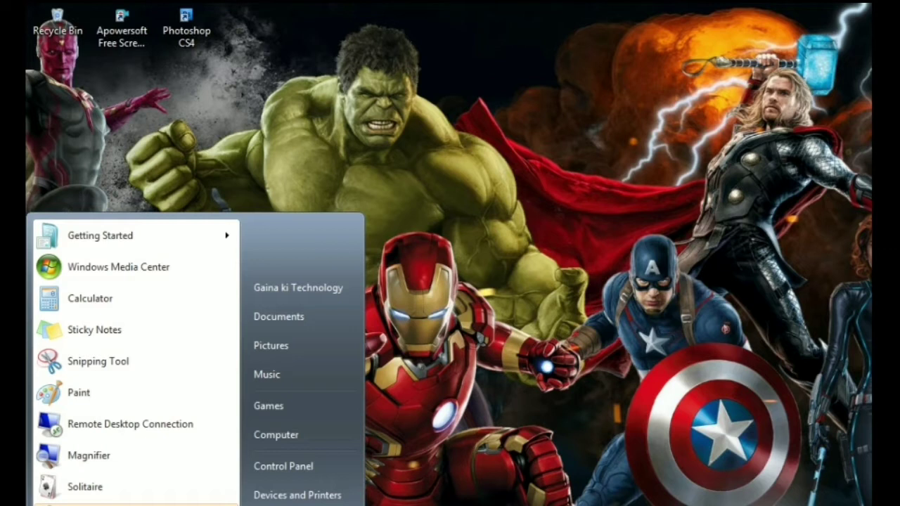
text(mi)
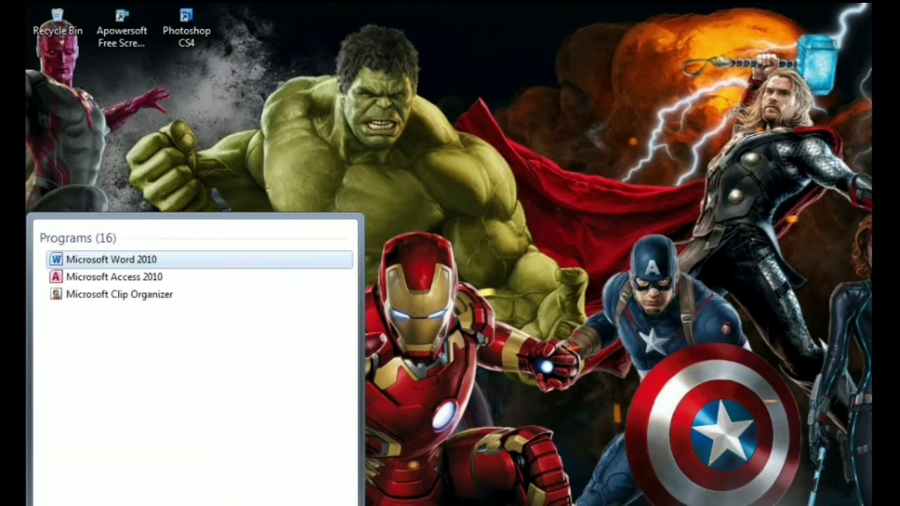
text(c)
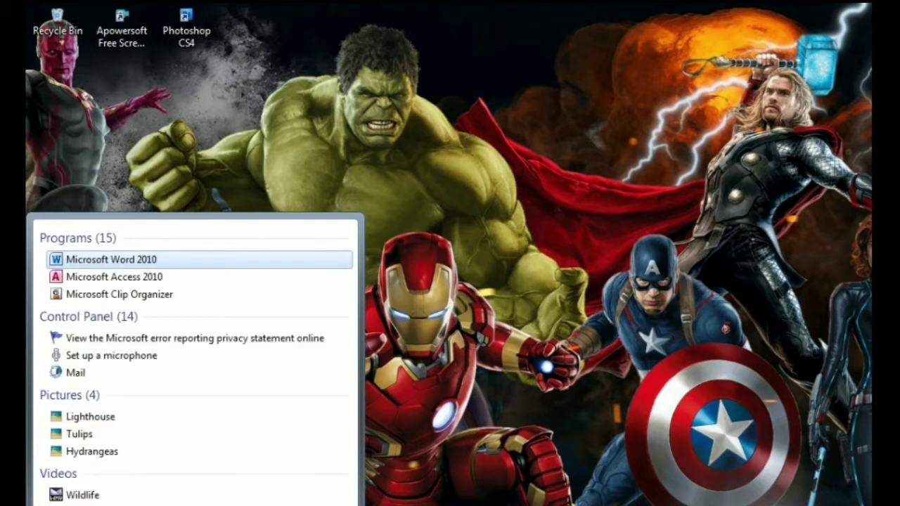
text(r)
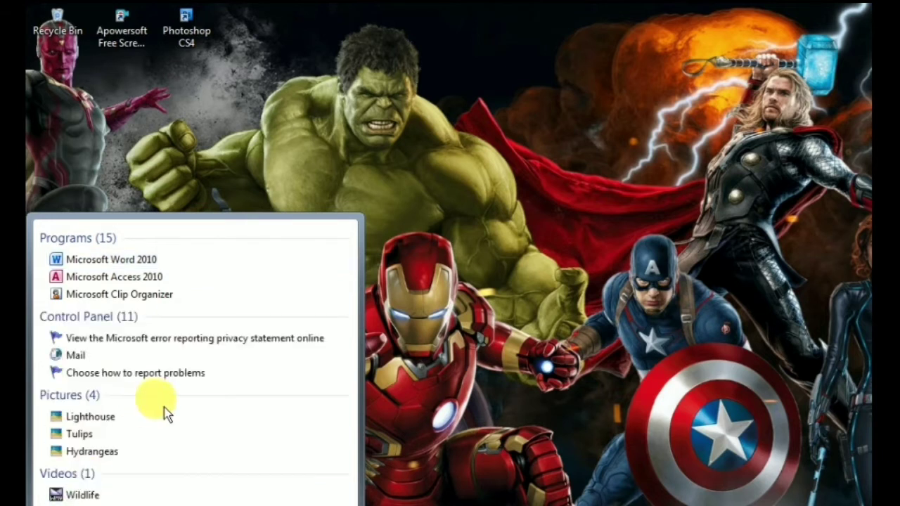
click(164, 266)
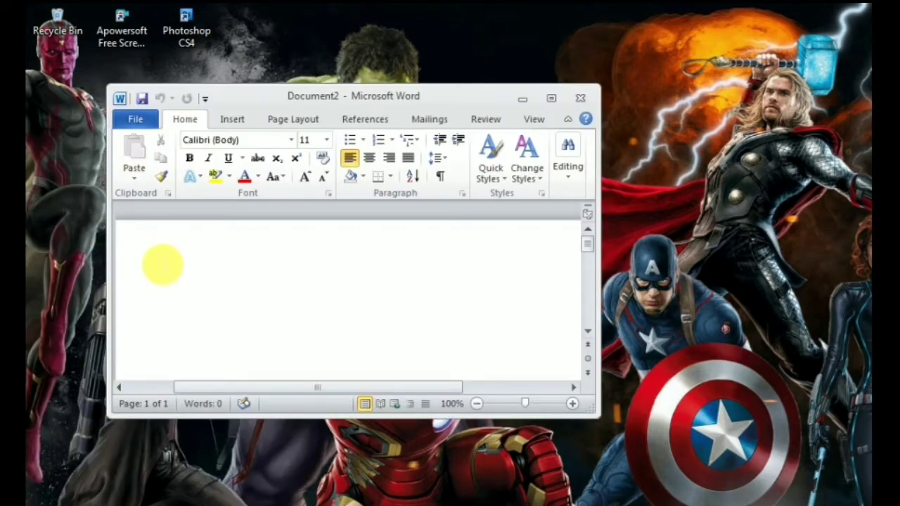
- Maximize the new Document2 window, then close it to return to Document1
click(552, 98)
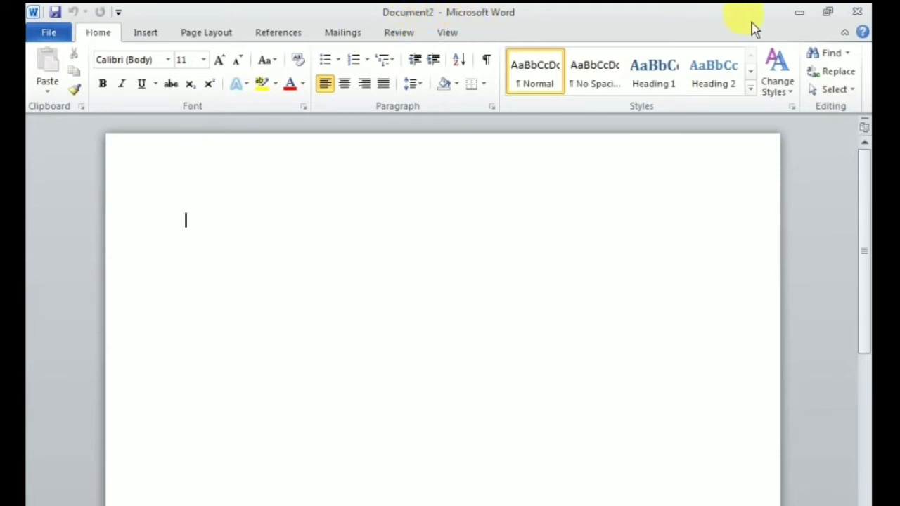
click(865, 16)
- Turn on the Navigation Pane from the View tab's Show group
click(449, 39)
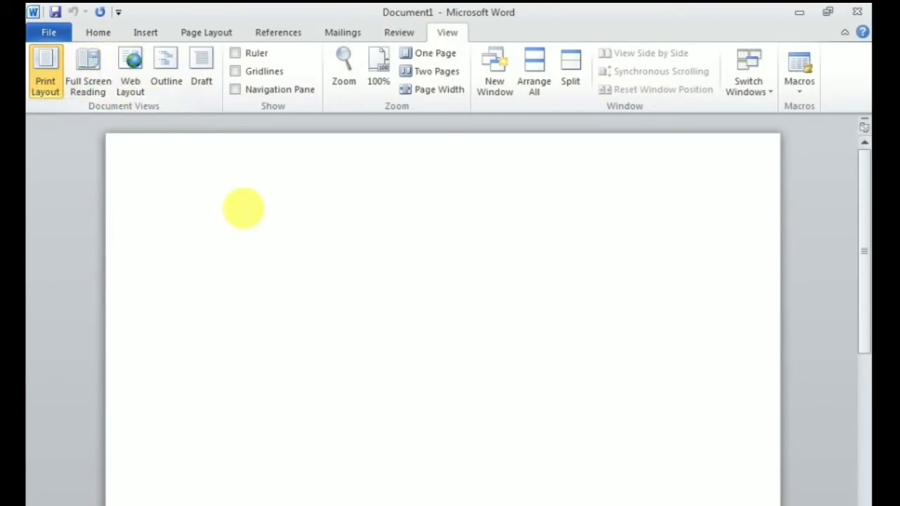
click(264, 99)
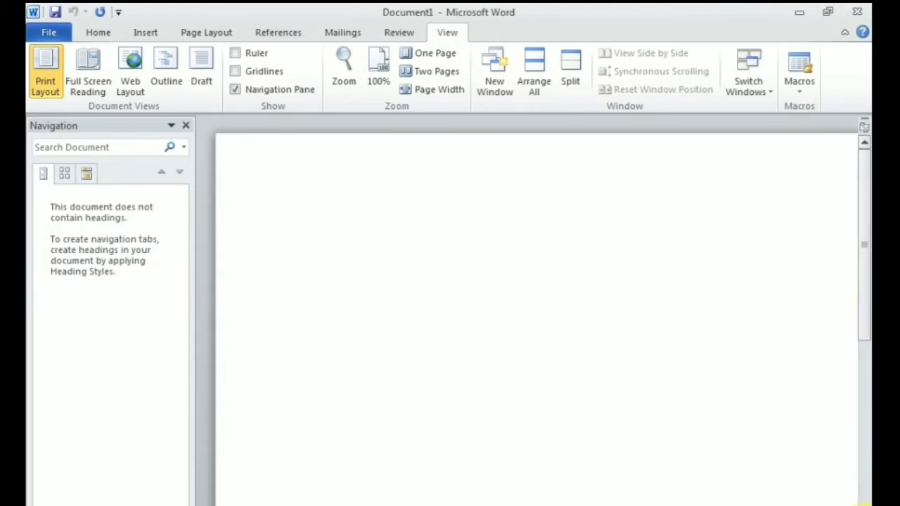
- Switch off the Navigation Pane using the X in its header
click(864, 492)
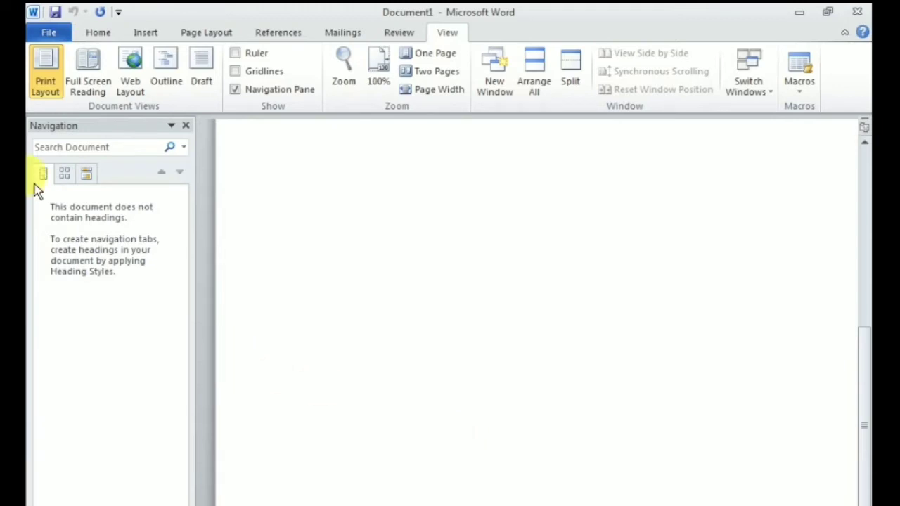
click(185, 125)
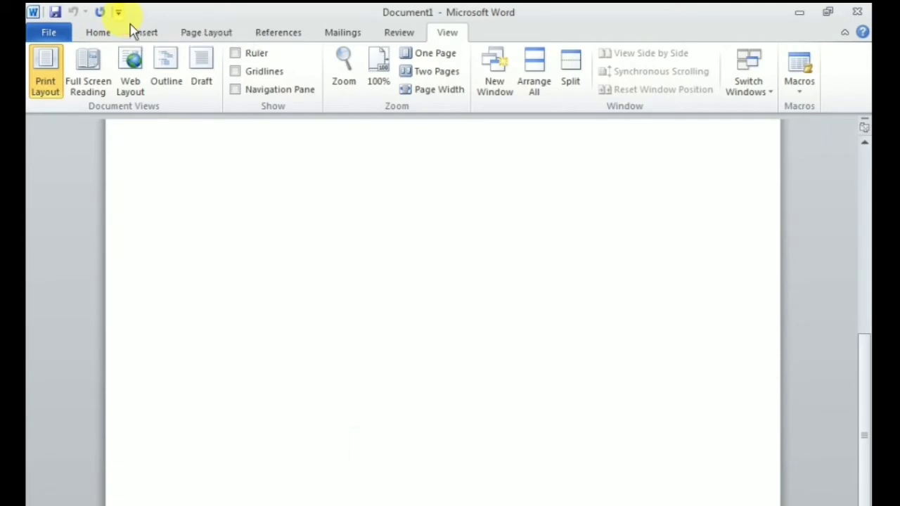
- Add Spelling & Grammar to the Quick Access Toolbar
click(118, 12)
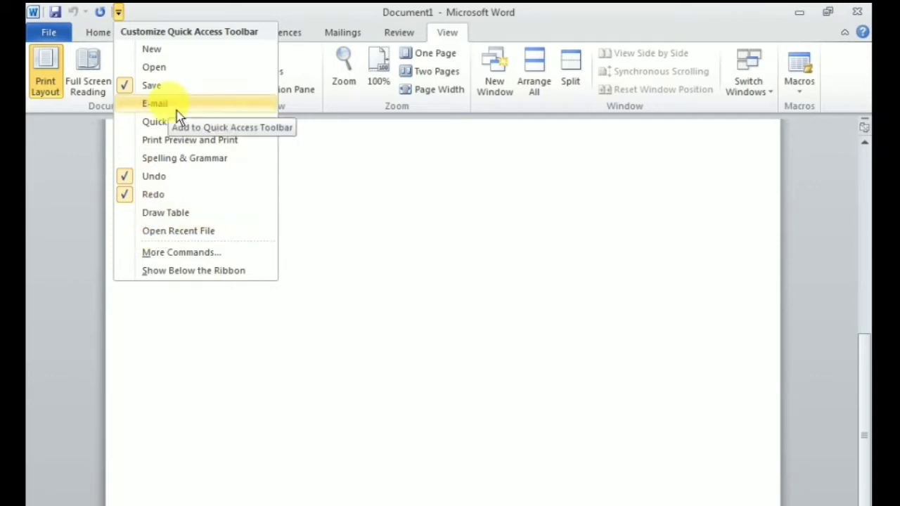
click(166, 161)
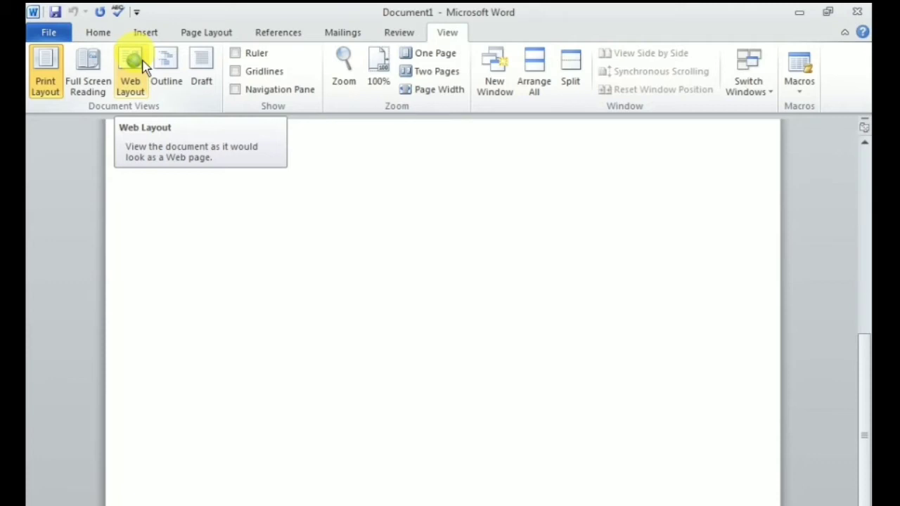
- Show Document1's Info page in the File backstage view
click(49, 33)
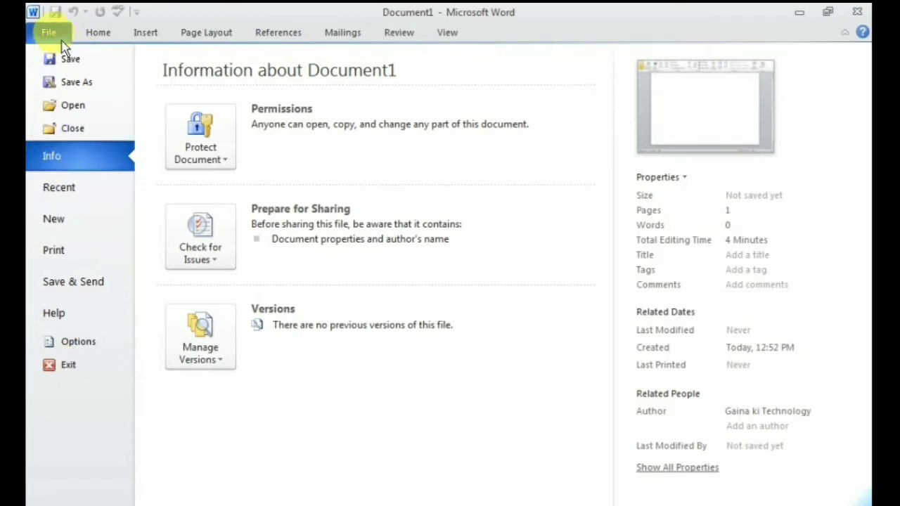
- Create a new blank document, Document3, from File > New
click(57, 219)
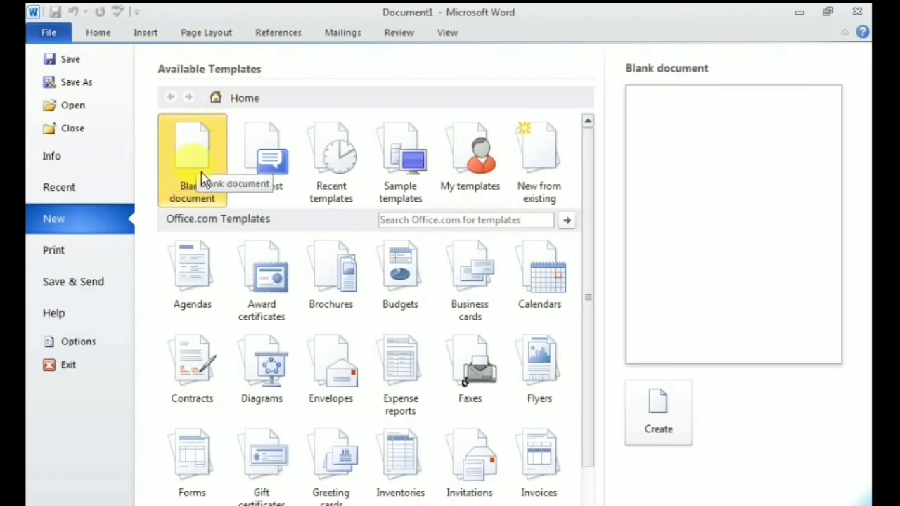
click(660, 430)
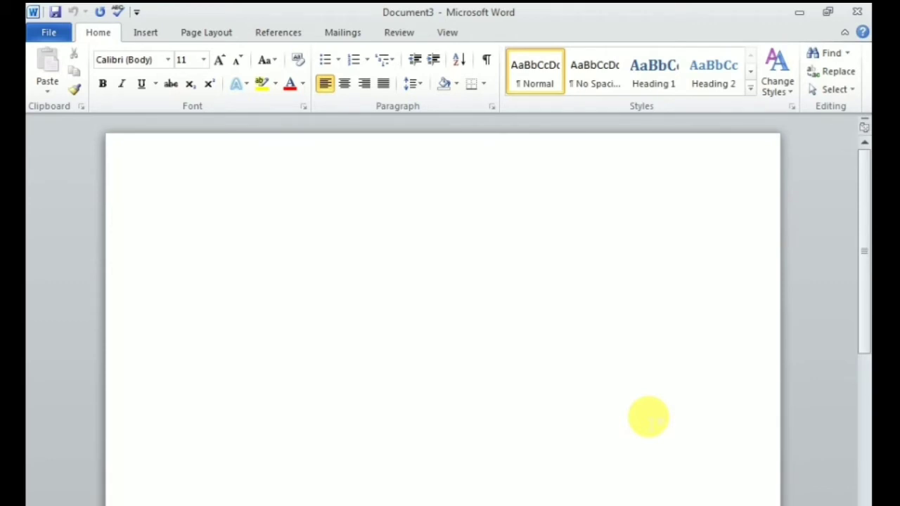
- Type 'smart allrounder intelligent computer', correcting the typo in 'intelligent'
text(s)
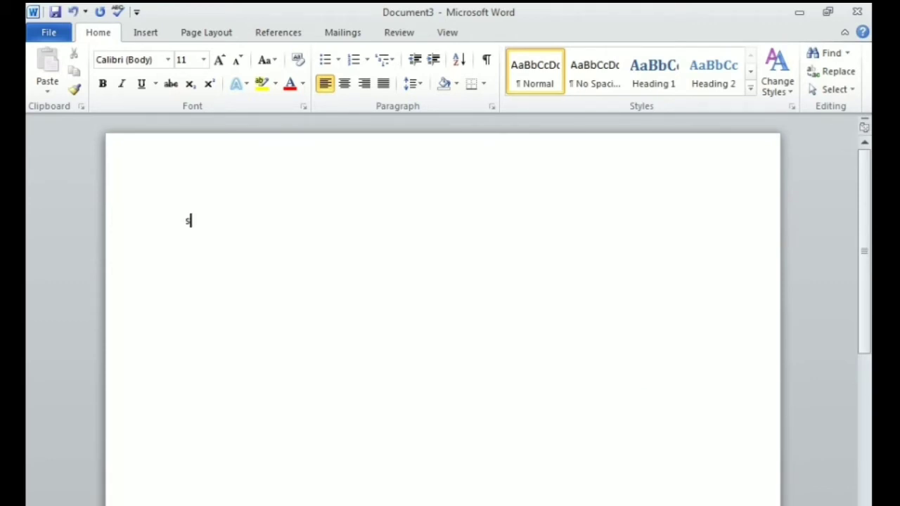
text(mart al)
text(lroun)
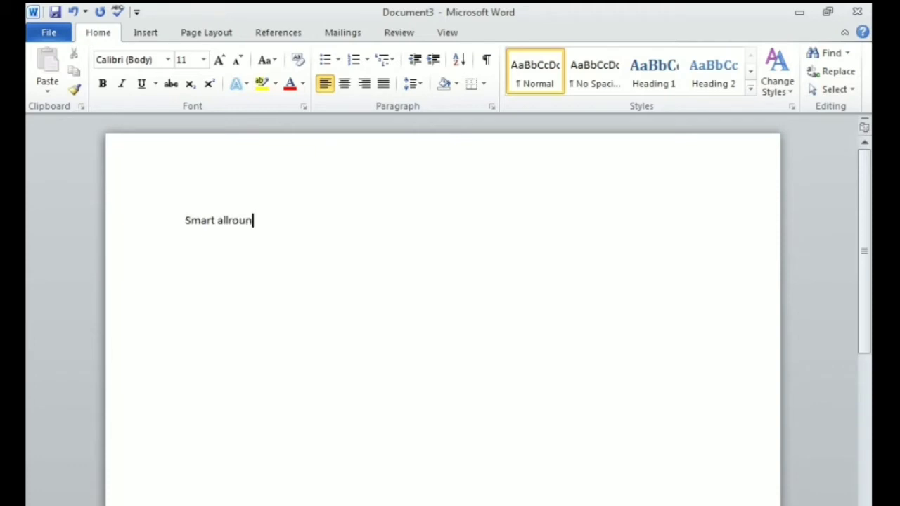
text(der int)
text(ellig)
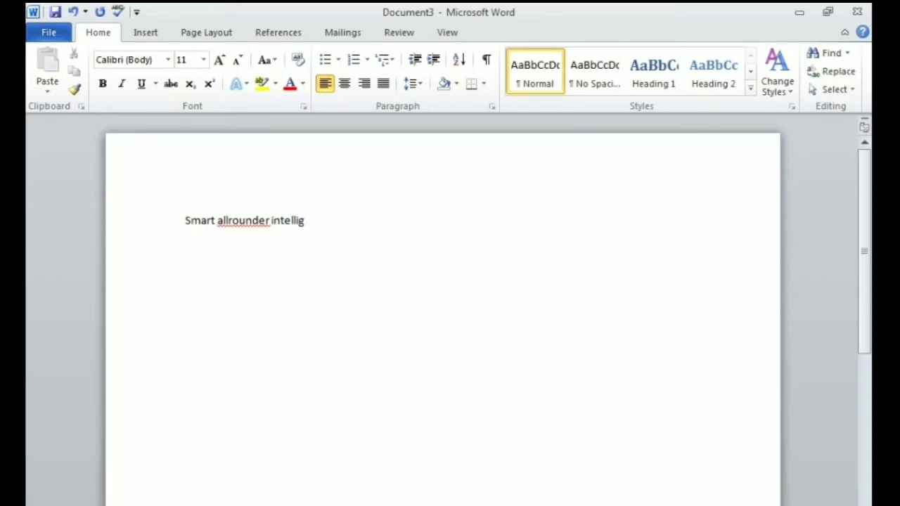
text(er)
key(BackSpace)
text(n)
text(t co)
text(mp)
text(uter)
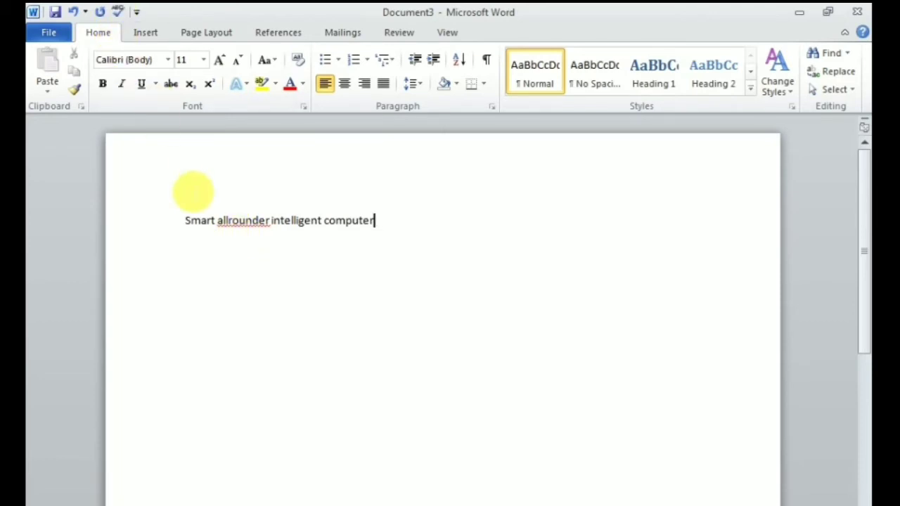
click(247, 220)
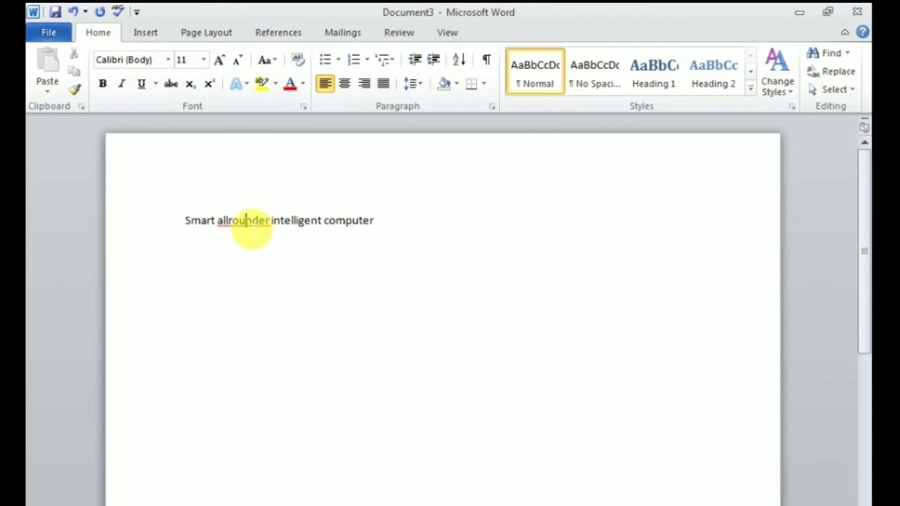
- Replace 'allrounder' with the suggestion 'all-rounder' and return to the line's end
right_click(251, 226)
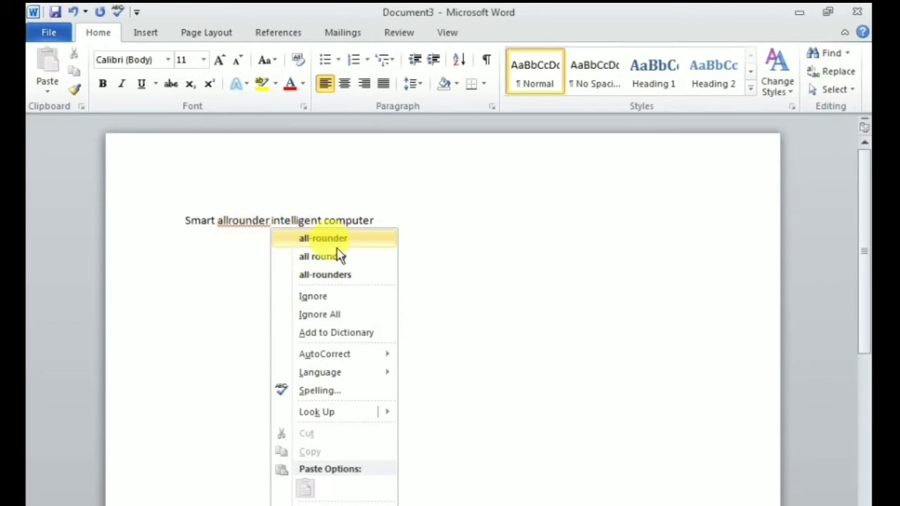
click(329, 238)
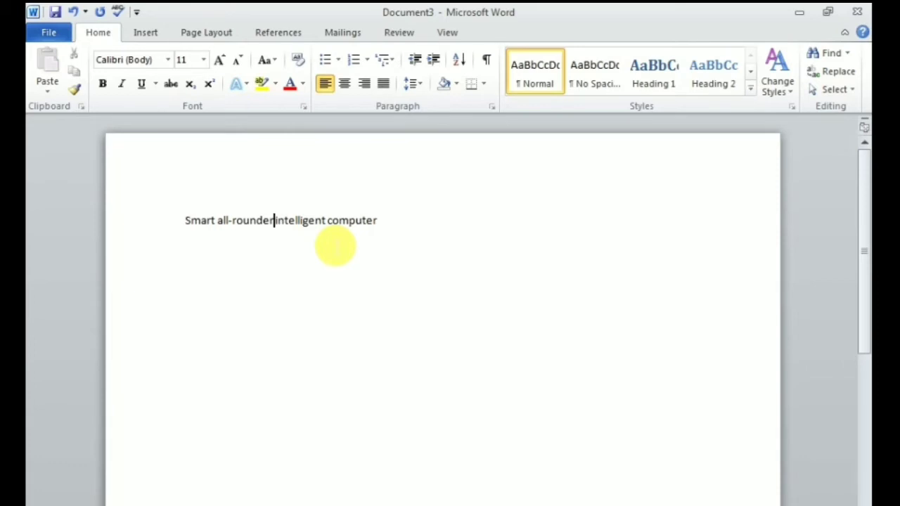
click(396, 225)
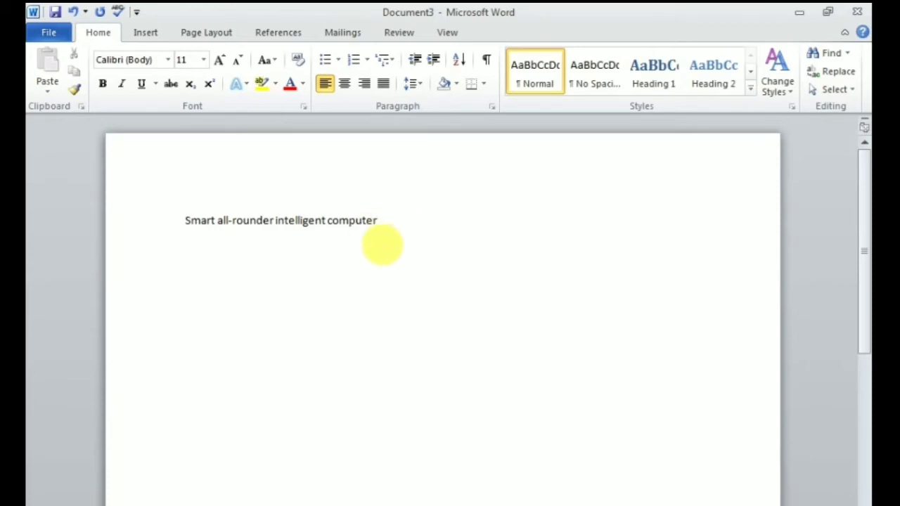
- Delete the practice words 'computer', 'Smart' and the stray 'c' until the first line is blank
key(BackSpace)
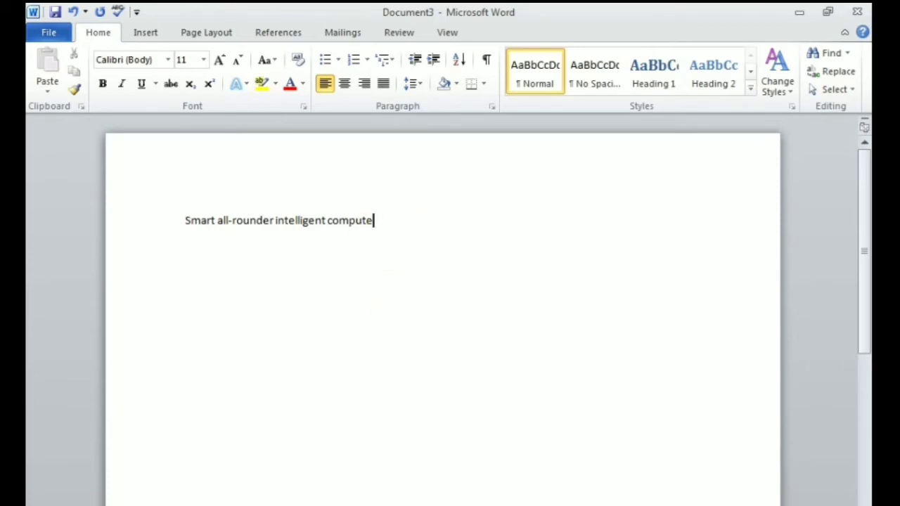
key(BackSpace)
key(BackSpace)
key(BackSpace)
key(BackSpace)
key(BackSpace)
key(BackSpace)
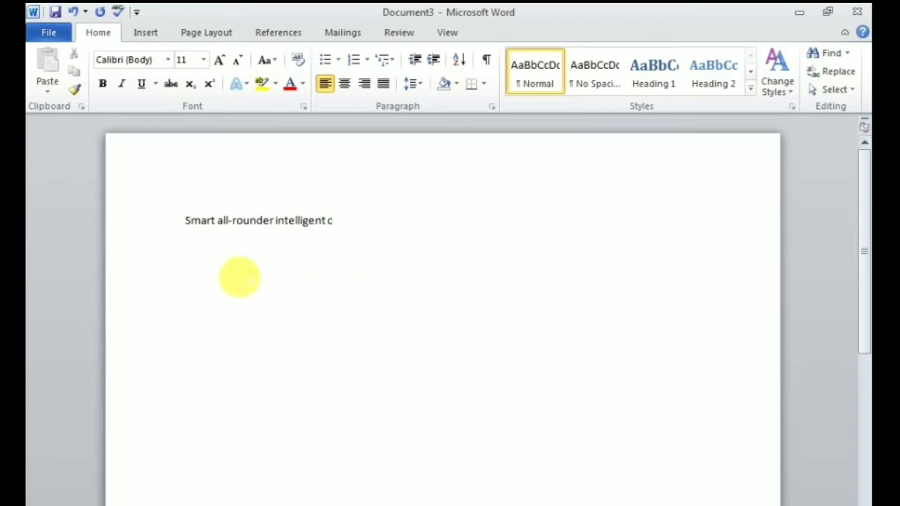
click(187, 223)
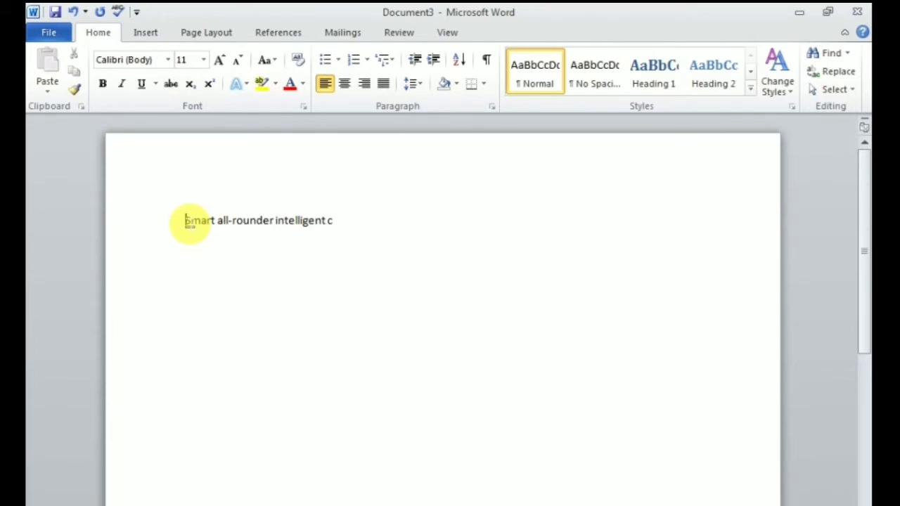
key(Delete)
key(Delete)
key(Delete)
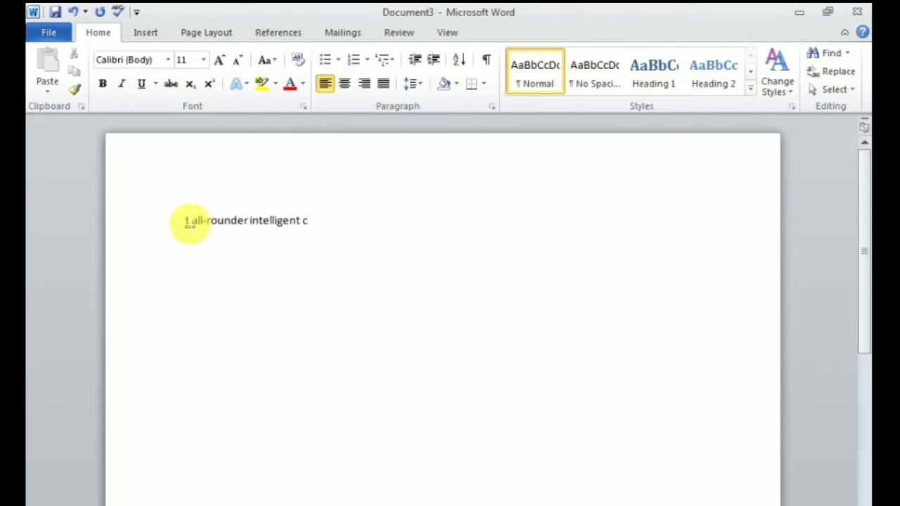
key(Delete)
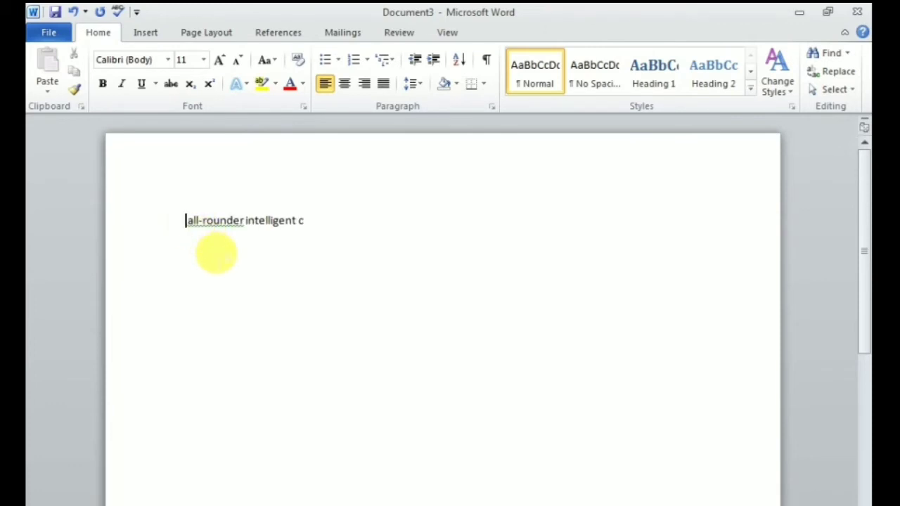
click(315, 228)
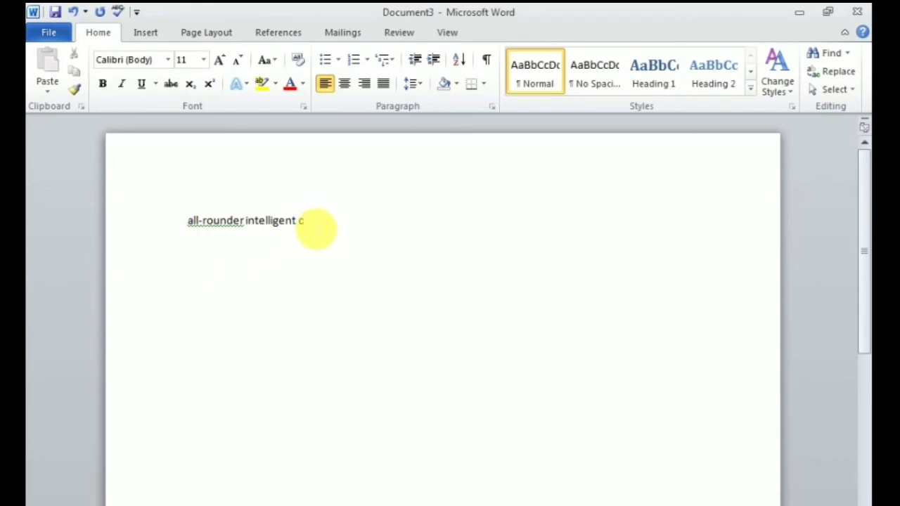
key(BackSpace)
key(BackSpace)
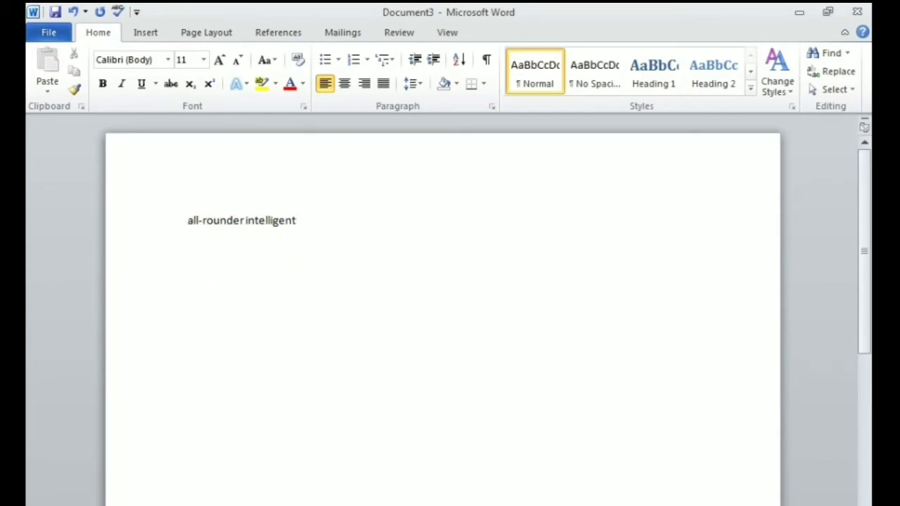
key(BackSpace)
key(BackSpace)
key(BackSpace)
key(BackSpace)
key(BackSpace)
key(BackSpace)
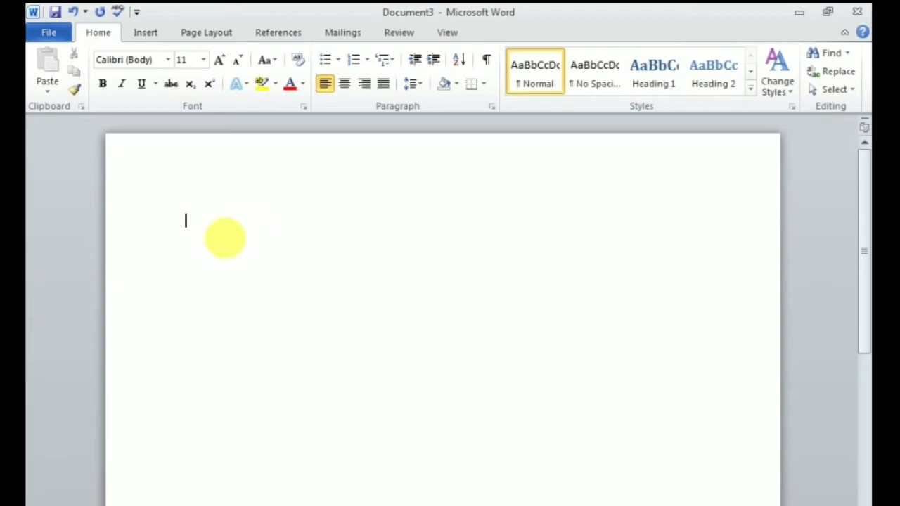
- Type 'Back space (r-l)' on the first line and start a new line
text(Bac)
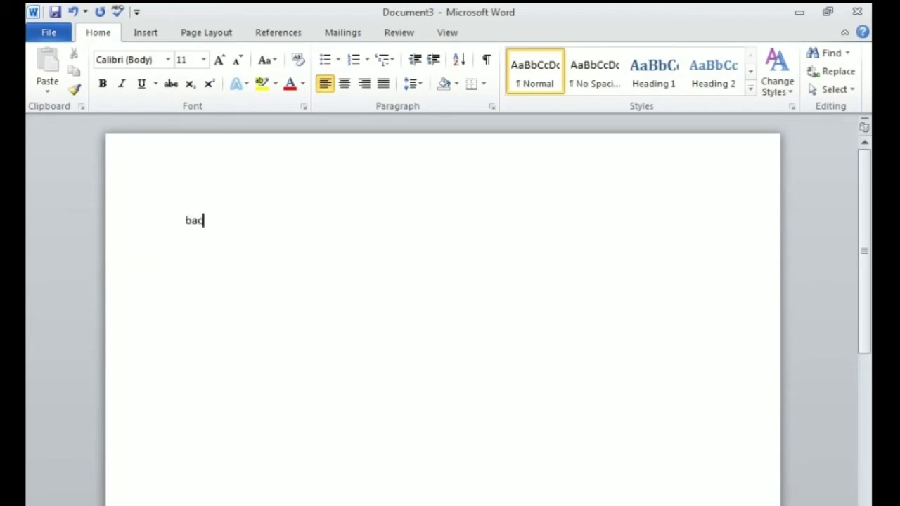
text(k sp)
text(ace)
text( ())
key(Left)
text(r-)
text(l)
key(Right)
key(Return)
- Type 'Delete (l-r)' on the second line
text(de)
text(lete )
text(())
key(Left)
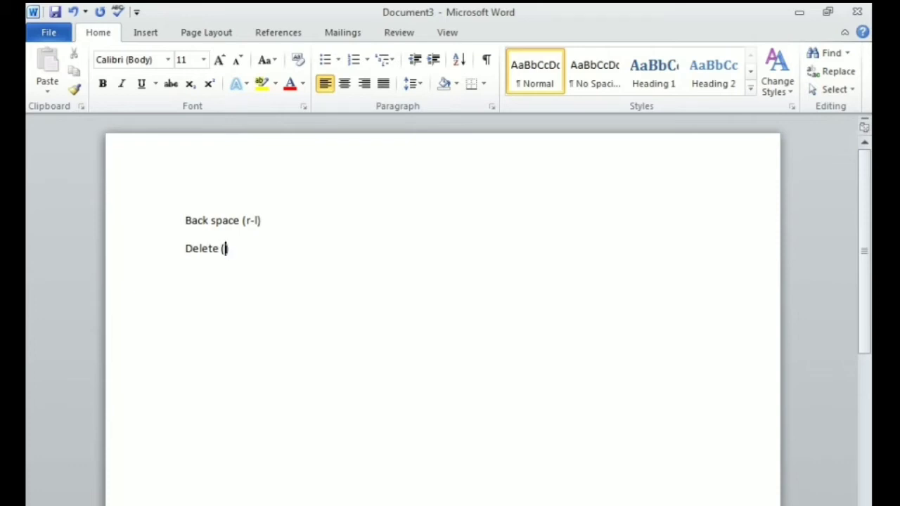
text(l)
text(-r)
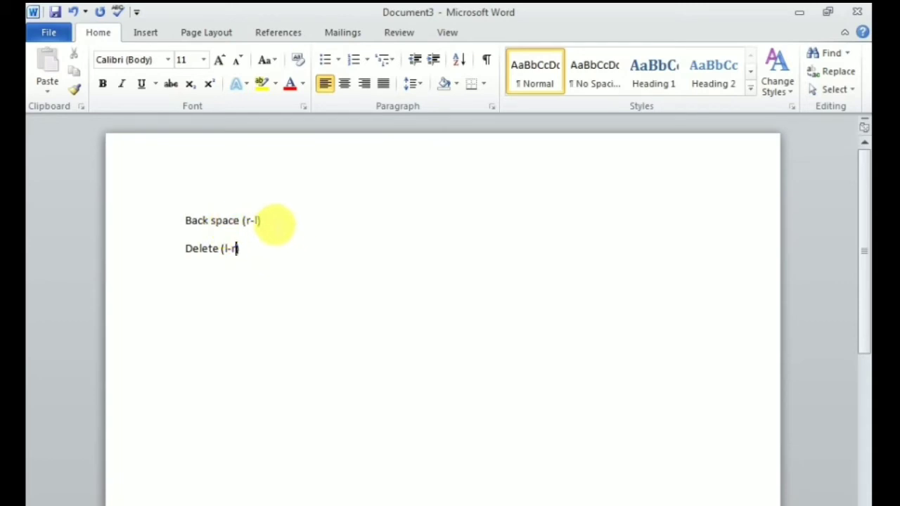
- Cut the 'Back space (r-l)' line and add an empty line after 'Delete (l-r)'
click(270, 222)
key(shift+Left)
key(shift+Left)
key(shift+Left)
key(shift+Left)
key(shift+Left)
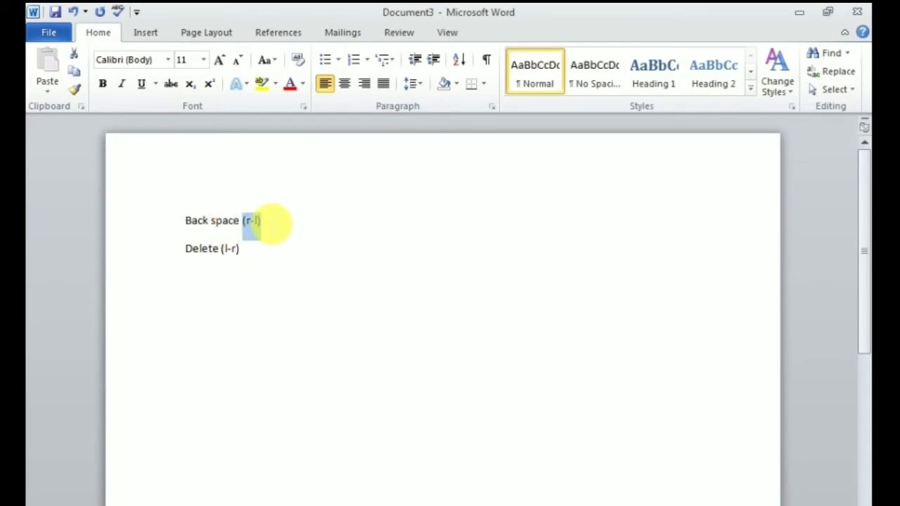
key(shift+Left)
key(shift+Left)
key(shift+Left)
key(shift+Left)
key(shift+Left)
key(shift+Left)
key(shift+Left)
key(shift+Left)
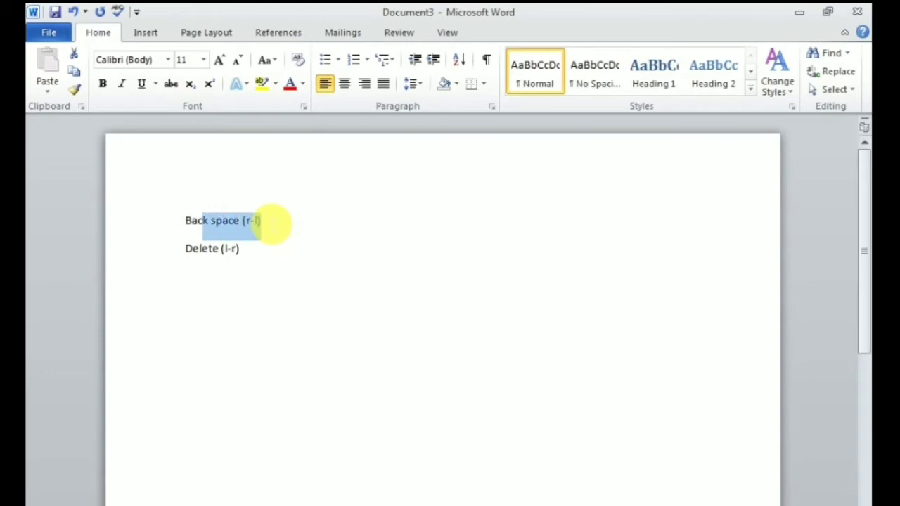
key(shift+Left)
key(shift+Left)
key(shift+Left)
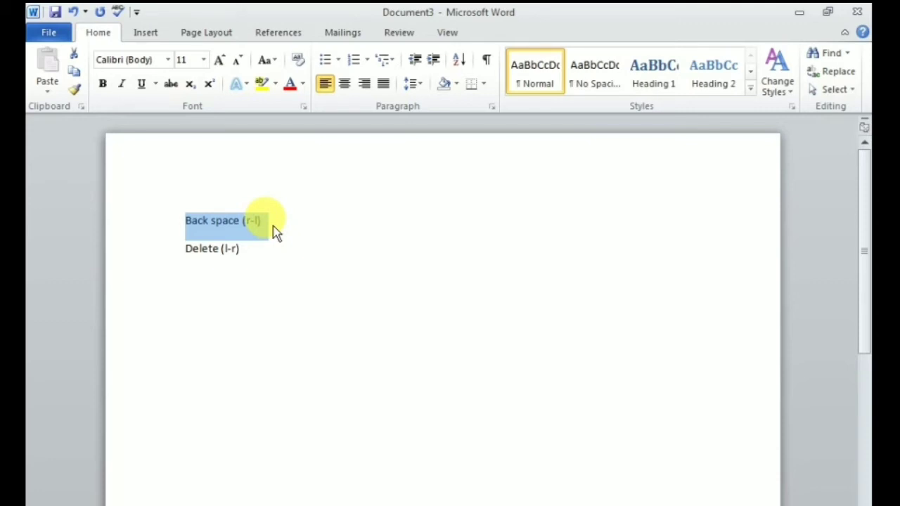
key(ctrl+x)
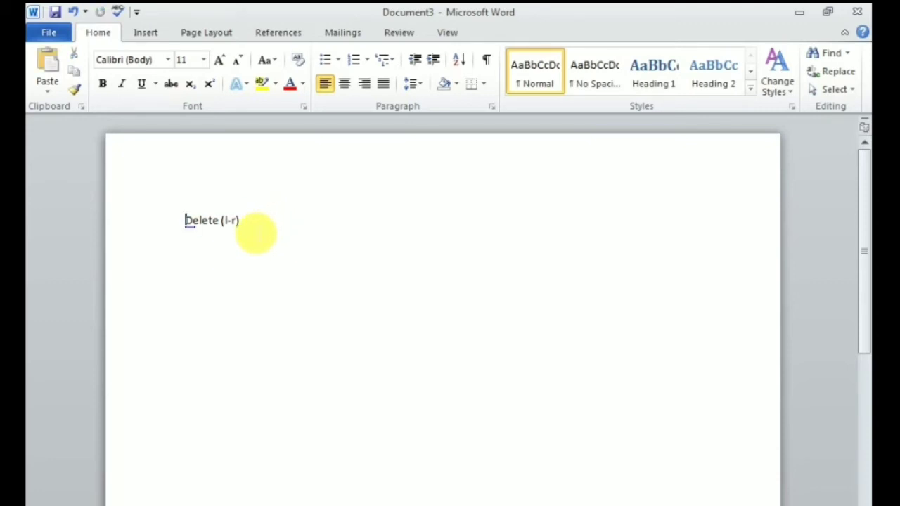
key(End)
key(Return)
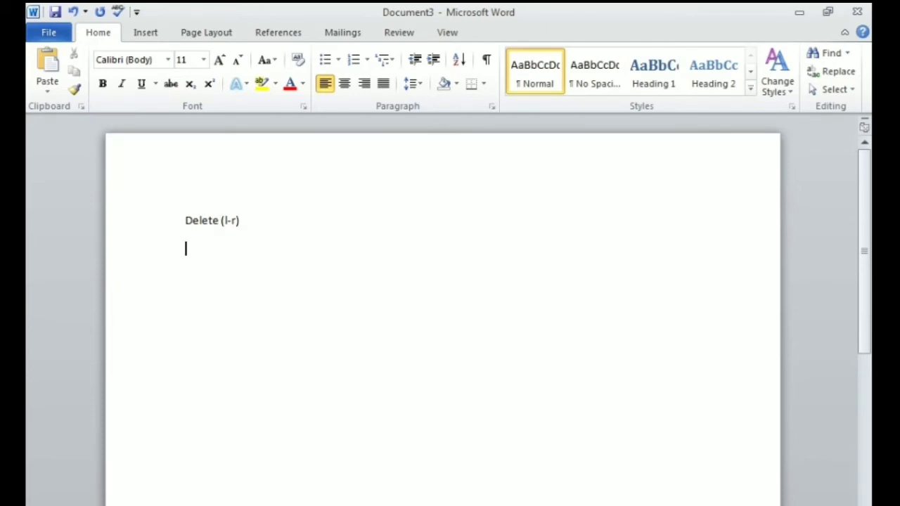
- Paste 'Back space (r-l)' below 'Delete (l-r)', then select and copy the 'Delete (l-r)' line
key(ctrl+v)
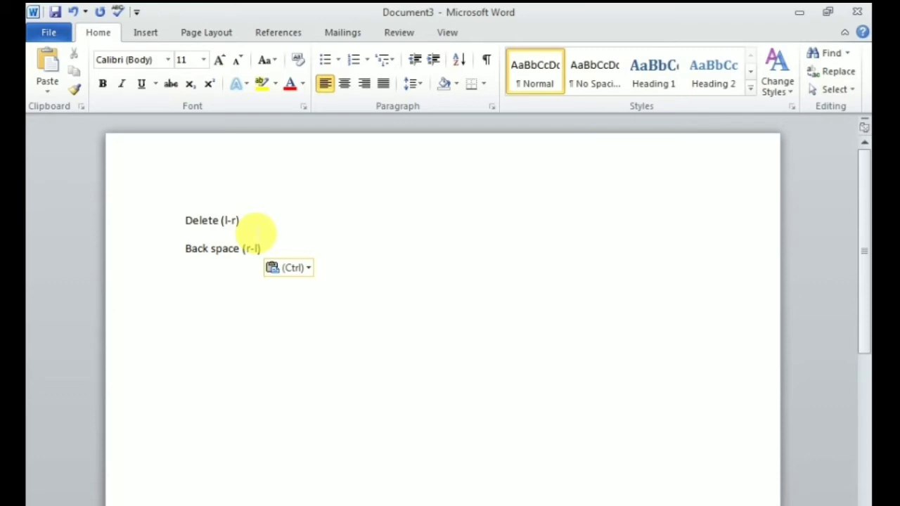
click(239, 220)
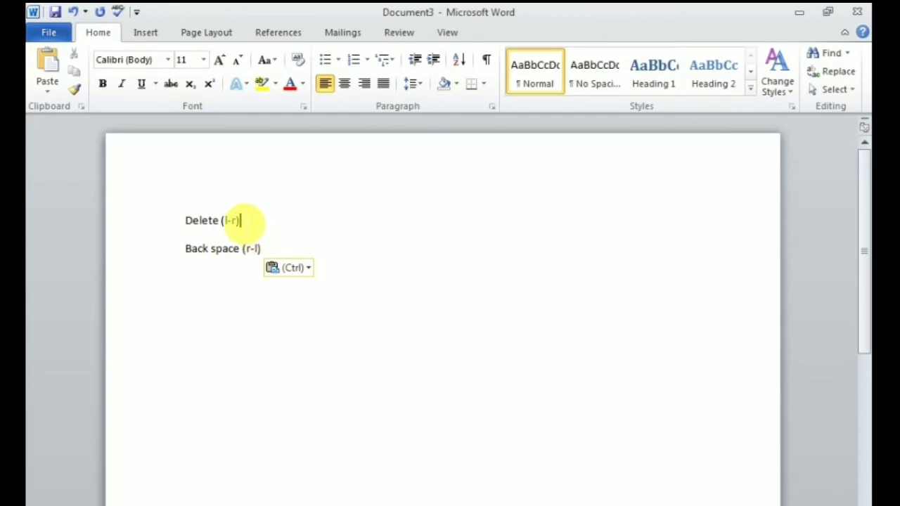
key(shift+Left)
key(shift+Left)
key(shift+Left)
key(shift+Left)
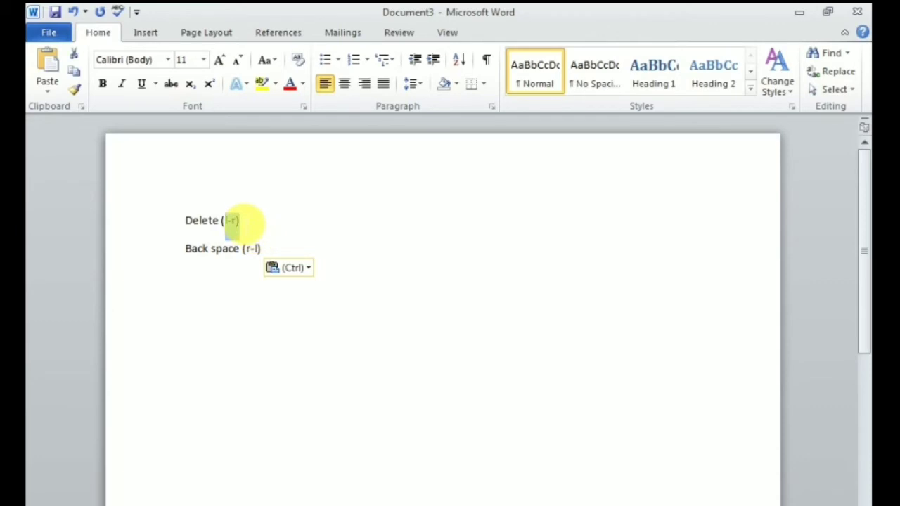
key(shift+Left)
key(shift+Left)
key(shift+Left)
key(shift+Left)
key(shift+Left)
key(shift+Left)
key(shift+Left)
key(shift+Left)
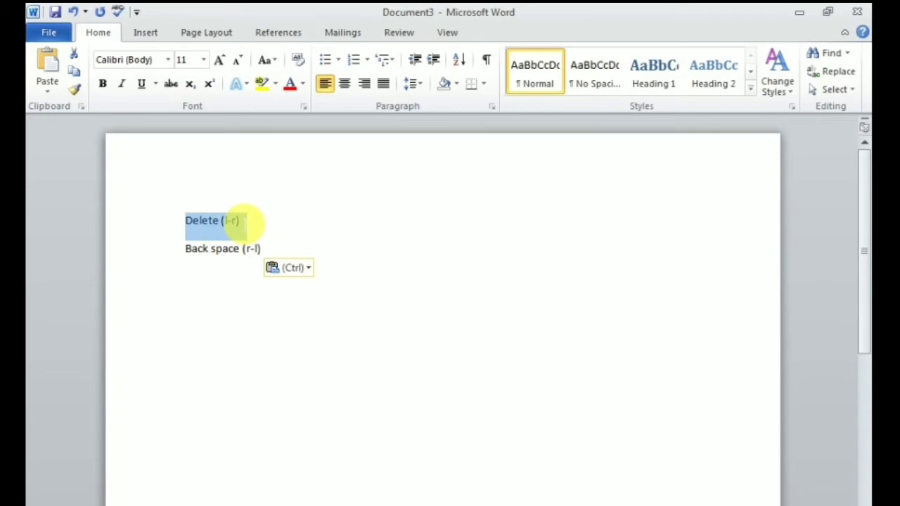
- Paste a copy of 'Delete (l-r)' on a new line after 'Back space (r-l)'
click(245, 248)
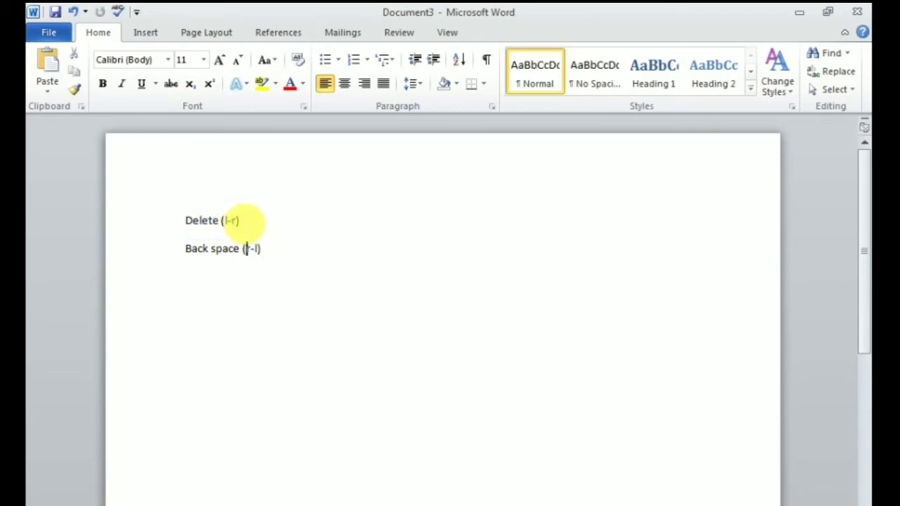
key(Right)
key(Right)
key(Right)
key(Right)
key(Return)
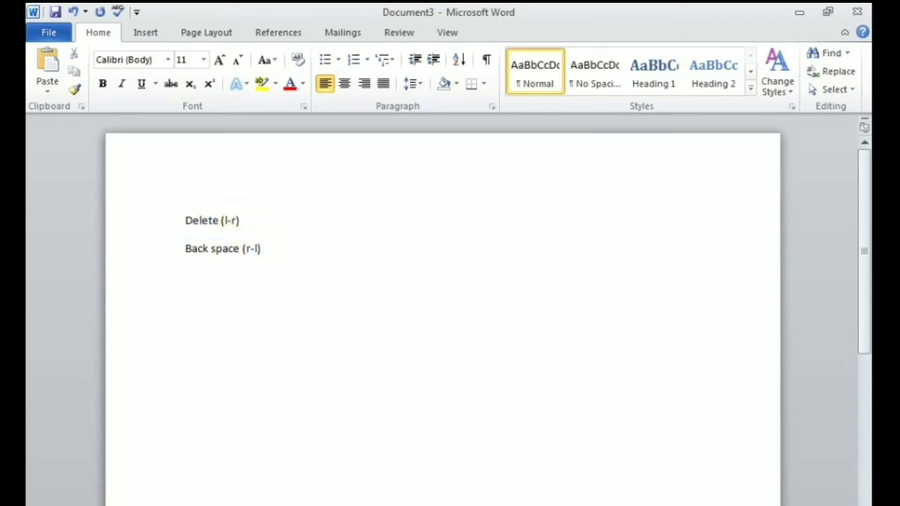
key(ctrl+v)
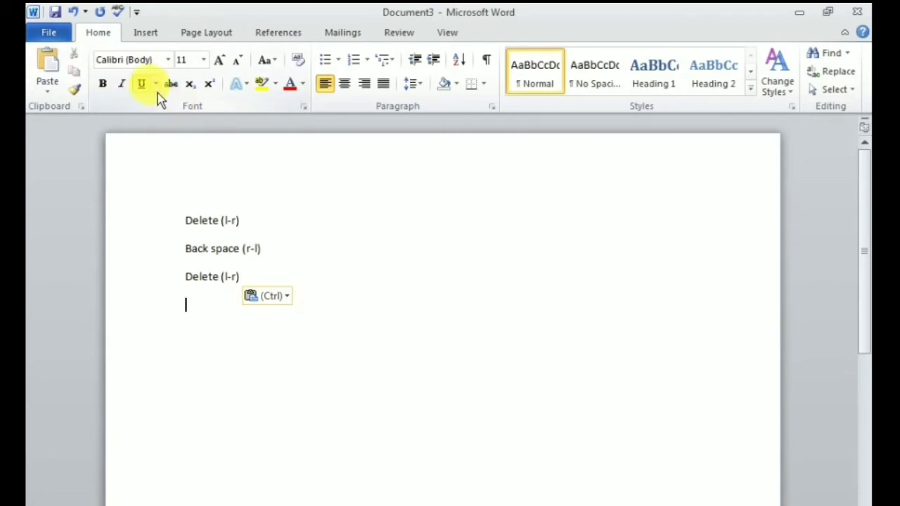
- Select the three lines and apply the Aparajita font to them
click(168, 59)
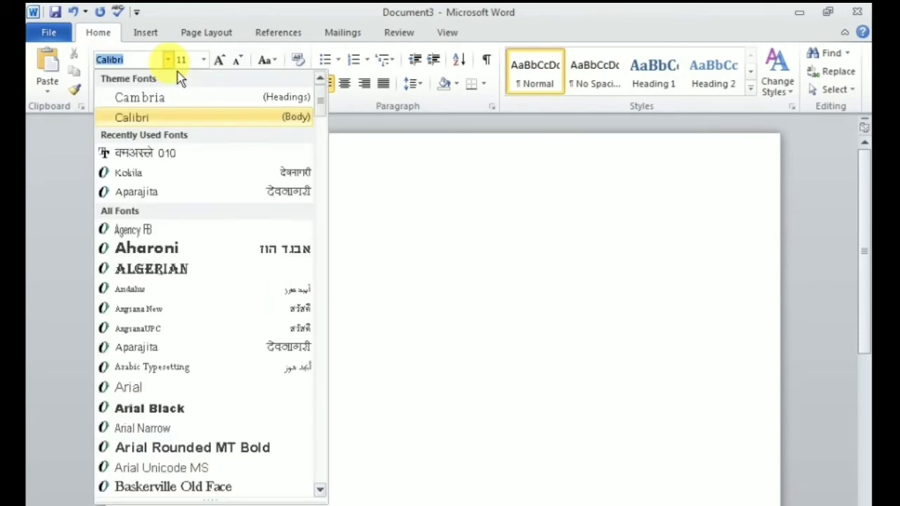
click(453, 289)
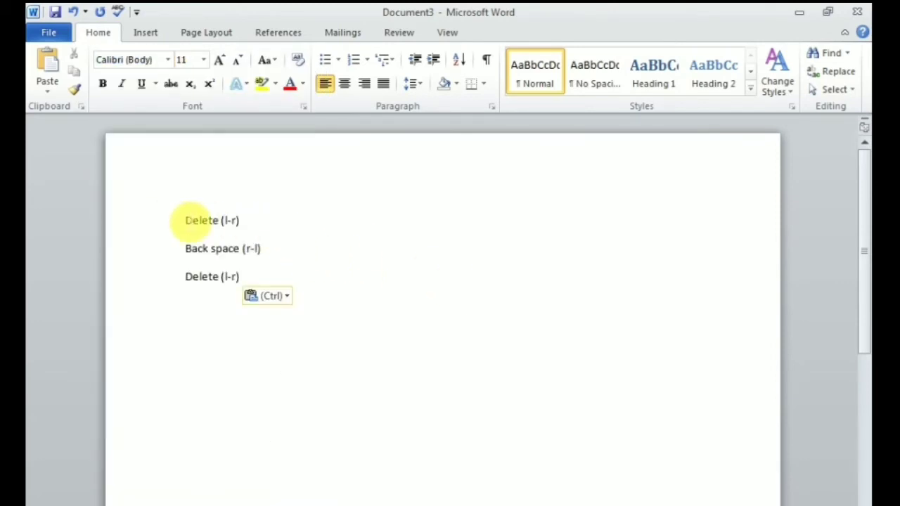
key(shift+Up)
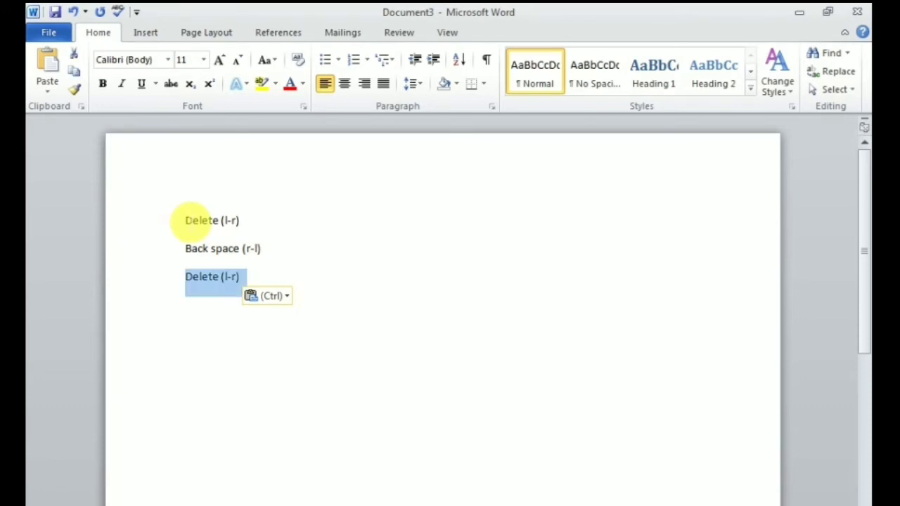
key(shift+Up)
key(shift+Up)
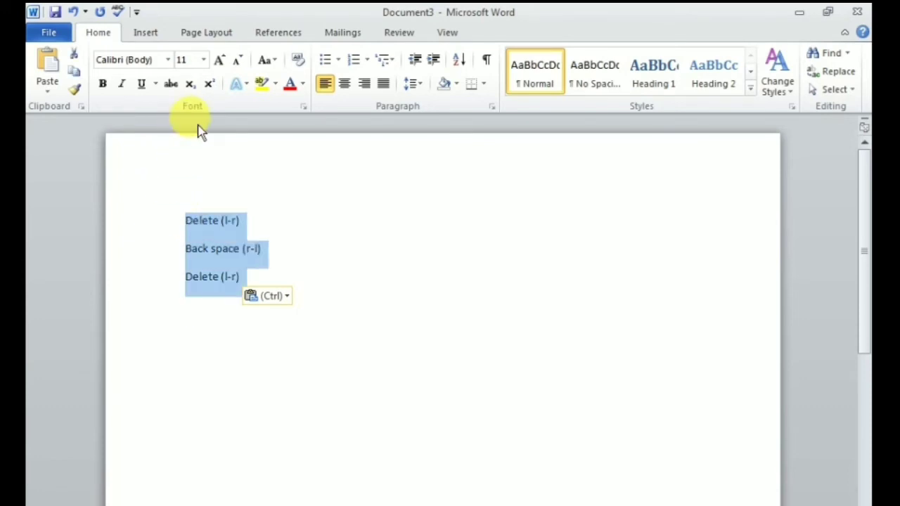
click(167, 60)
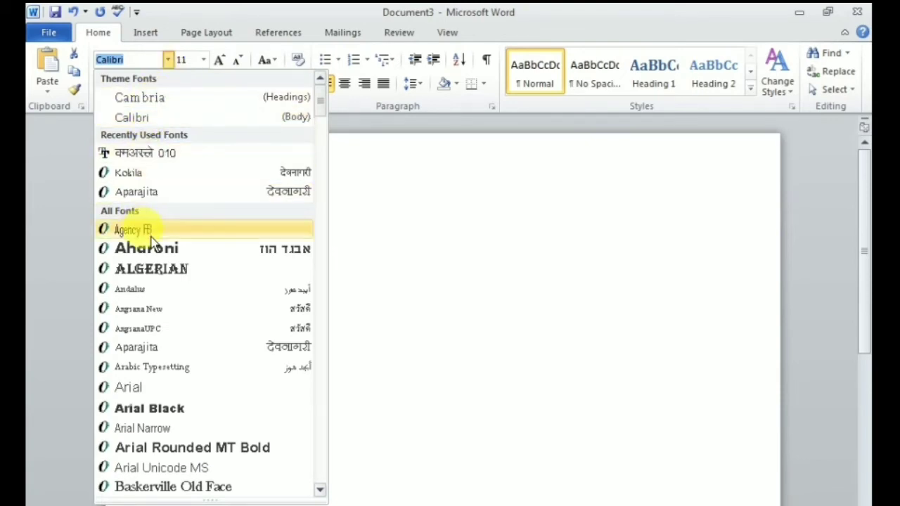
click(158, 197)
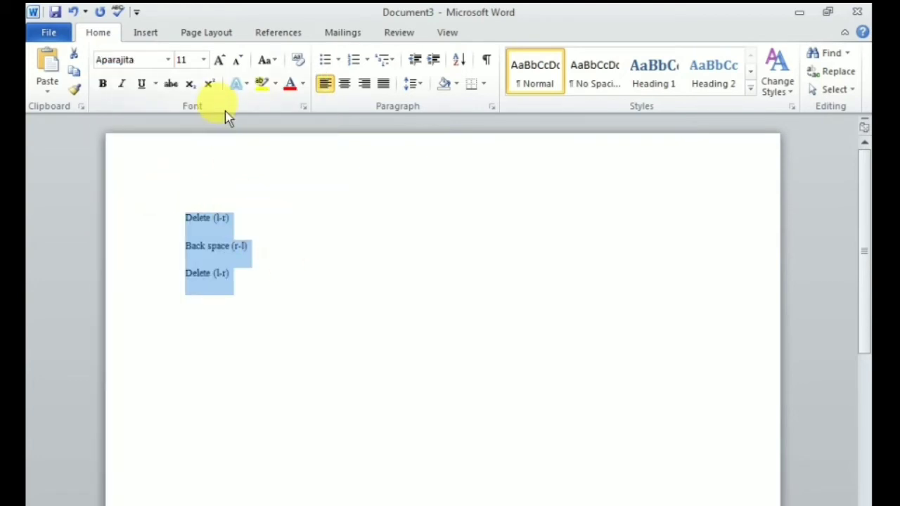
click(202, 60)
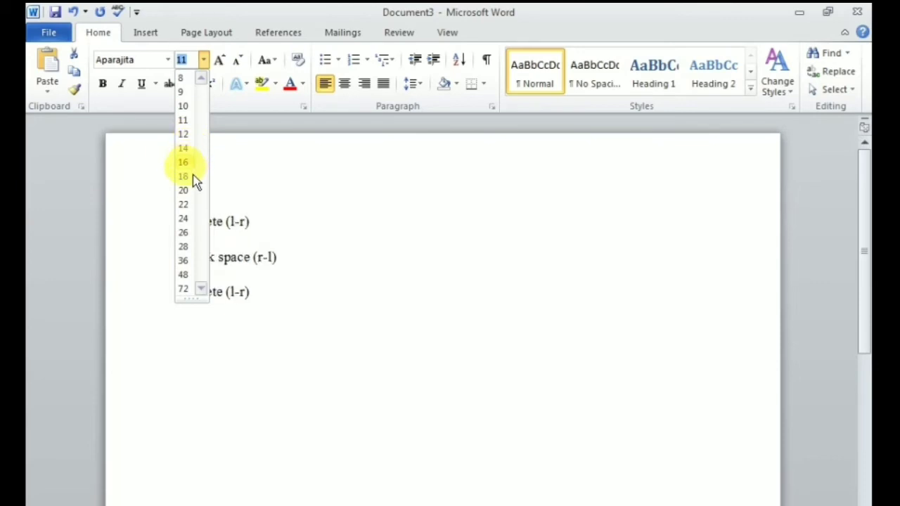
- Set the three lines to 16 pt, then grow them step by step to 26 pt
click(194, 176)
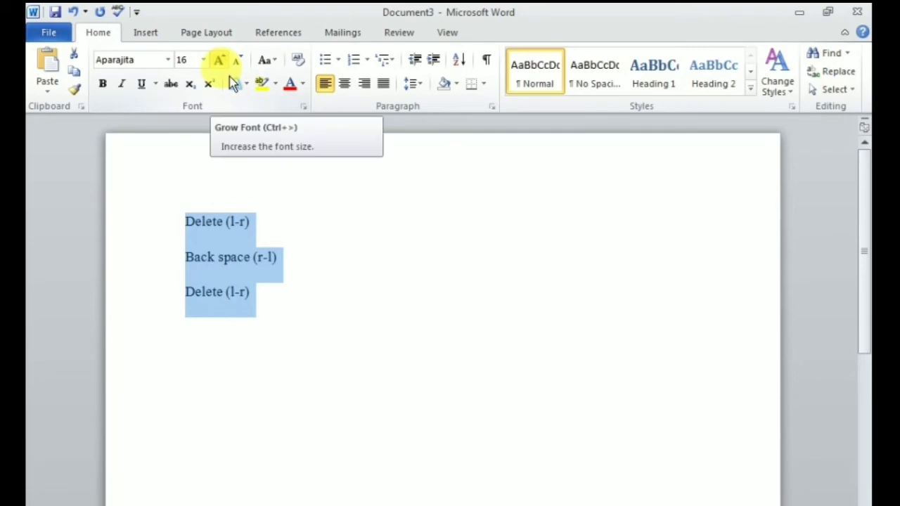
click(218, 59)
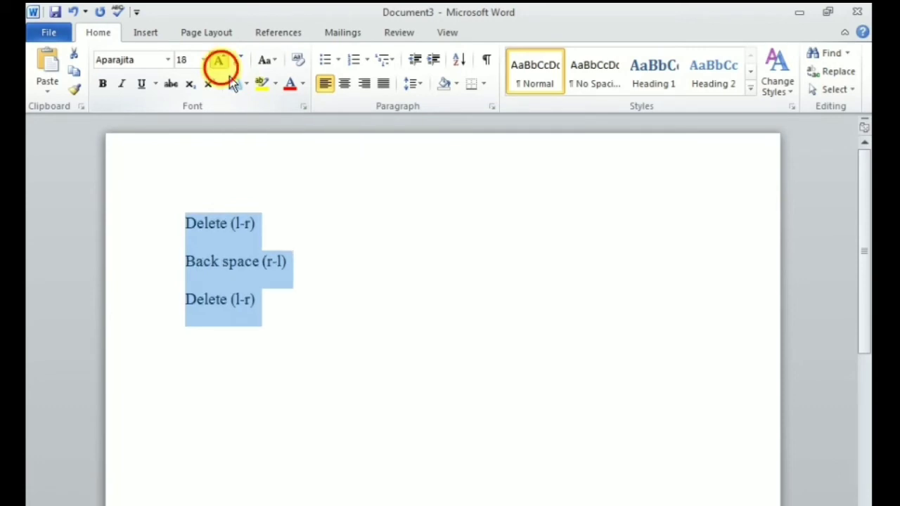
click(218, 59)
click(219, 60)
click(219, 60)
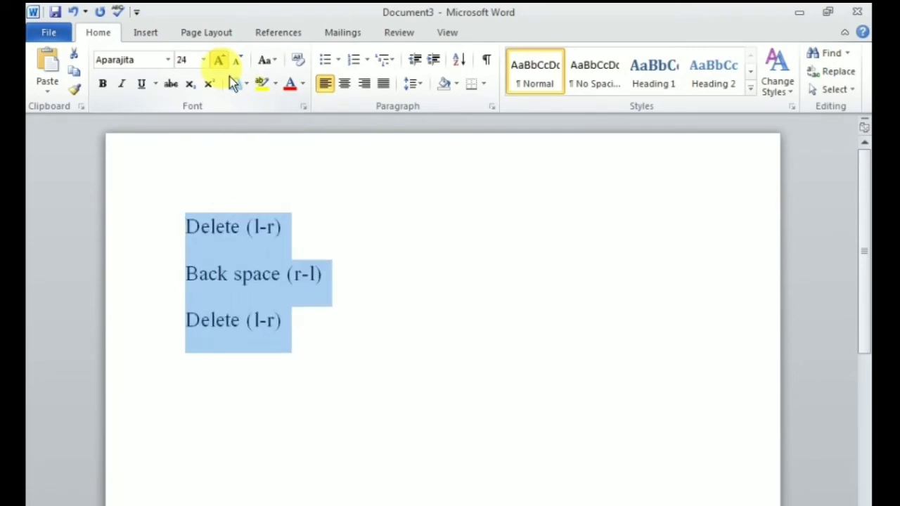
click(218, 59)
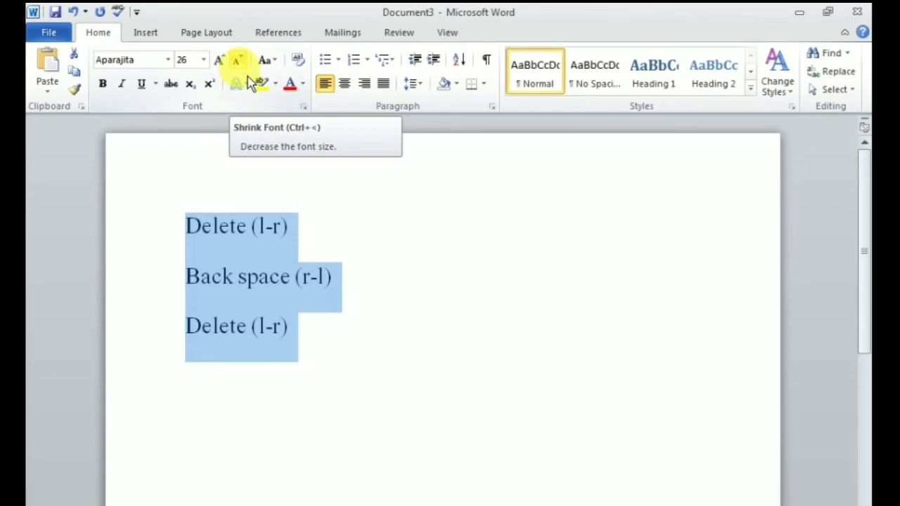
- Shrink the text back down and settle the three lines at 16 pt
click(238, 62)
click(238, 62)
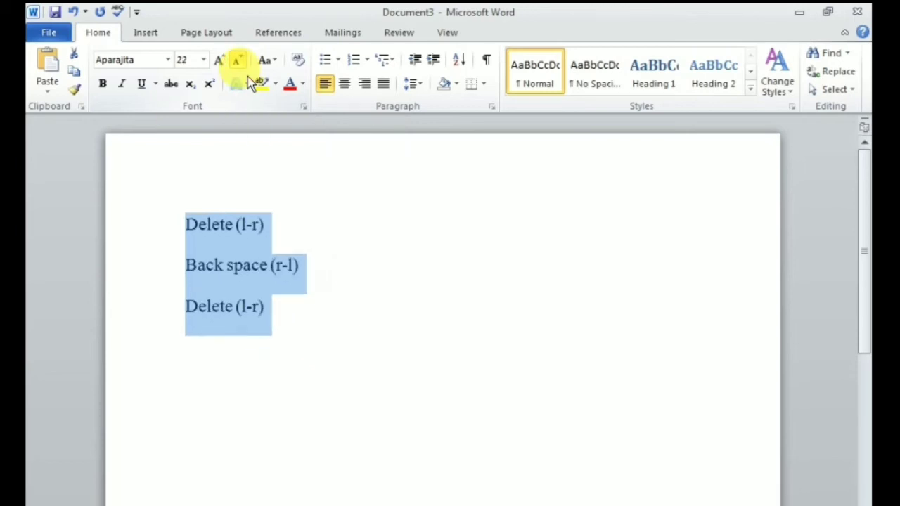
click(237, 62)
click(237, 62)
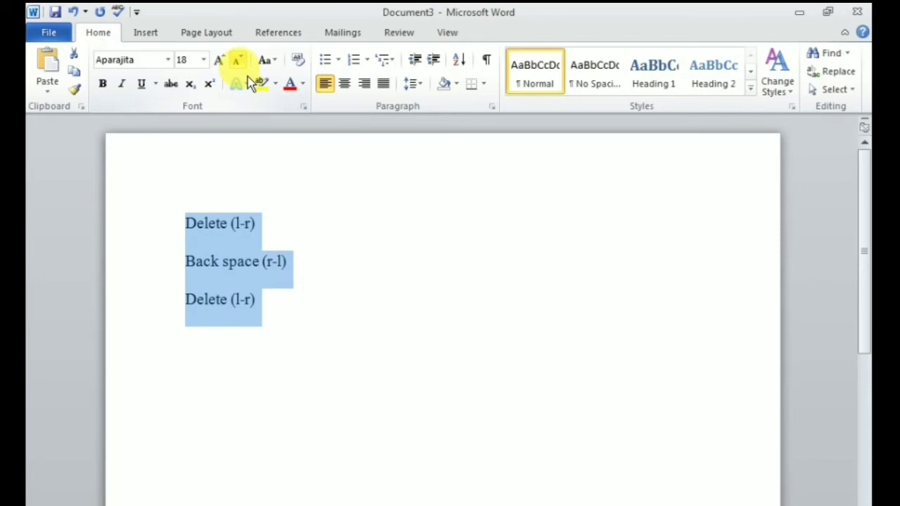
click(237, 61)
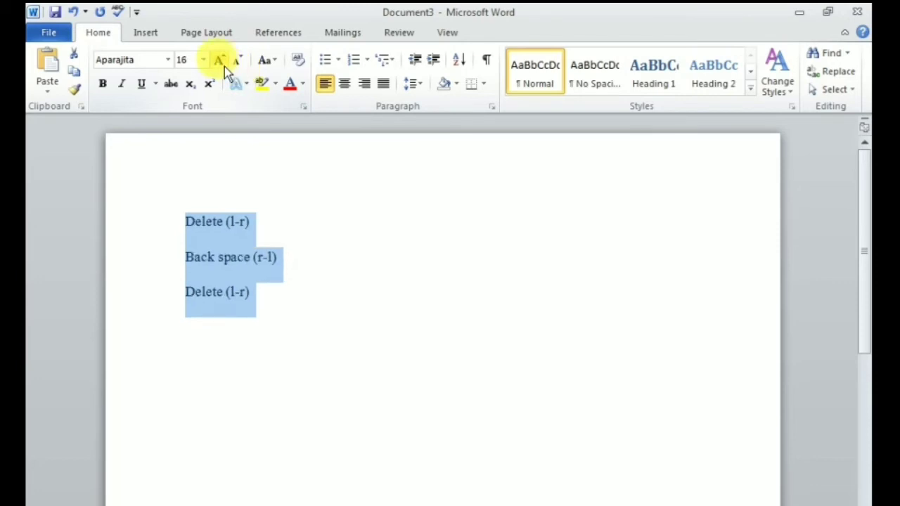
click(218, 61)
click(219, 61)
click(238, 62)
click(238, 62)
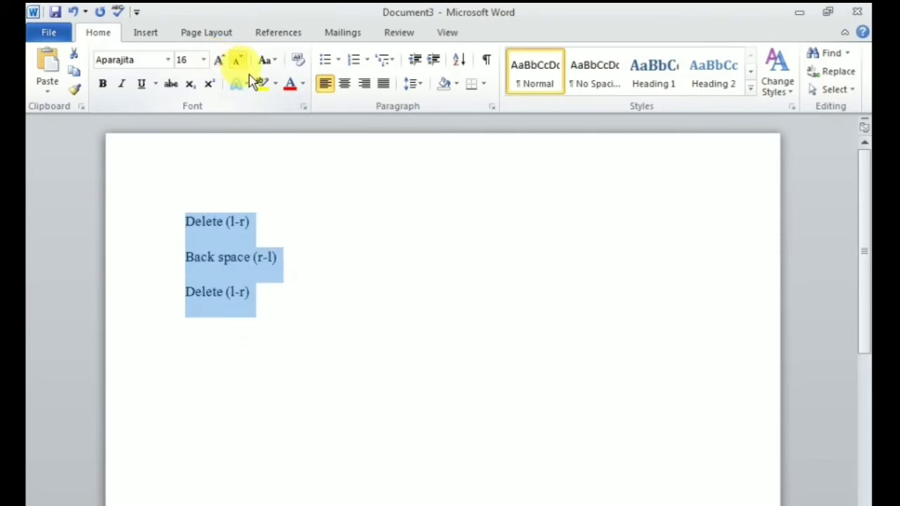
click(283, 68)
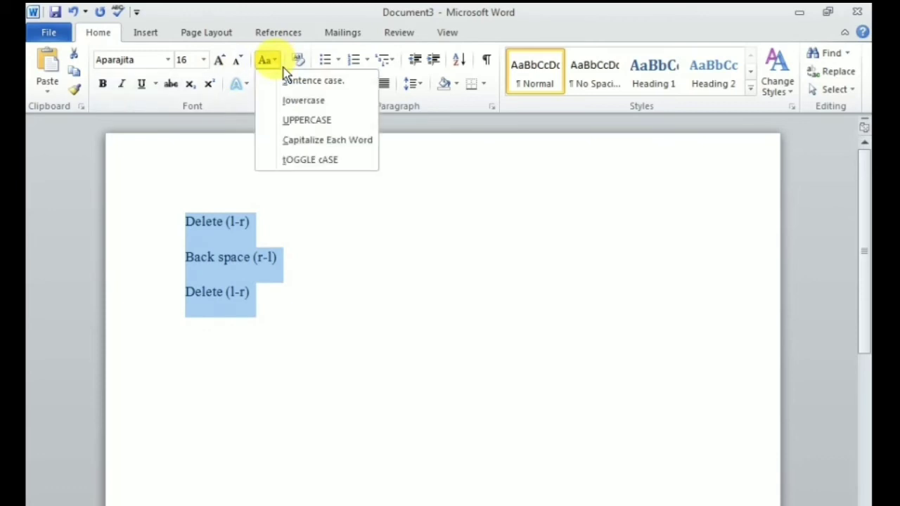
- Change the three lines to lowercase, then to UPPERCASE
click(305, 112)
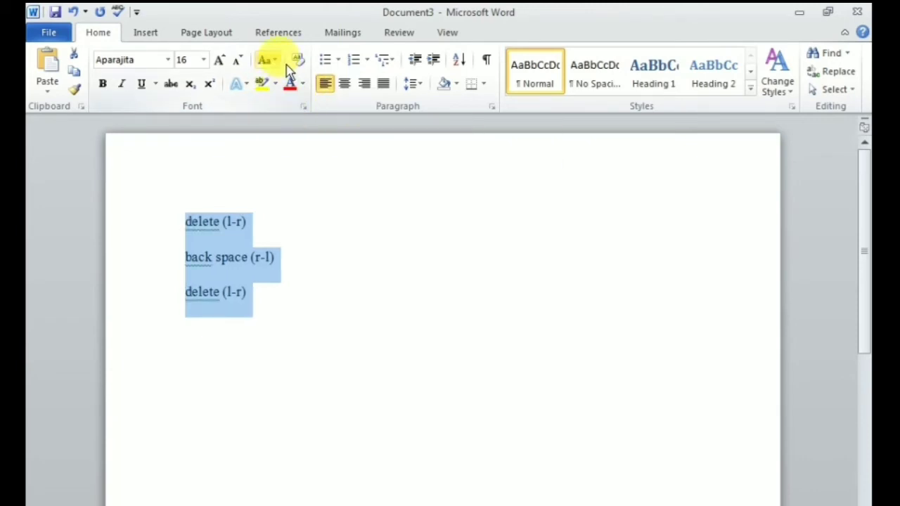
click(276, 60)
click(304, 125)
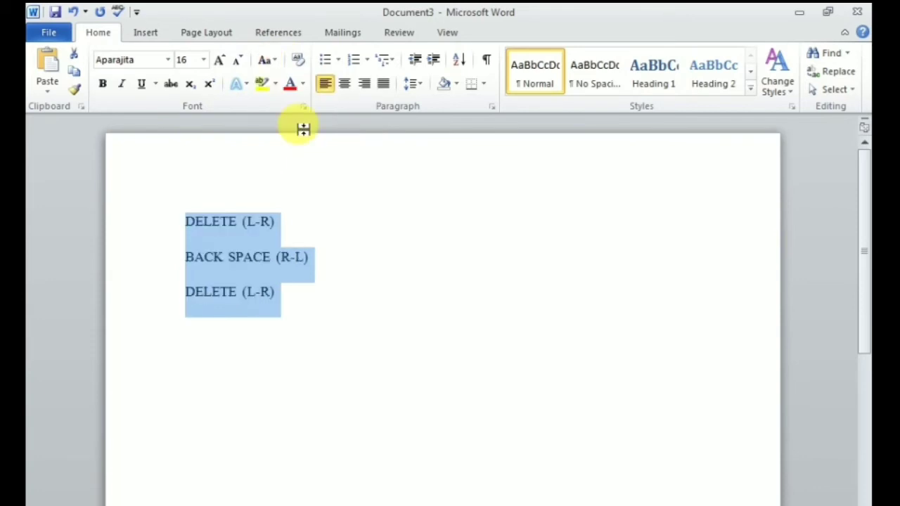
- Apply Capitalize Each Word, dismiss the disk warning, then switch the lines to tOGGLE cASE
click(272, 62)
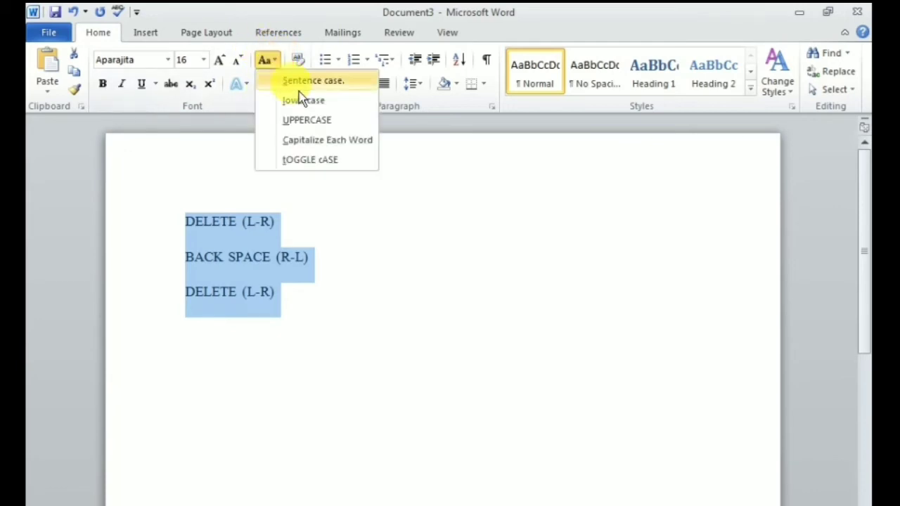
click(318, 150)
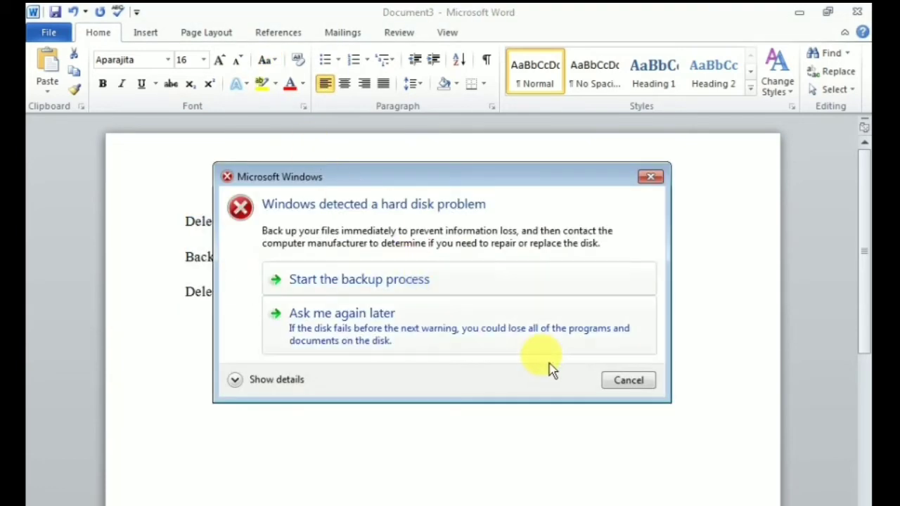
click(431, 328)
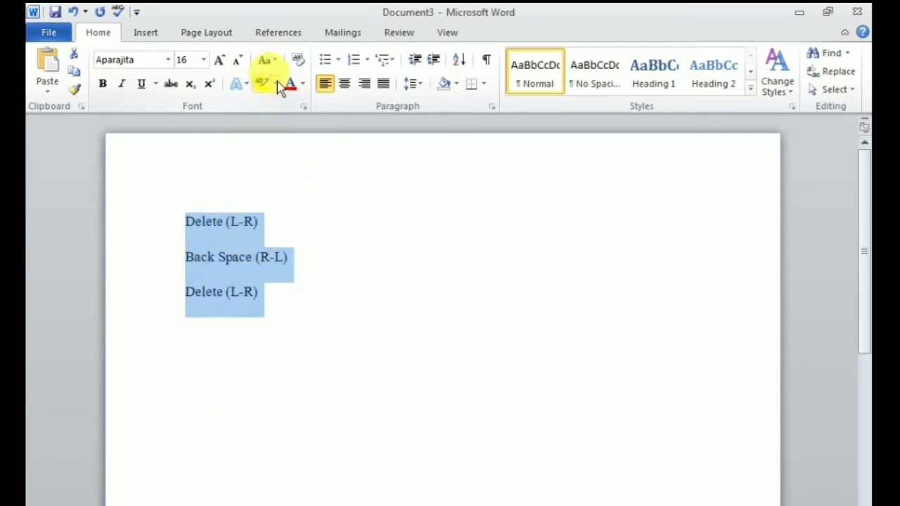
click(268, 60)
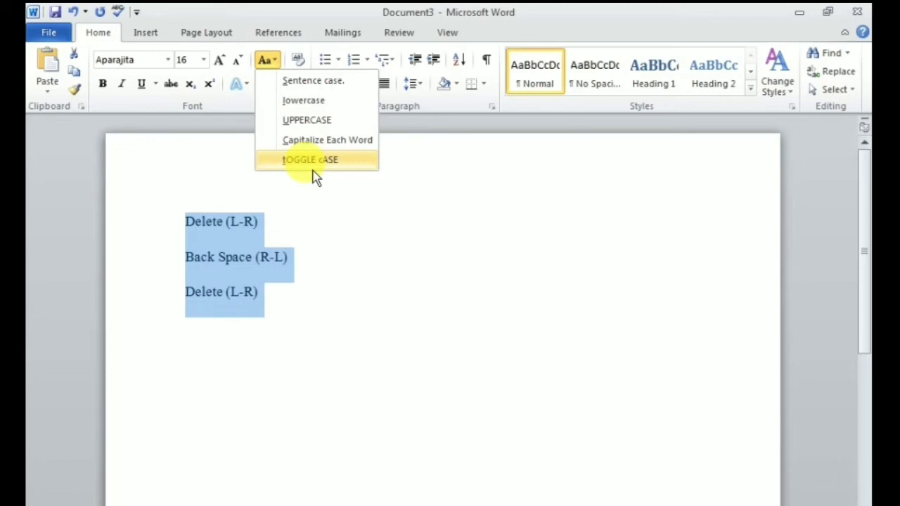
click(313, 168)
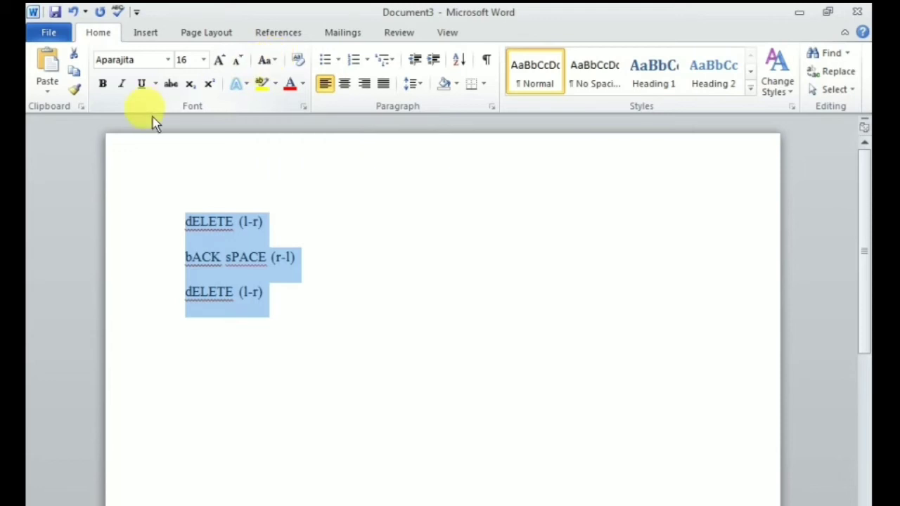
- Make the three lines bold, italic, underlined and struck through, then select the whole document
click(111, 93)
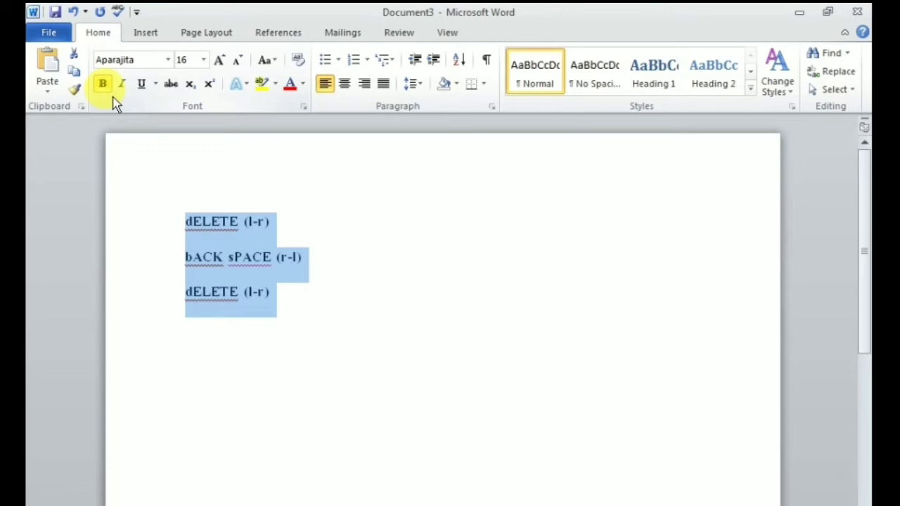
click(122, 84)
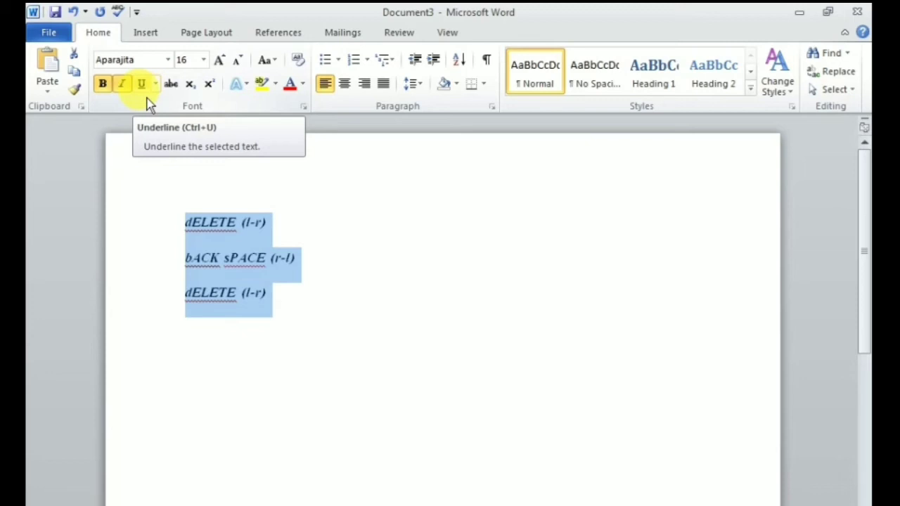
click(143, 88)
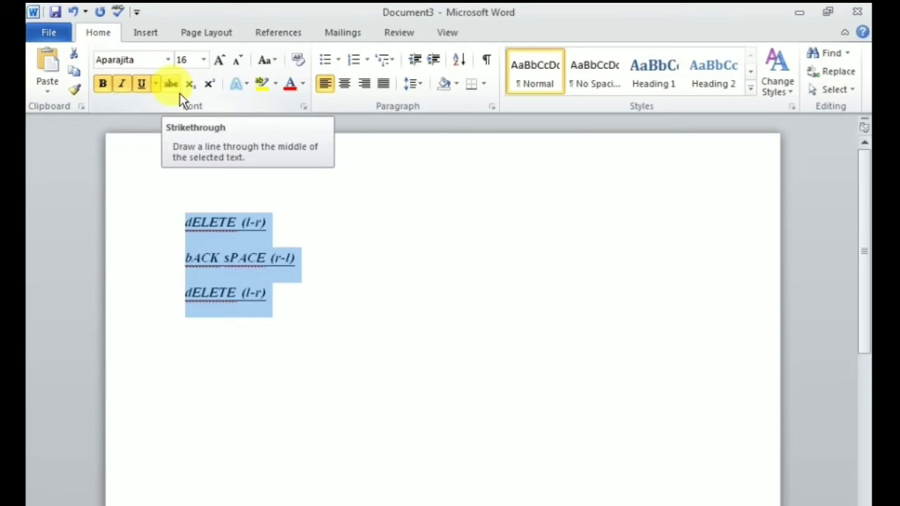
click(180, 95)
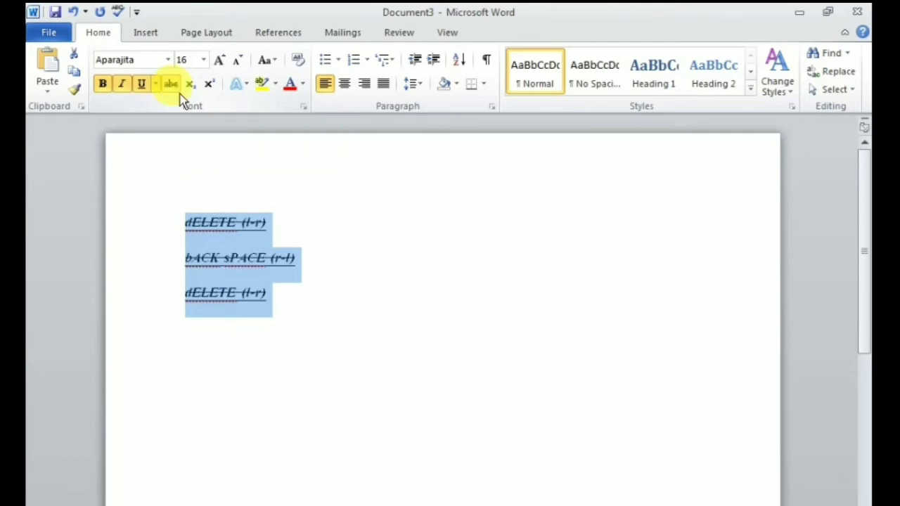
click(301, 234)
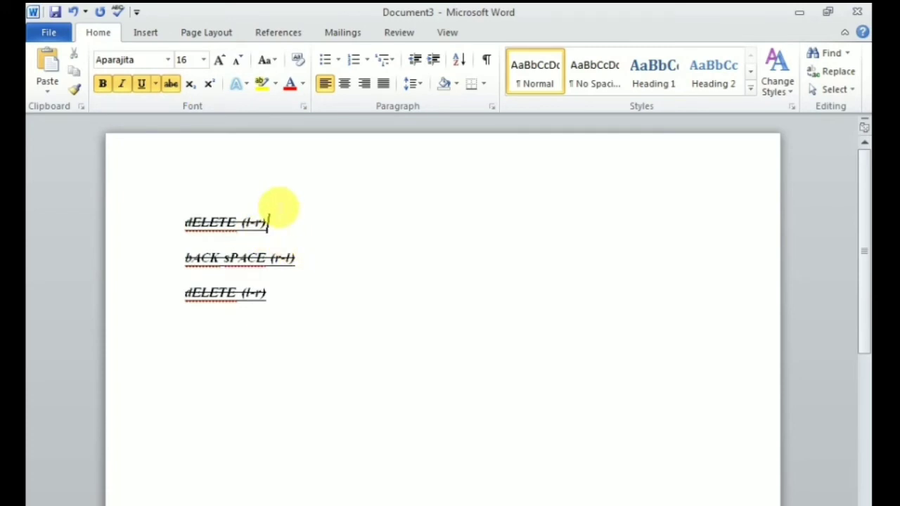
key(ctrl+a)
- Clear the page, type 'a' with a subscript 2, and enlarge it to 48 pt
key(Delete)
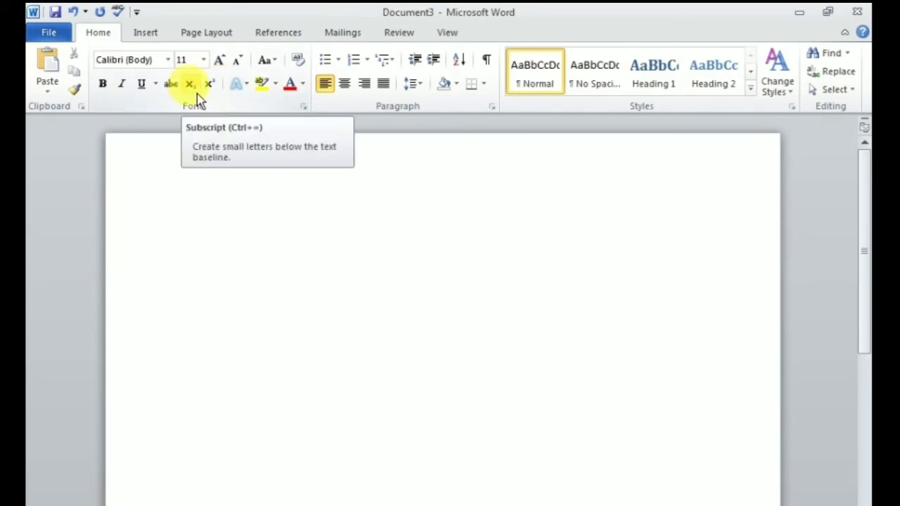
text(a)
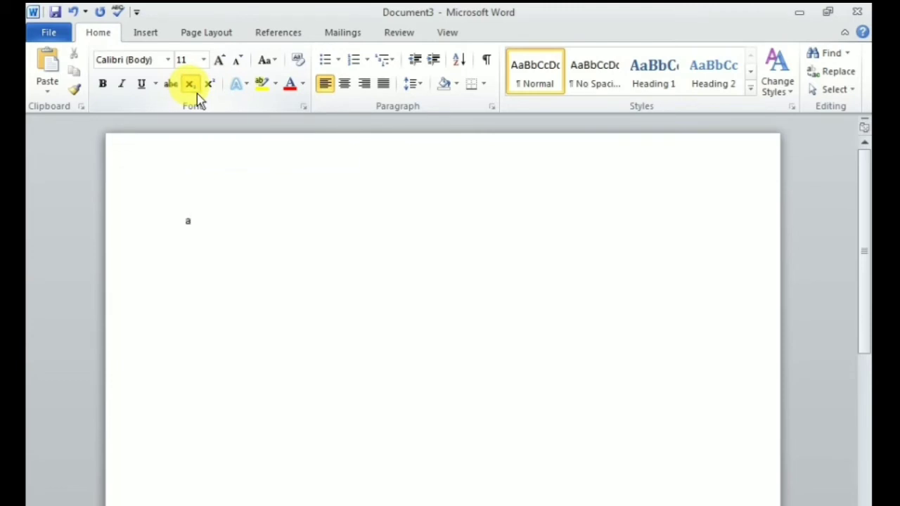
click(196, 94)
text(2)
key(shift+Home)
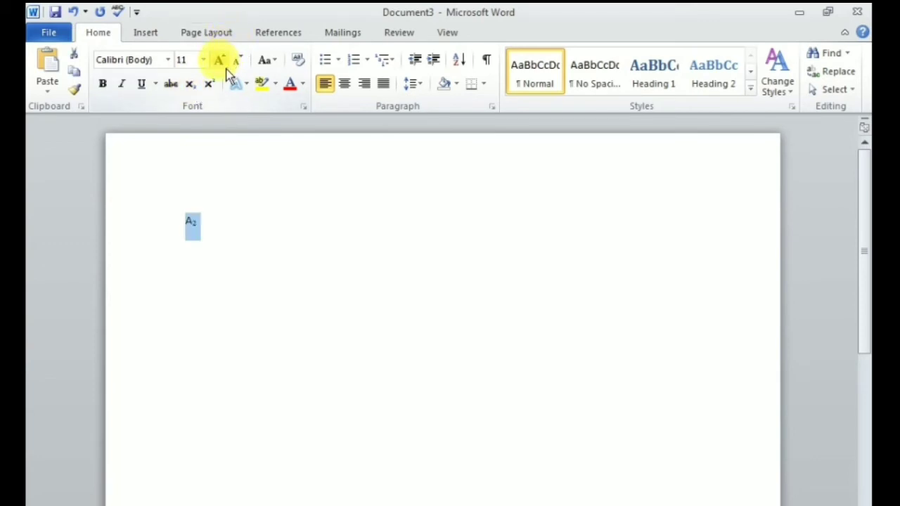
click(226, 69)
click(227, 68)
click(226, 68)
click(226, 68)
click(226, 68)
click(226, 68)
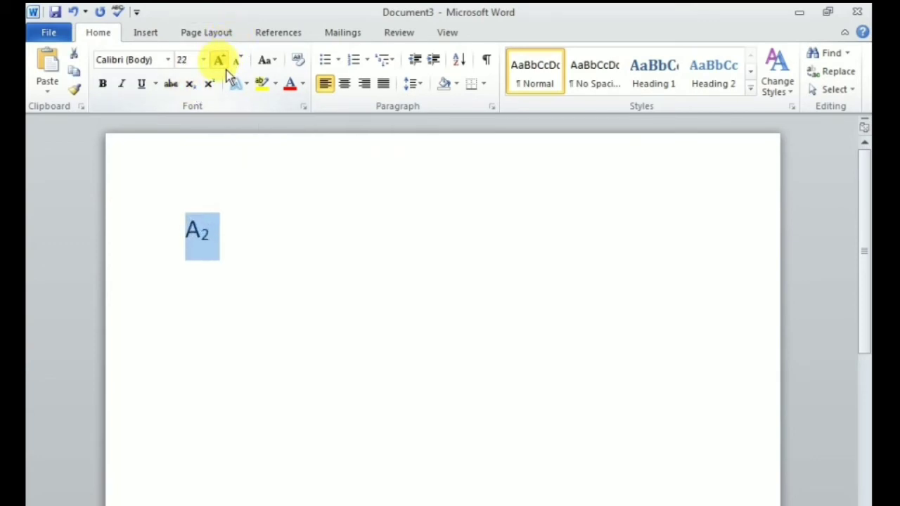
click(222, 63)
click(222, 64)
click(222, 63)
click(222, 63)
click(222, 64)
click(254, 261)
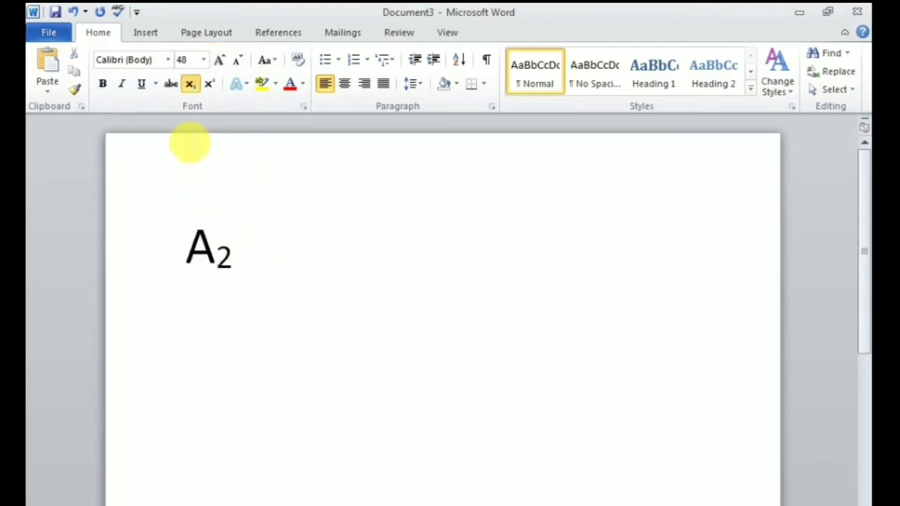
- Add '+b' with a subscript 2 to finish A₂+b₂, then start a new line
click(190, 84)
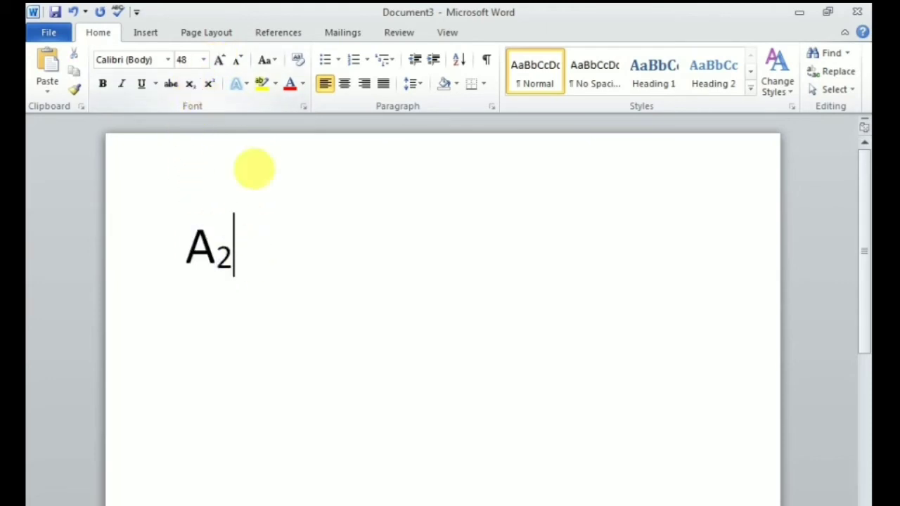
text(+)
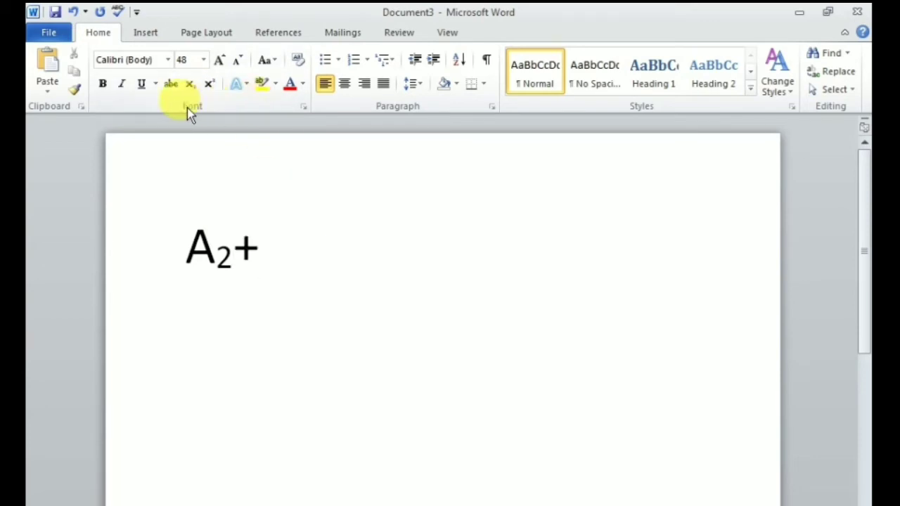
text(b)
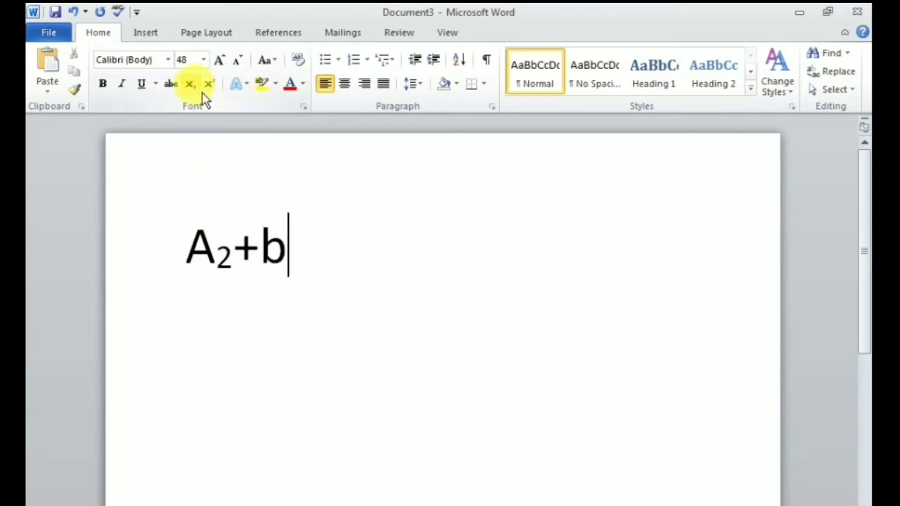
click(189, 84)
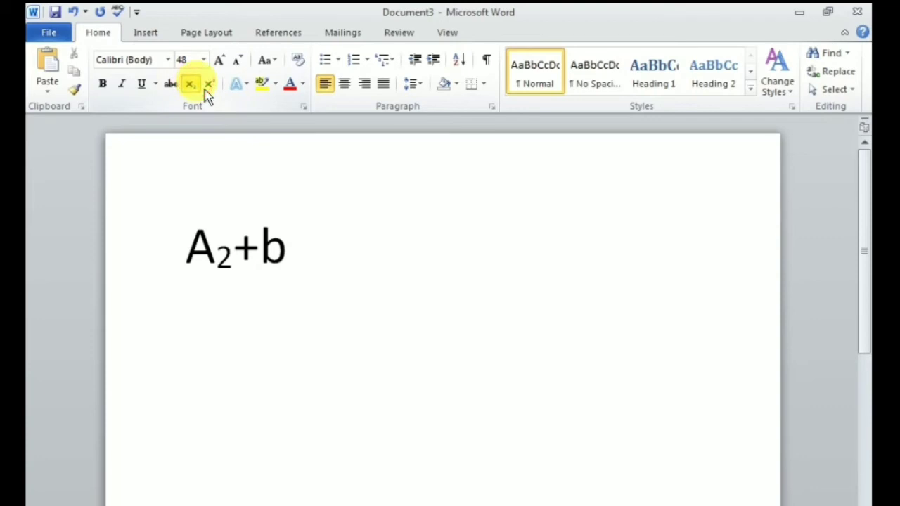
text(2)
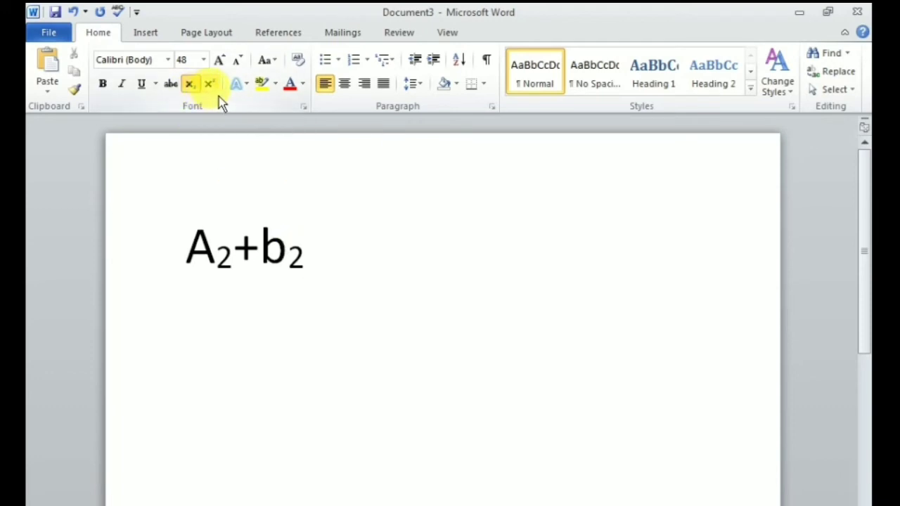
key(Return)
- Type 'a²+b²' on the new line with both 2s as superscripts
text(a)
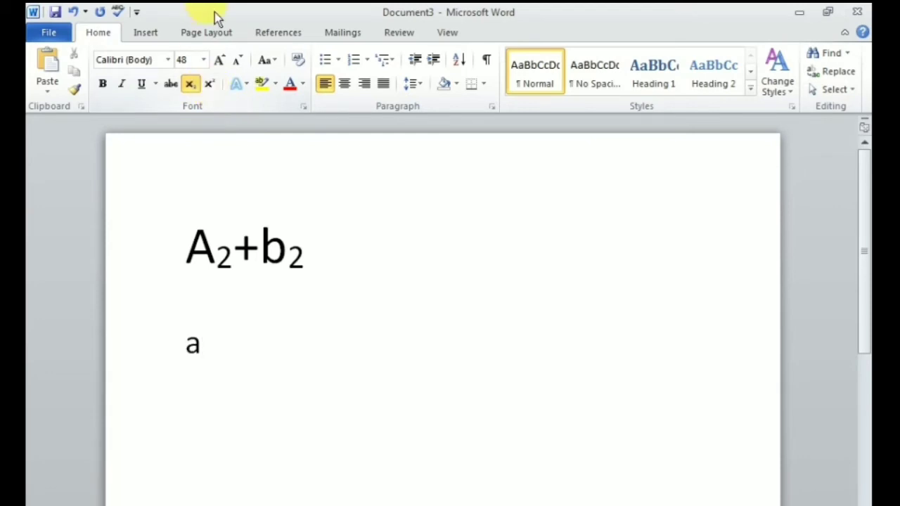
click(213, 85)
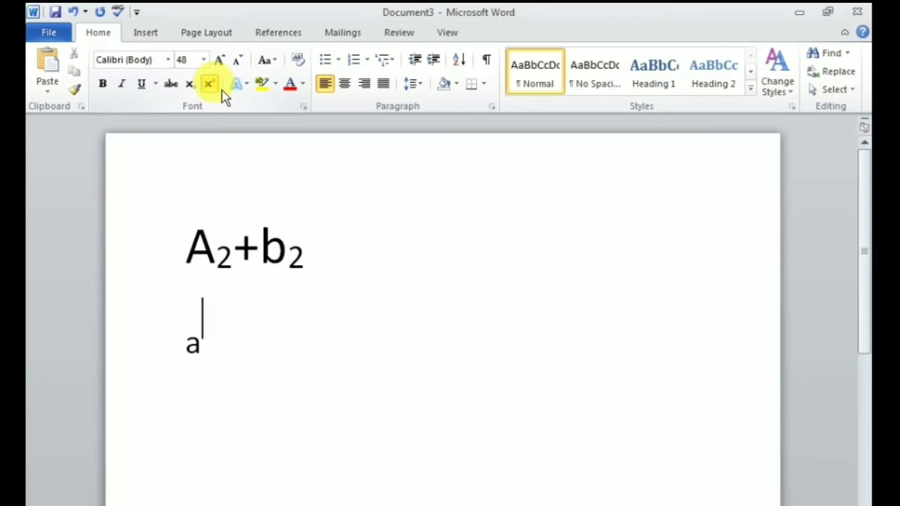
text(2)
click(210, 85)
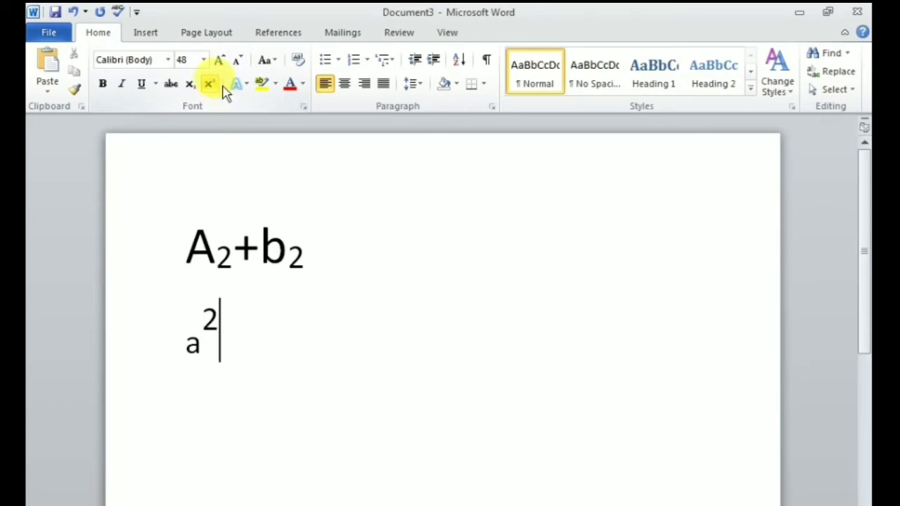
text(+)
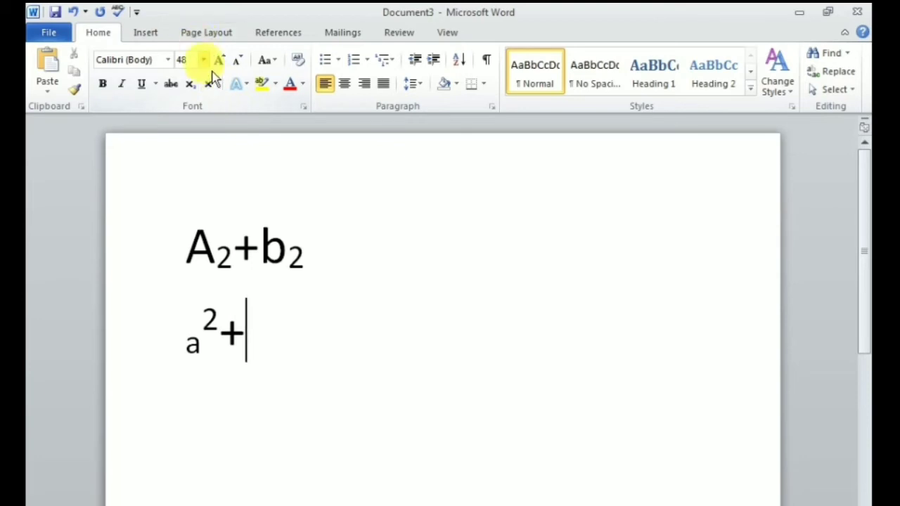
click(213, 84)
click(210, 84)
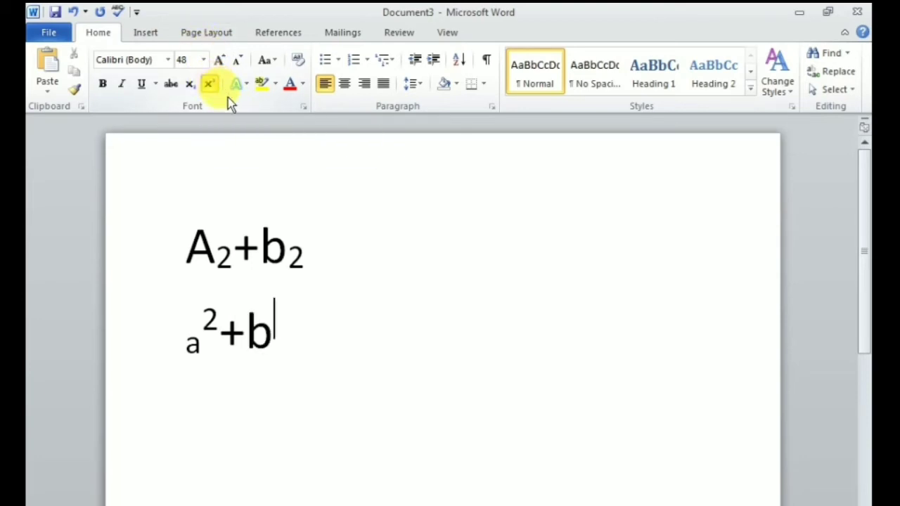
text(2)
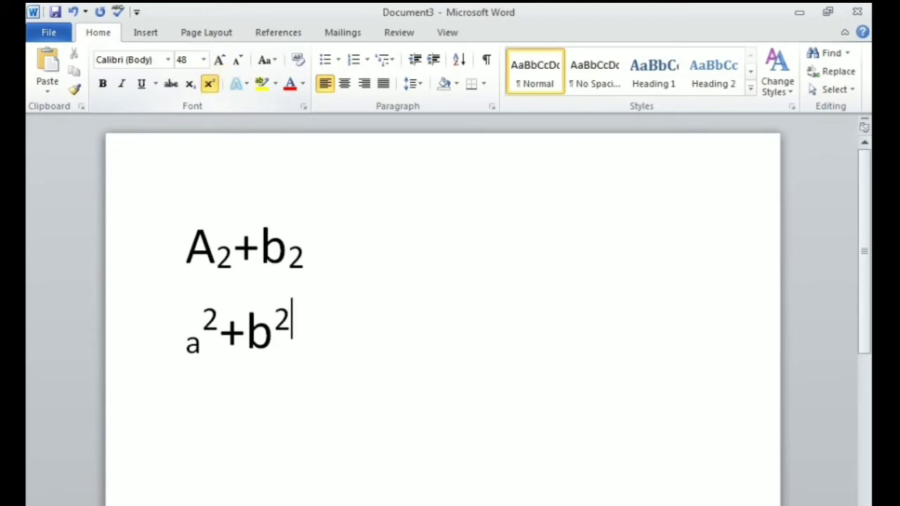
click(209, 85)
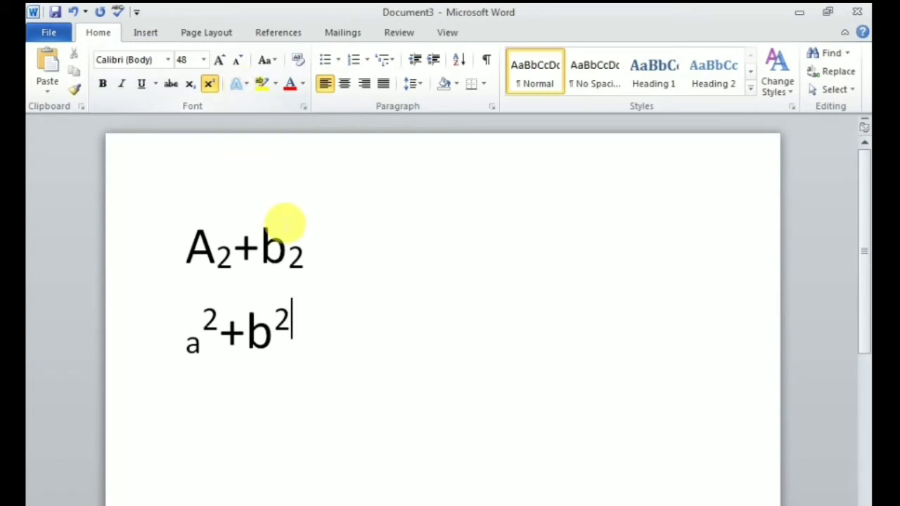
- Select both formulas and browse the Shadow, Reflection and Glow options under Text Effects
key(ctrl+a)
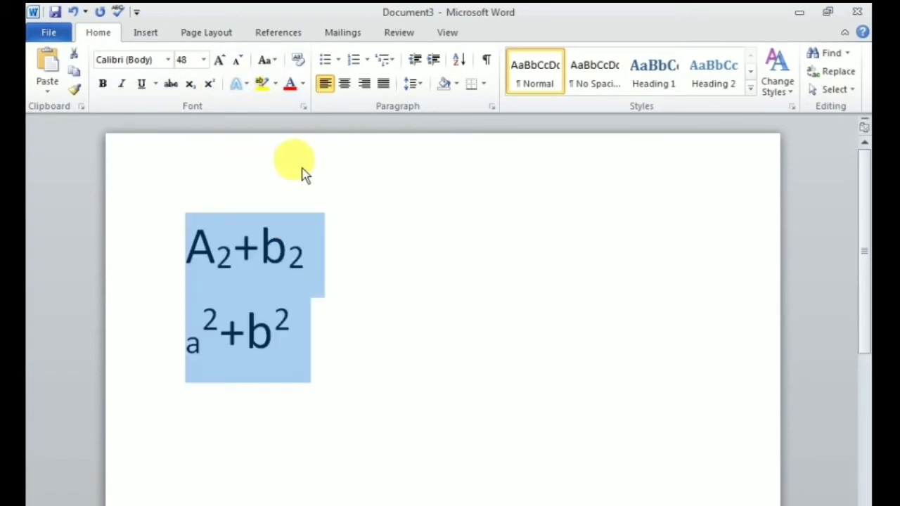
click(245, 86)
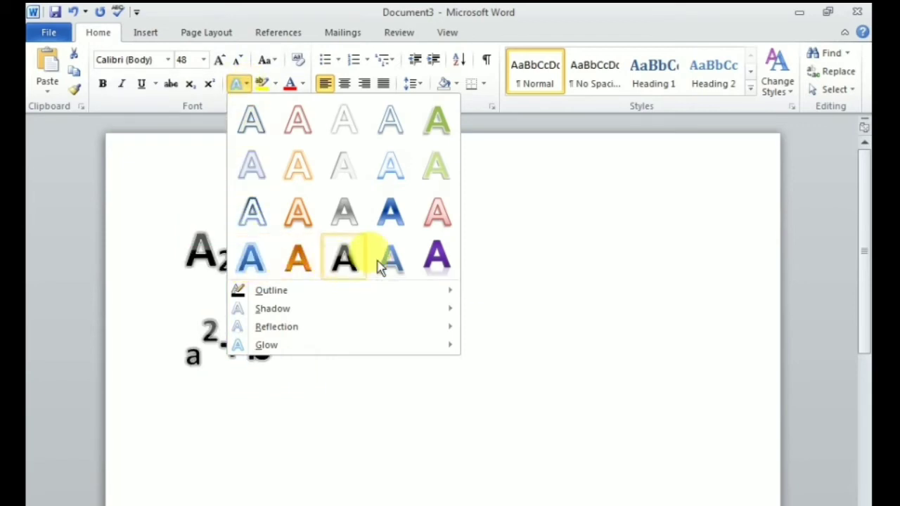
mouse_move(309, 317)
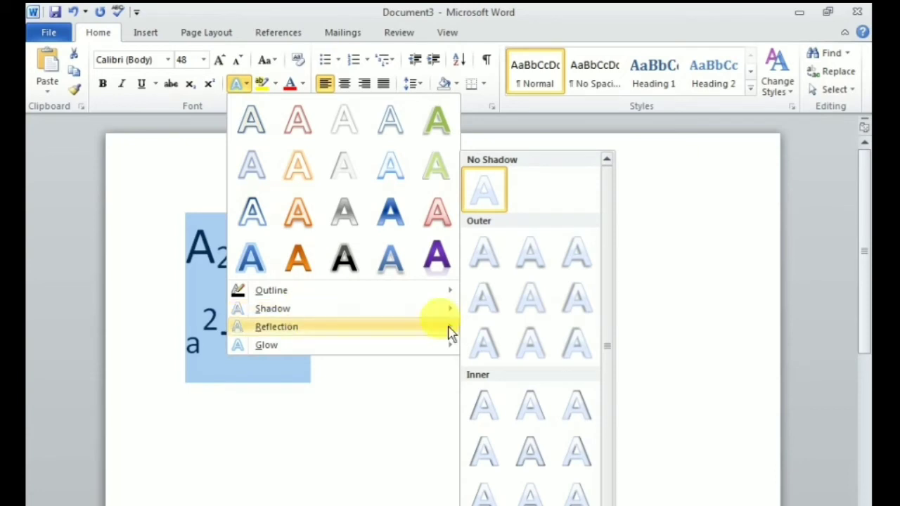
mouse_move(340, 336)
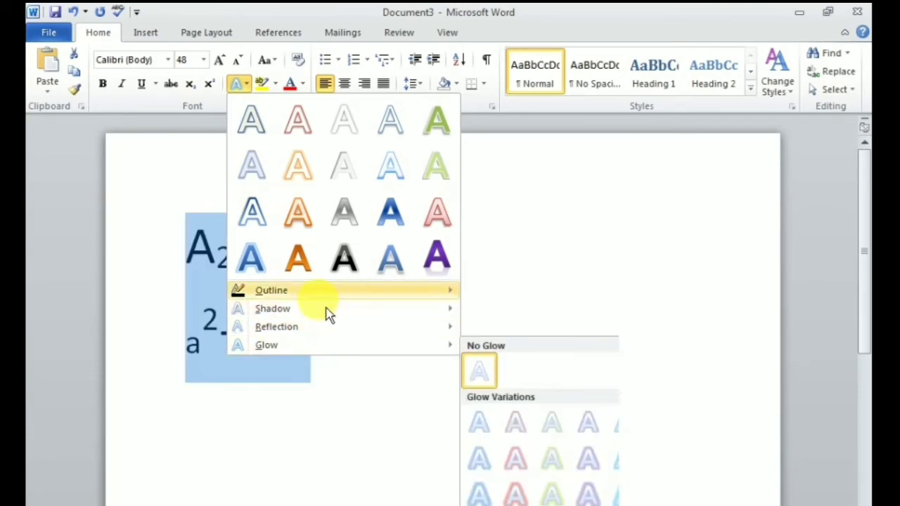
click(521, 224)
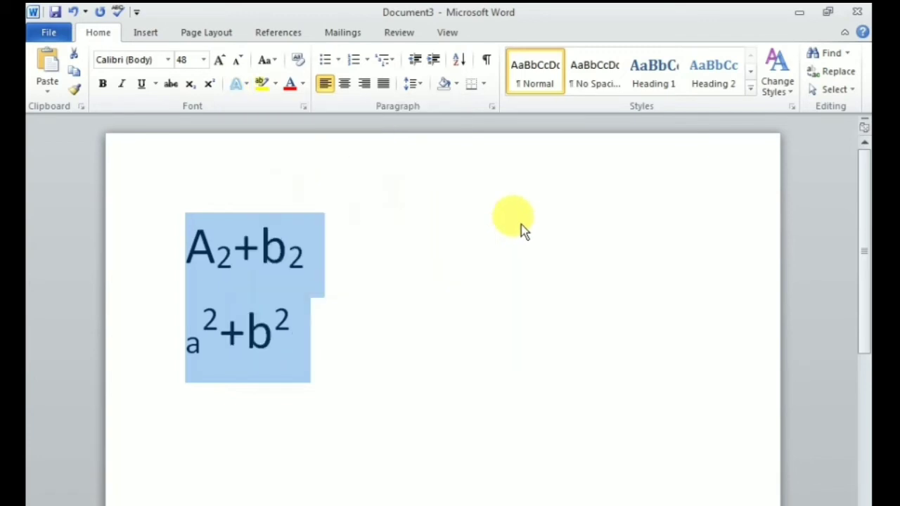
click(246, 85)
- Apply the grey outline text effect and highlight both formulas in yellow
click(322, 211)
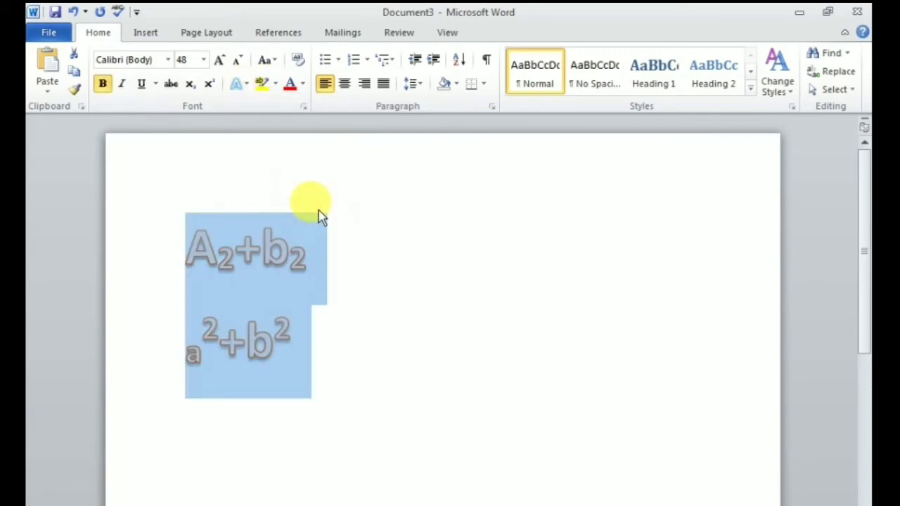
click(275, 83)
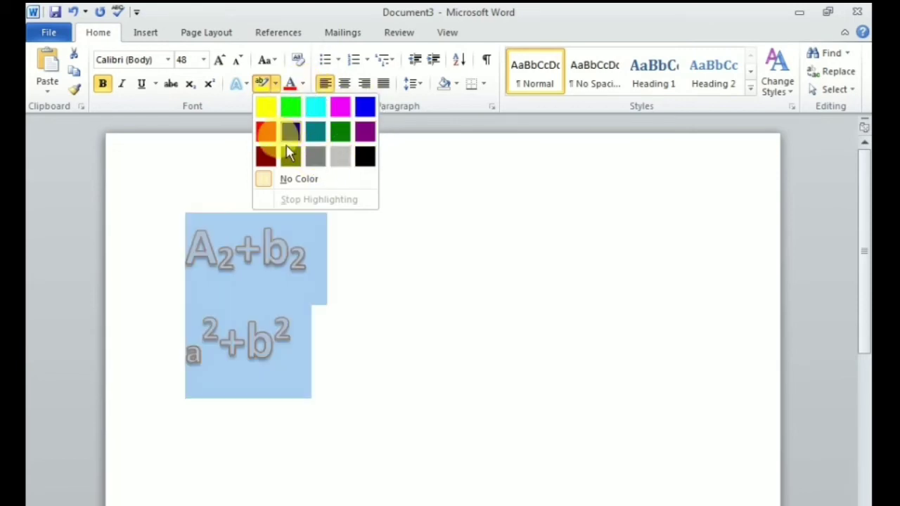
click(267, 107)
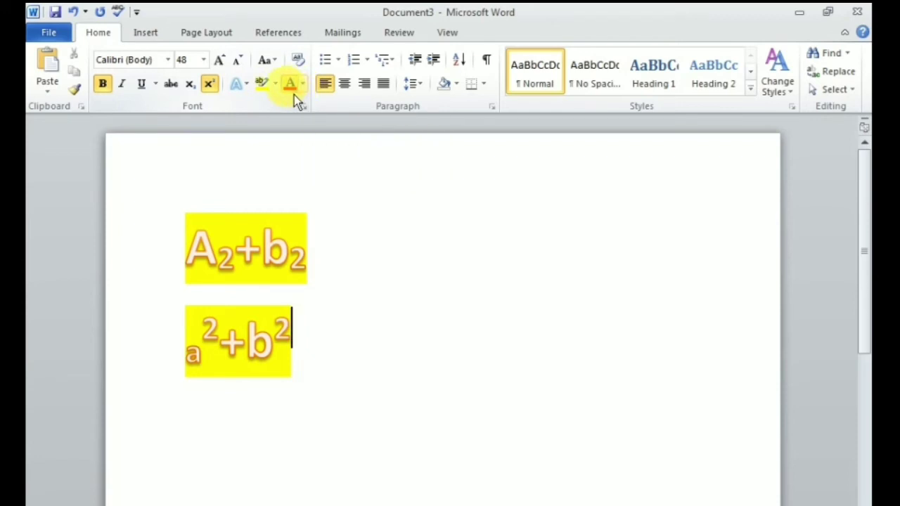
- Make the text of both formulas red
key(ctrl+a)
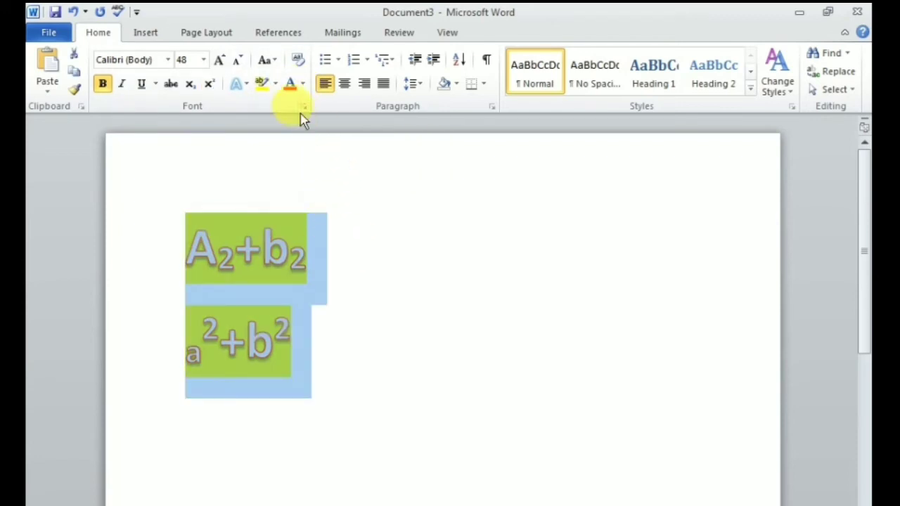
click(303, 85)
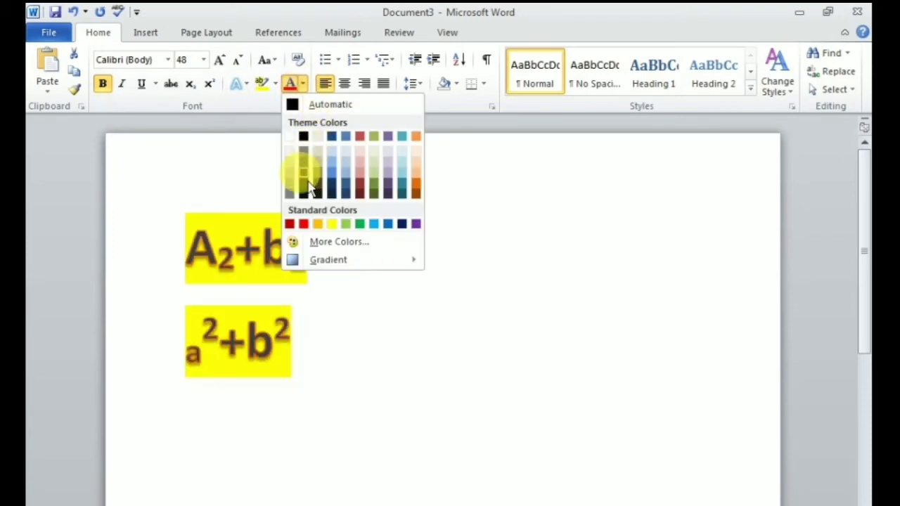
click(313, 235)
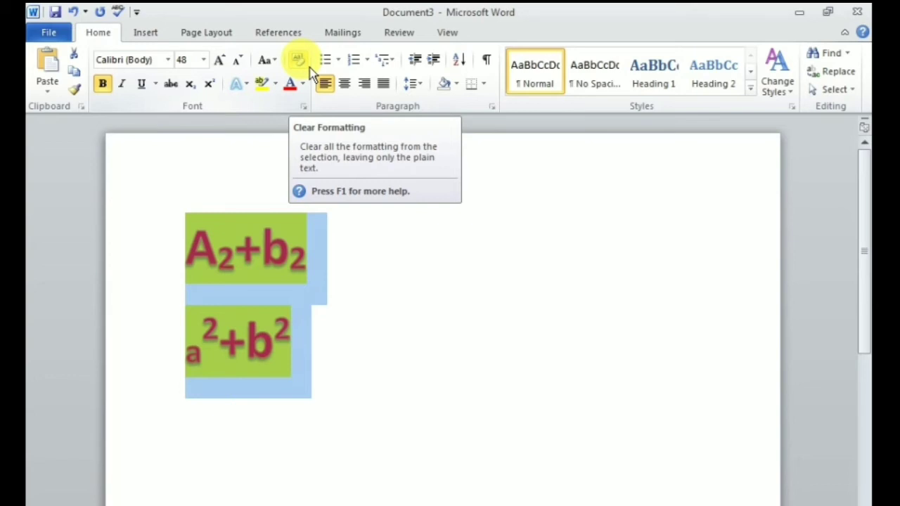
- Clear the formulas' formatting back to 11-point Calibri, keeping the yellow highlight; leave case unchanged
click(297, 60)
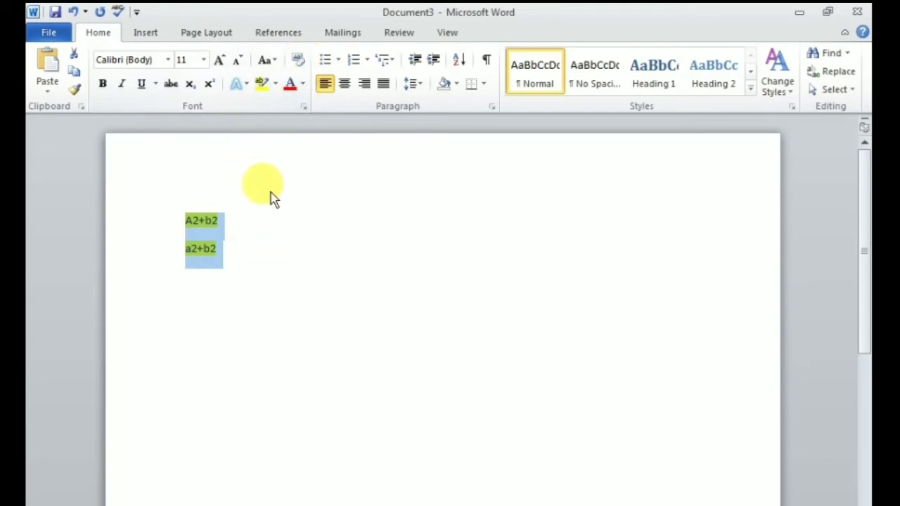
click(257, 243)
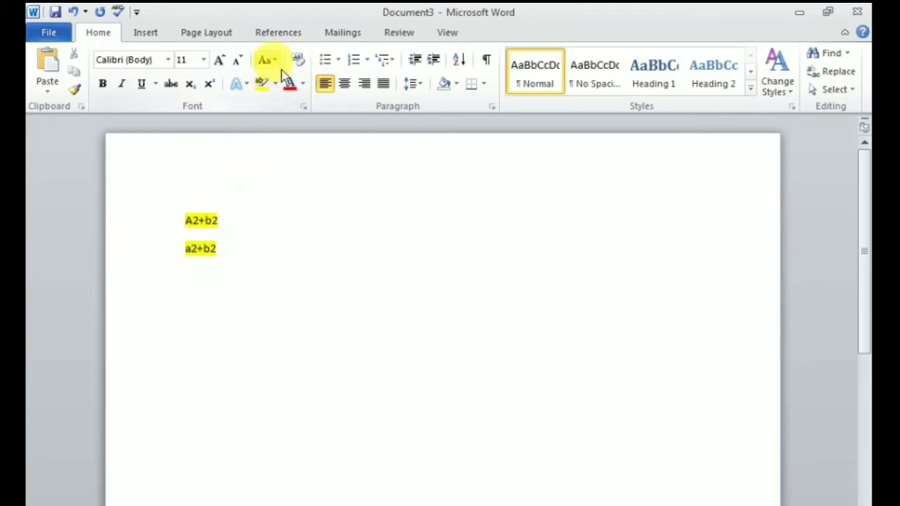
click(265, 60)
click(315, 66)
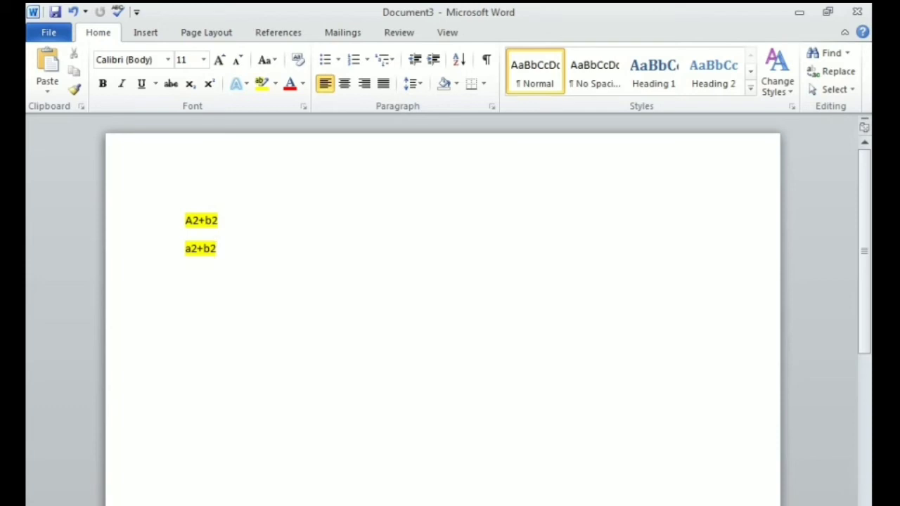
right_click(673, 503)
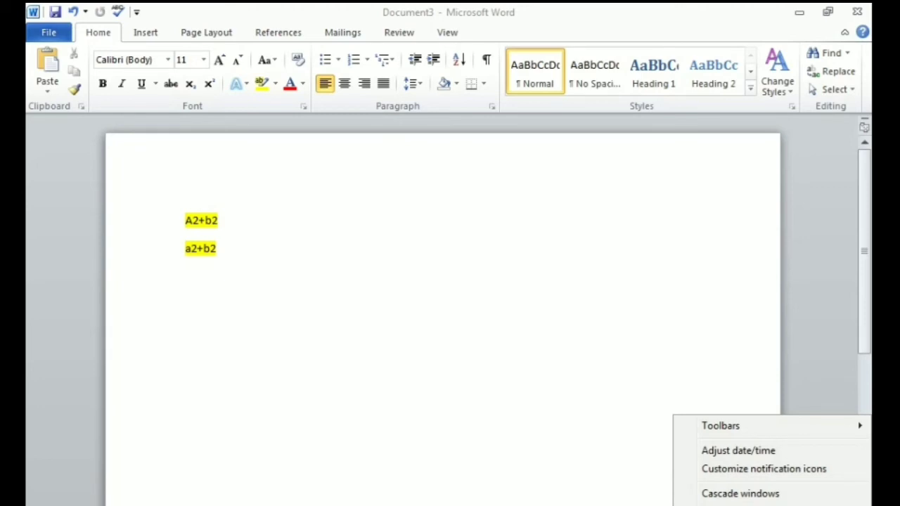
key(Escape)
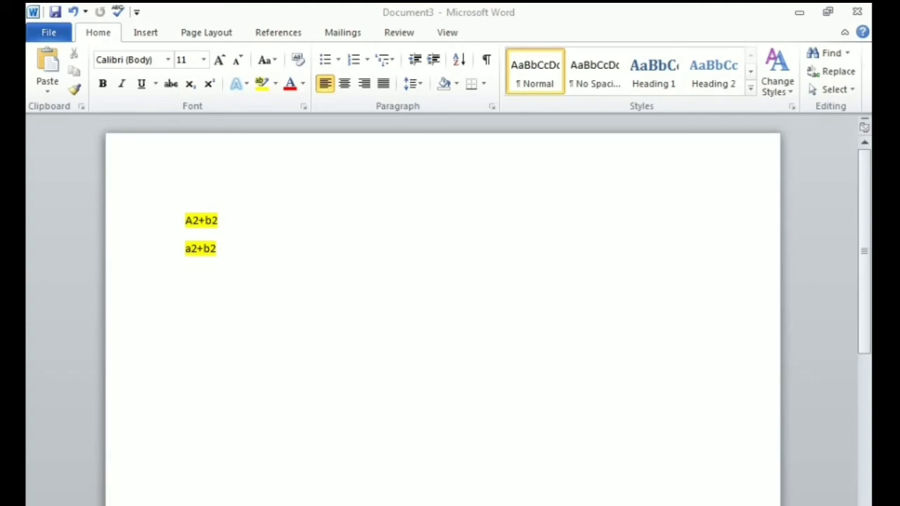
click(668, 385)
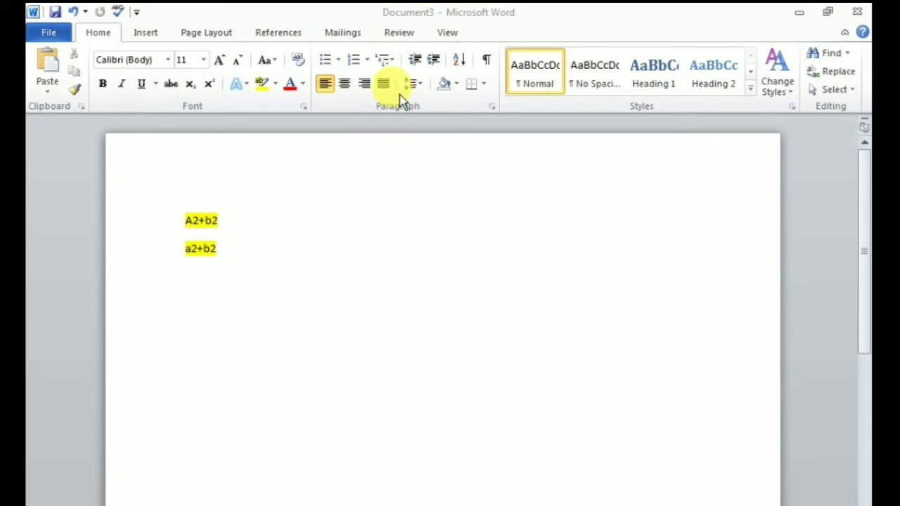
- Preview the Bullets, Numbering and Multilevel List galleries without applying any, then open Word Help
click(346, 66)
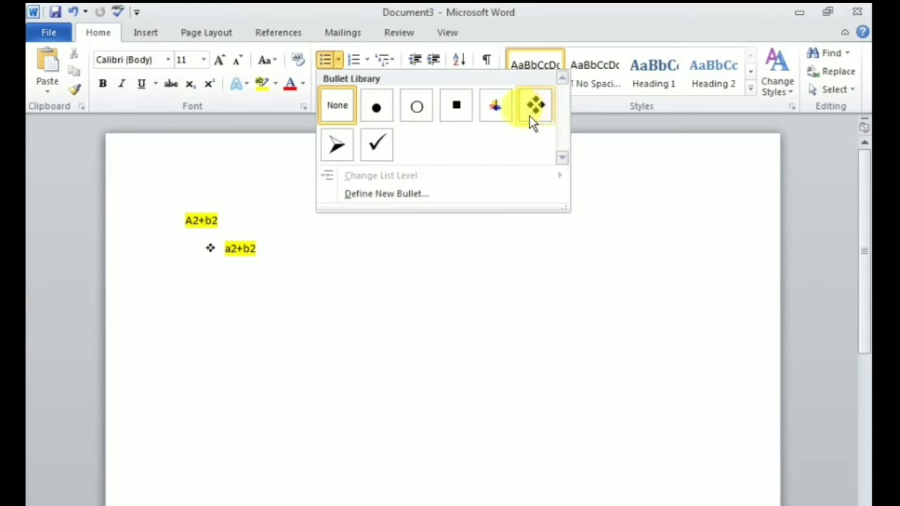
click(366, 63)
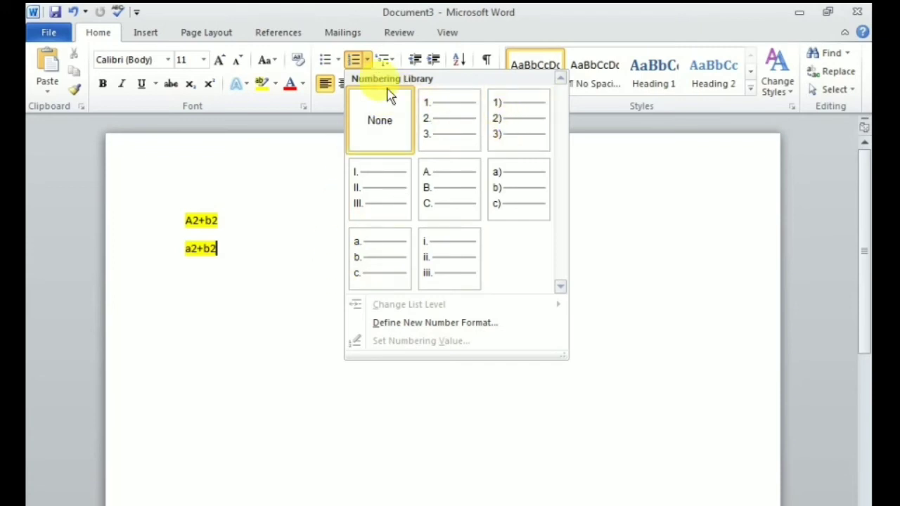
click(385, 60)
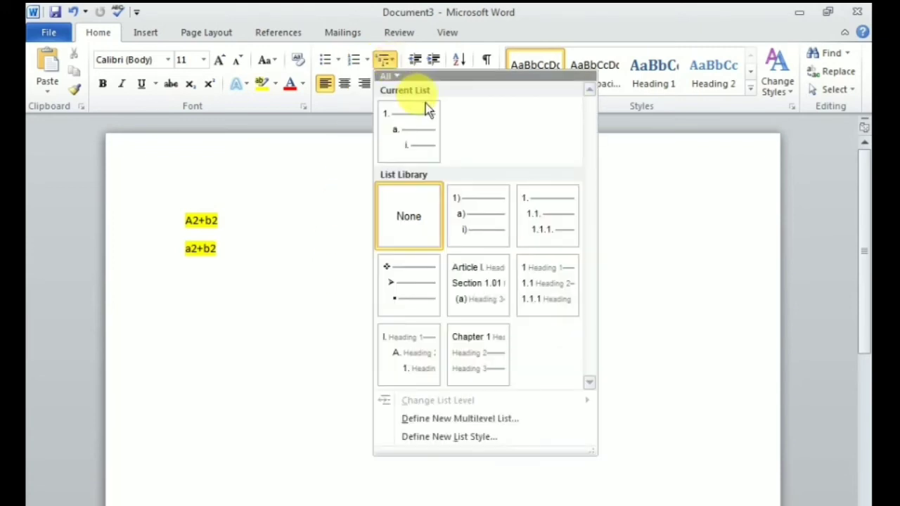
mouse_move(491, 391)
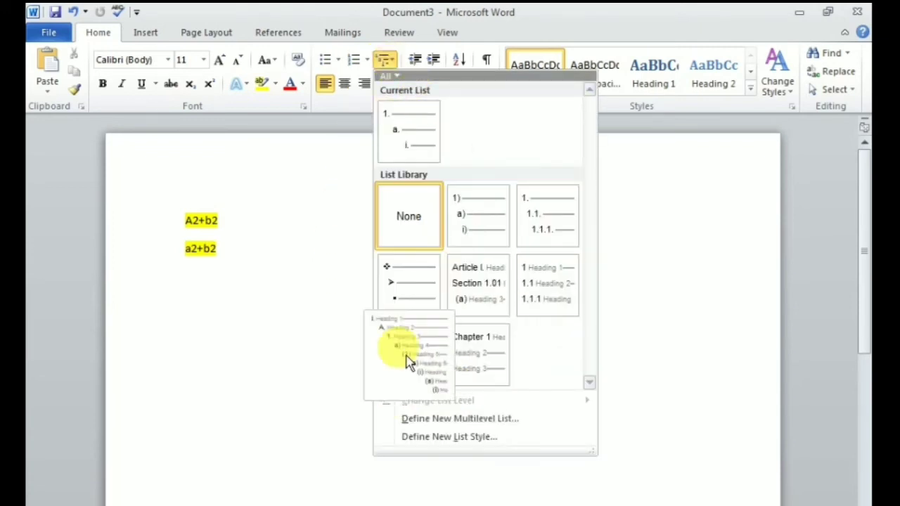
mouse_move(461, 231)
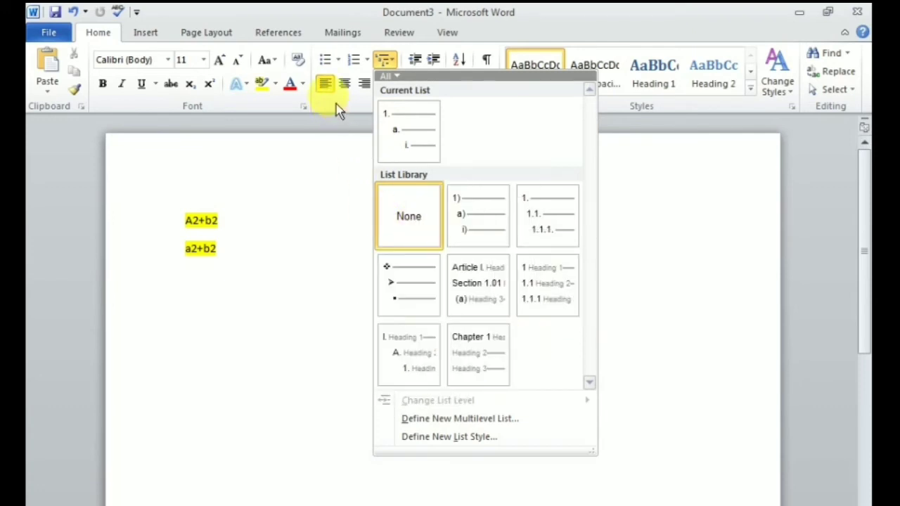
click(324, 303)
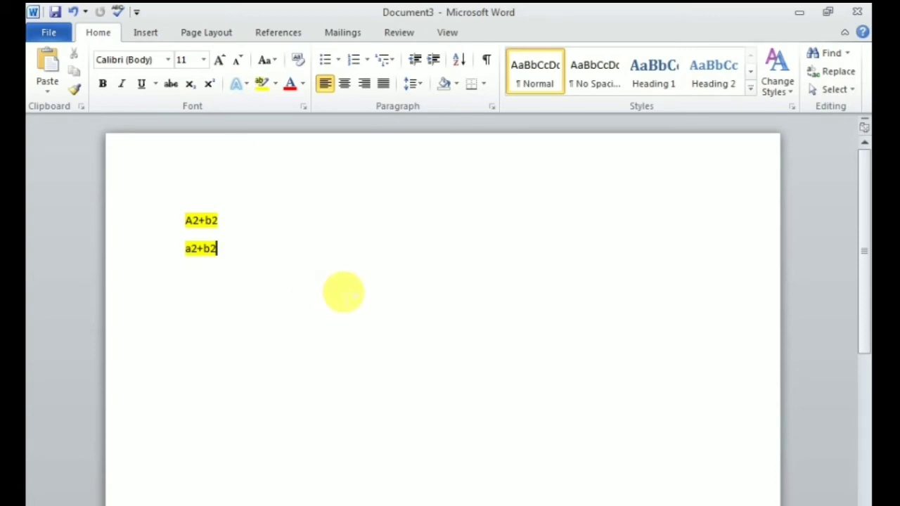
key(F1)
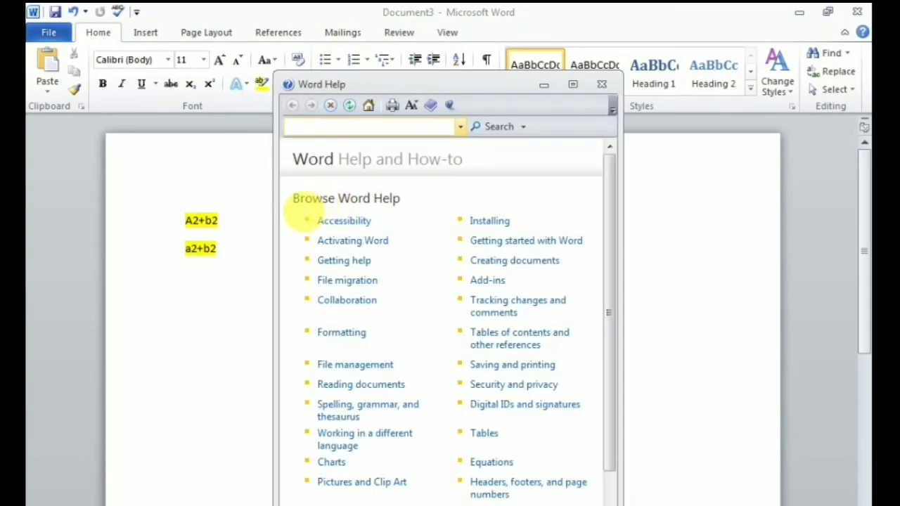
- Start a new empty line after a2+b2 in the document for the Help topics
mouse_move(294, 199)
mouse_down()
mouse_move(559, 433)
mouse_move(566, 502)
mouse_up()
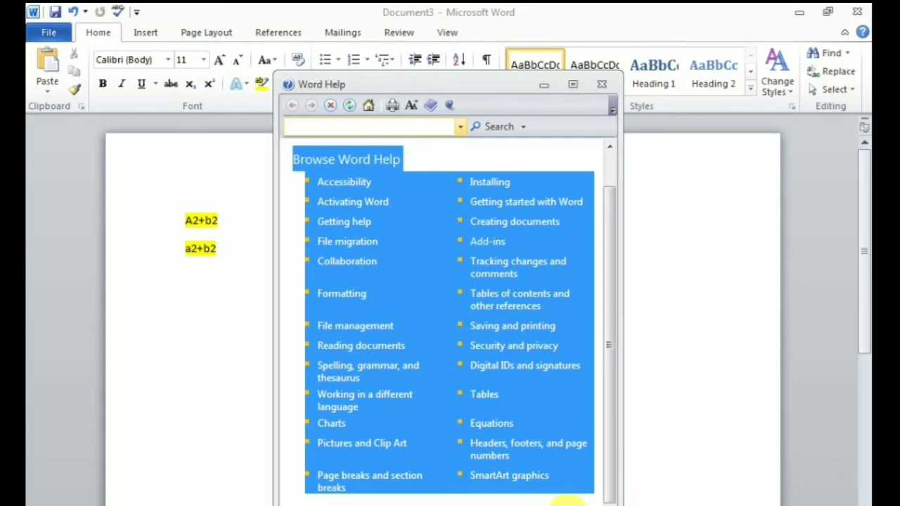
click(208, 397)
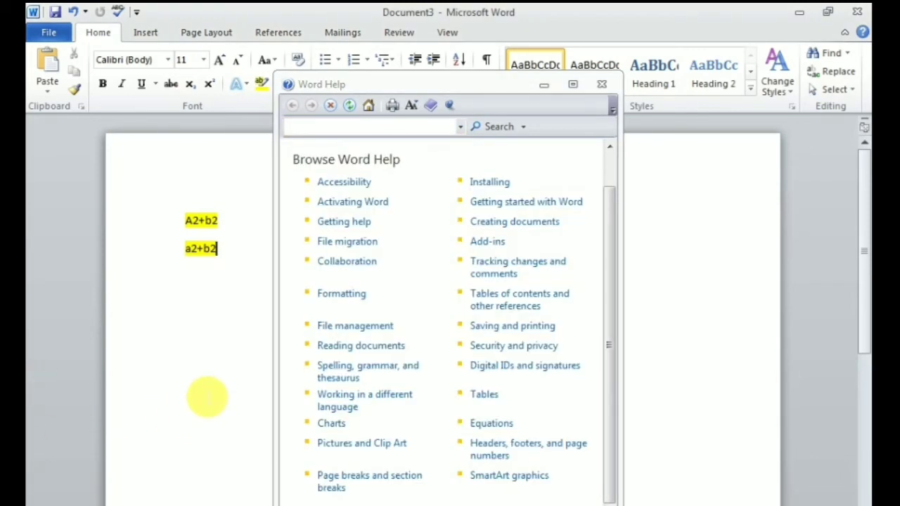
text( Delete (l-r))
key(Return)
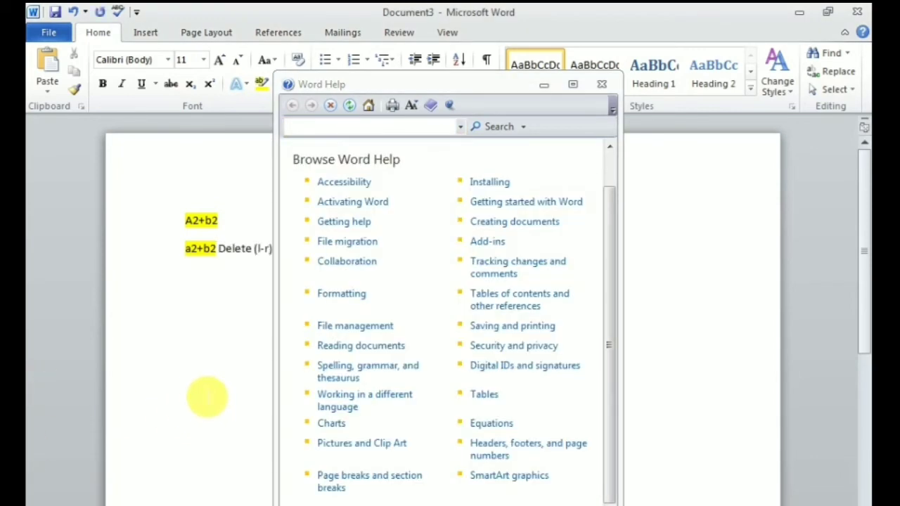
- Select the Browse Word Help heading and its topic list, then close Help
click(303, 163)
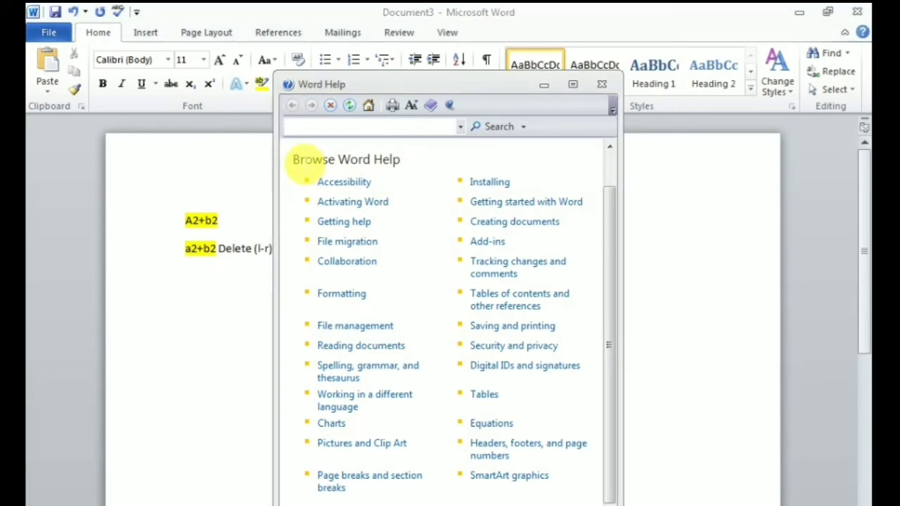
drag(298, 161, 601, 495)
key(ctrl+c)
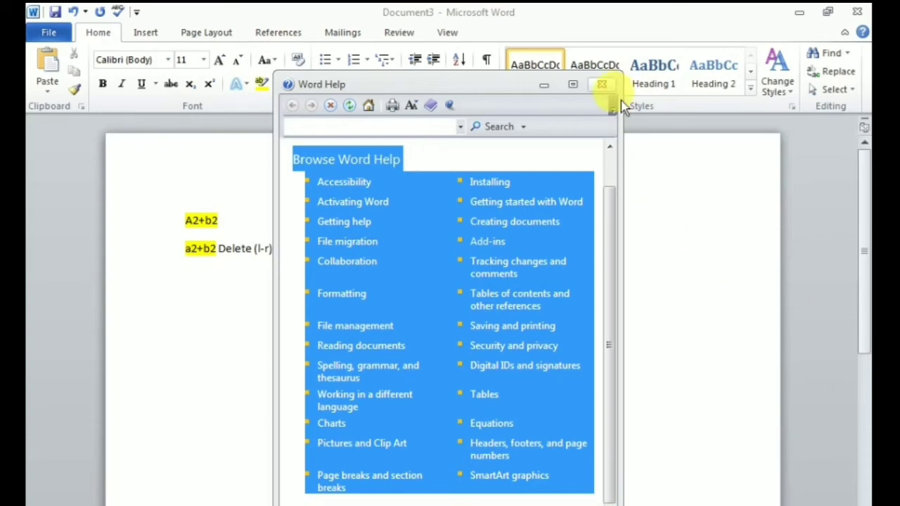
click(601, 84)
- Paste the copied Browse Word Help heading and topic links into the document
key(ctrl+v)
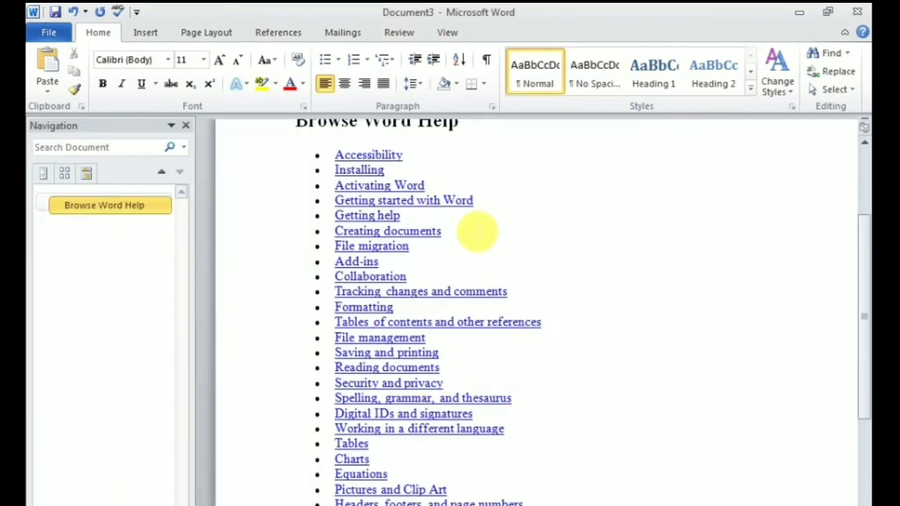
scroll(235, 492, up, 5)
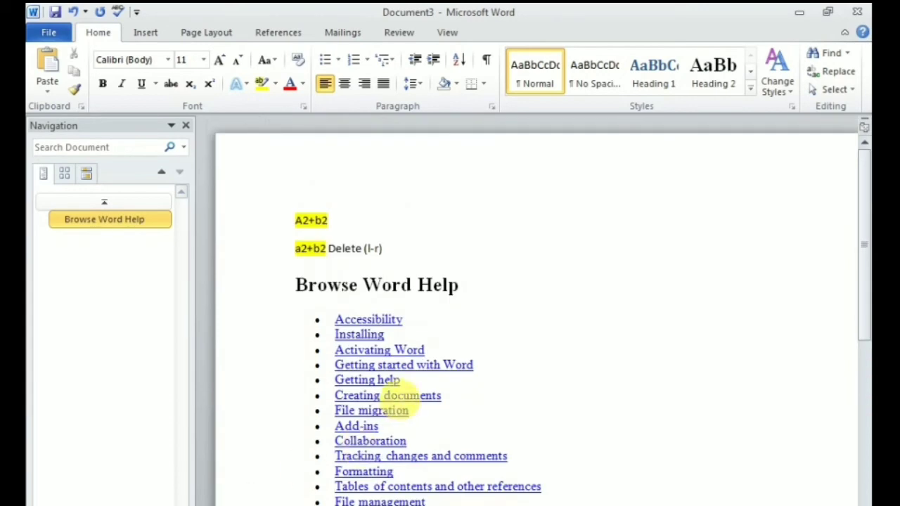
click(338, 60)
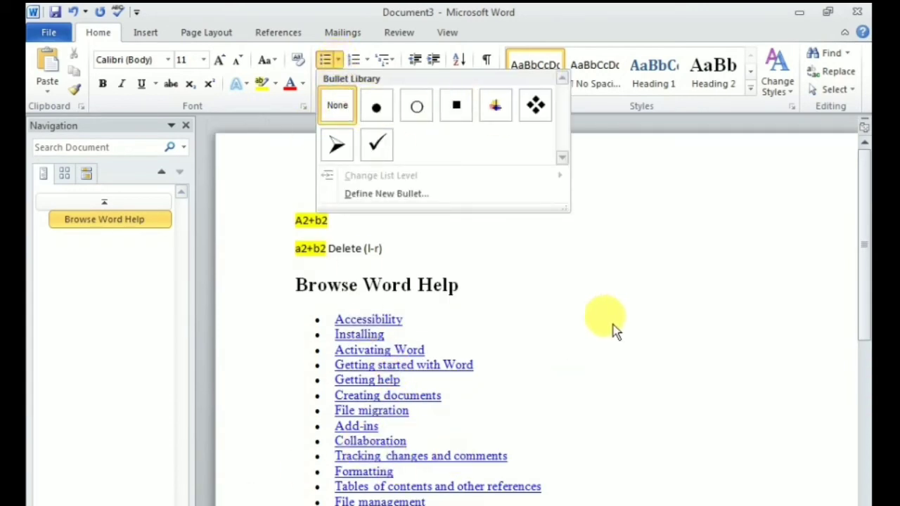
click(317, 319)
- Select the whole topic list from Accessibility down and give it four-diamond bullets
click(317, 320)
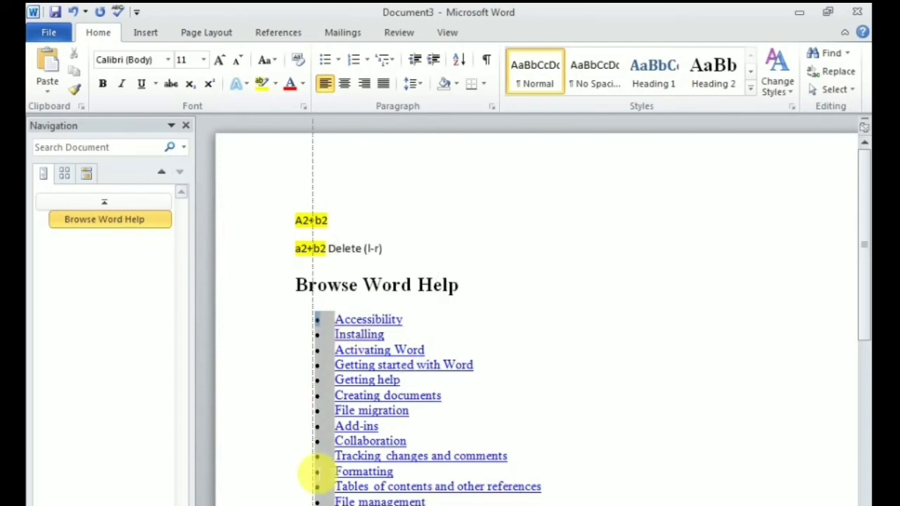
mouse_move(330, 334)
mouse_down()
mouse_move(418, 414)
mouse_move(553, 412)
mouse_up()
scroll(518, 486, up, 5)
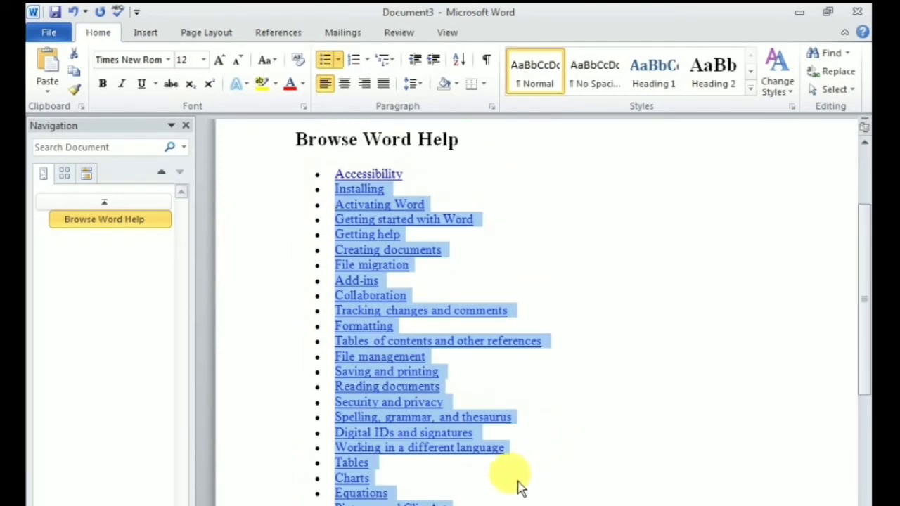
click(508, 221)
drag(336, 174, 492, 505)
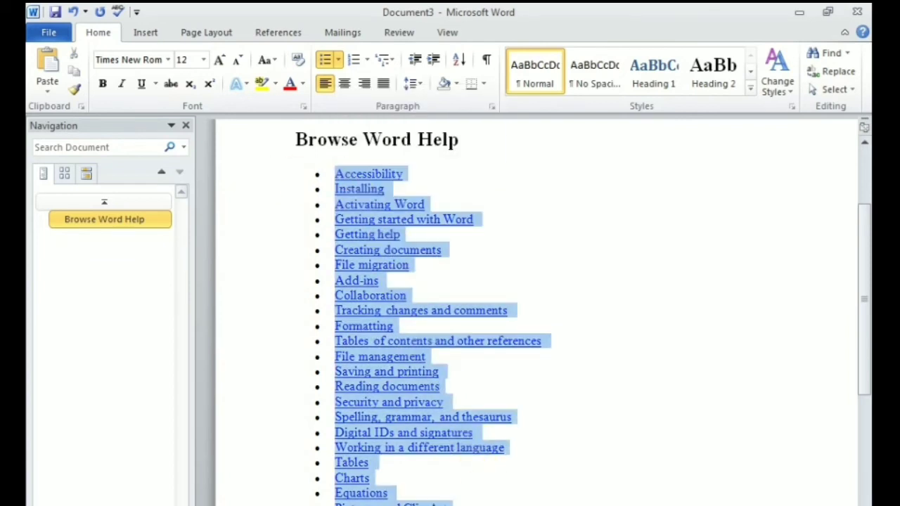
click(340, 60)
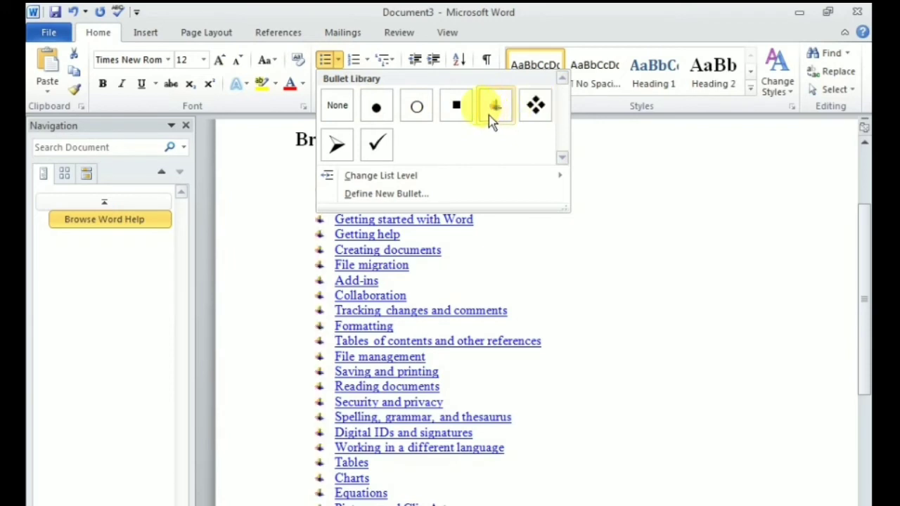
click(537, 111)
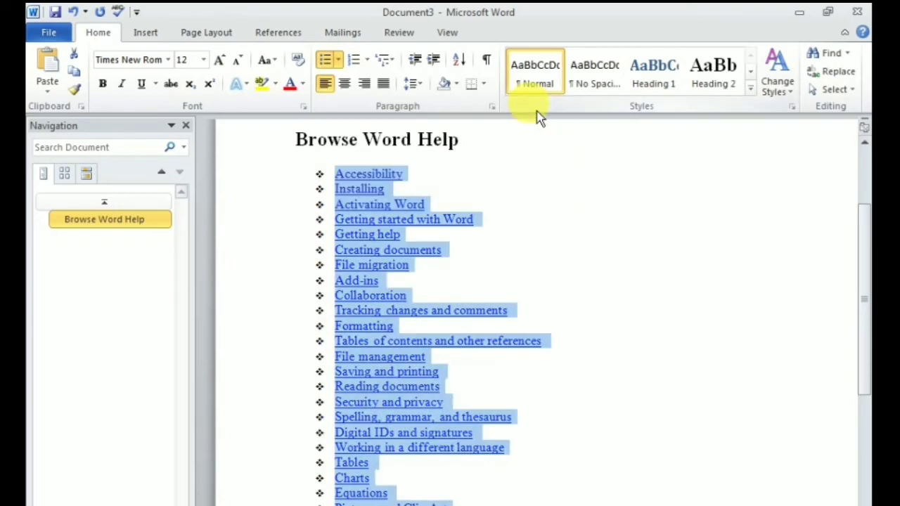
- Number the Help topic list 1., 2., 3., leaving the multilevel list style unchanged
click(372, 60)
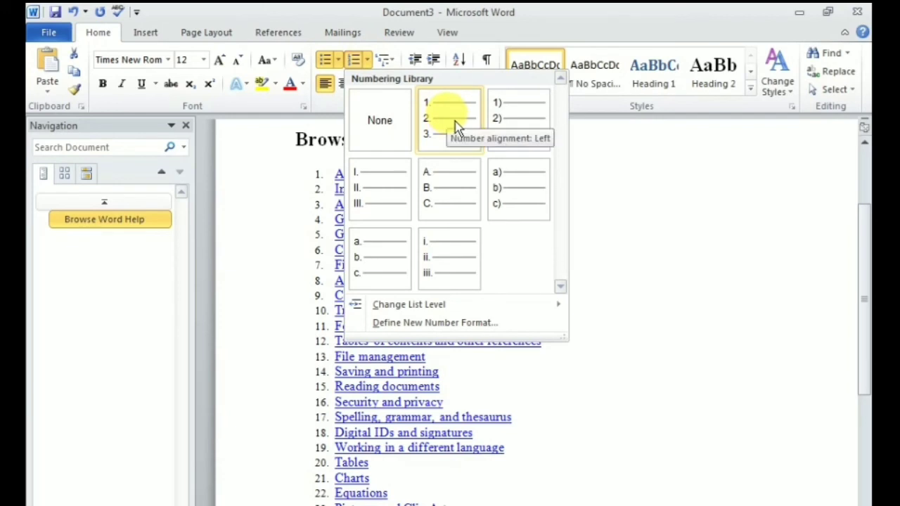
click(454, 121)
click(385, 60)
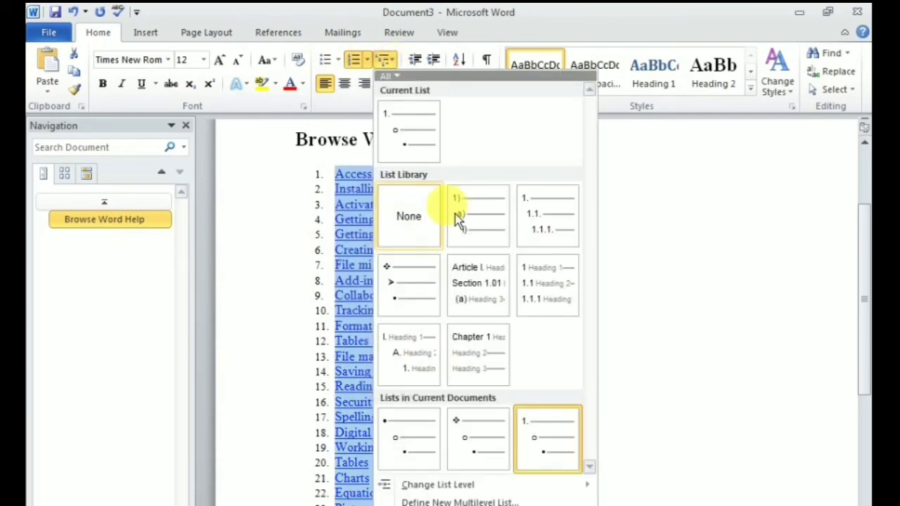
click(706, 247)
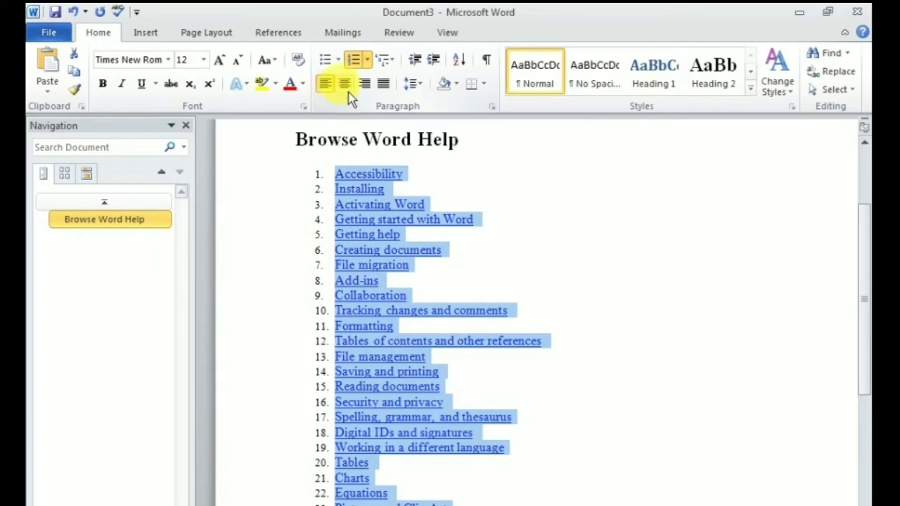
- Try centred then right alignment on the numbered list, finally justifying it
click(344, 84)
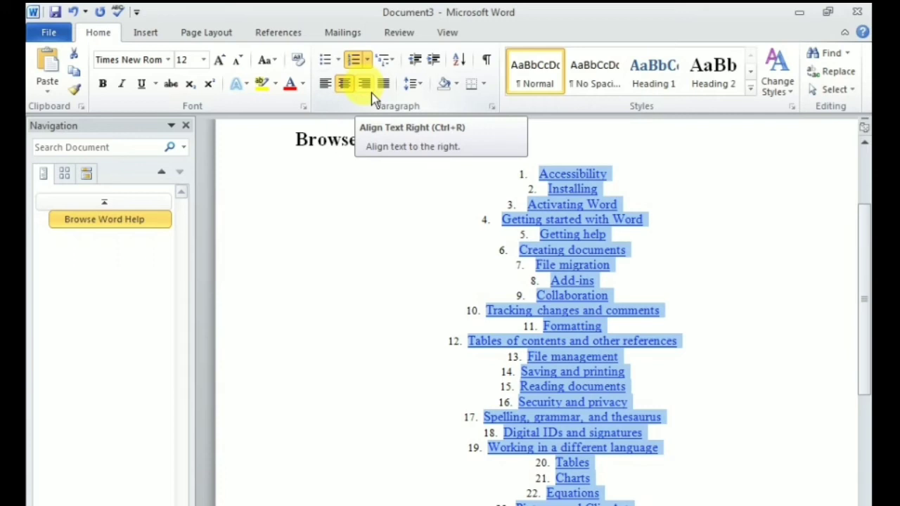
click(371, 93)
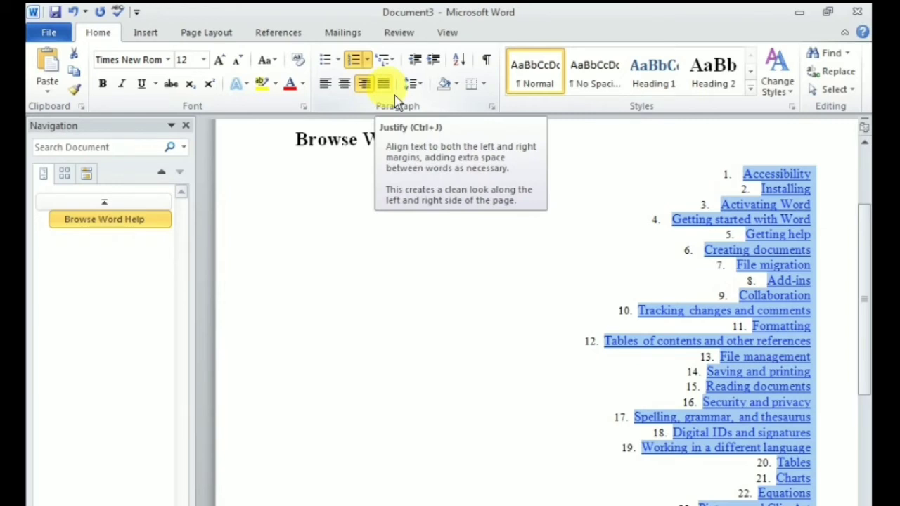
click(395, 98)
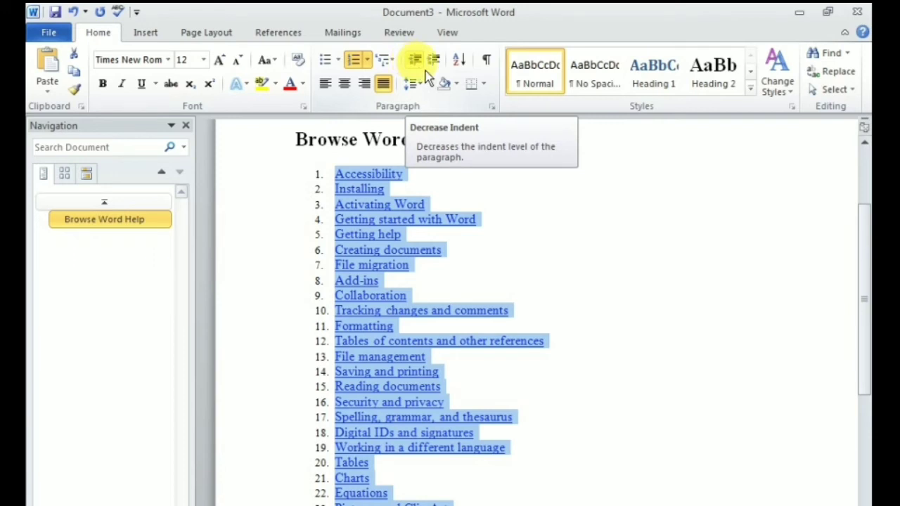
- Shift the numbered list one indent level left, then back right
click(421, 71)
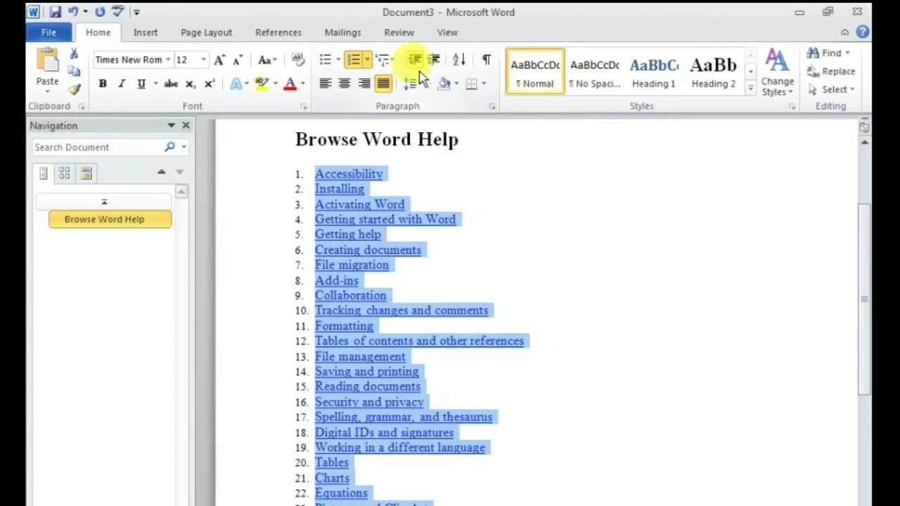
scroll(444, 128, up, 5)
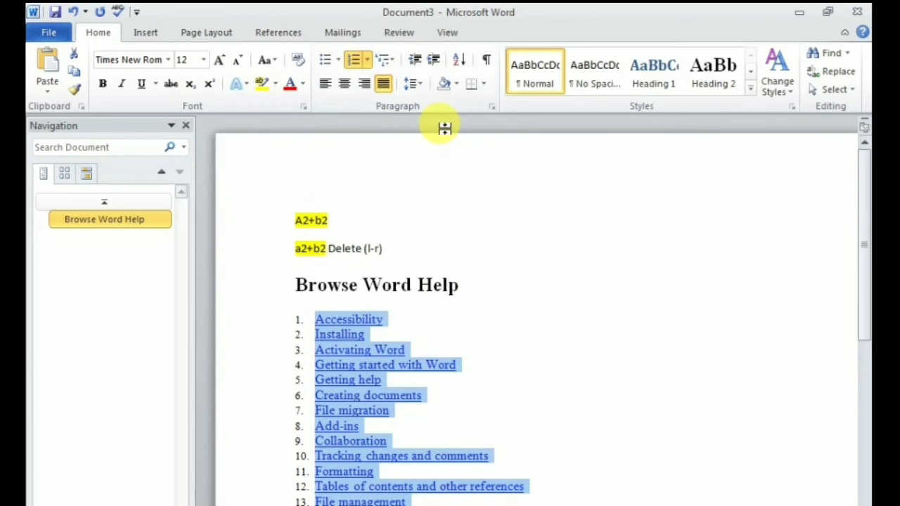
click(434, 60)
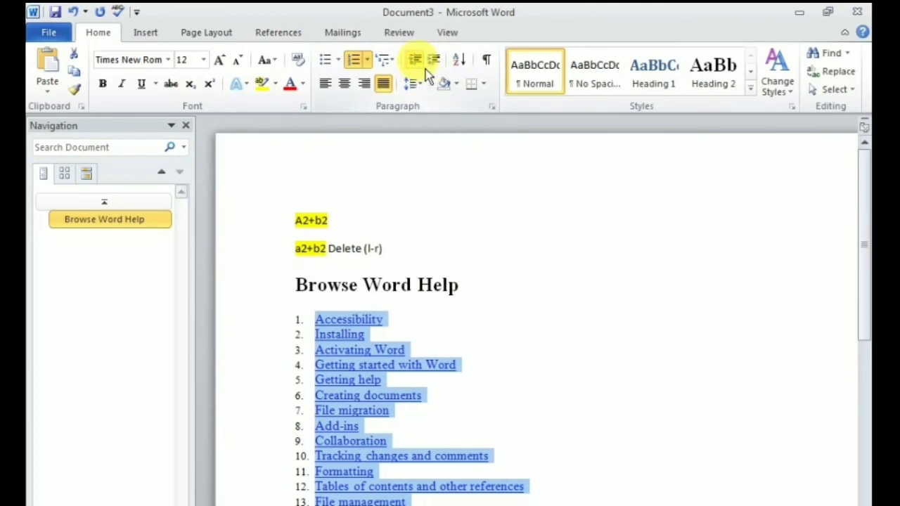
click(434, 60)
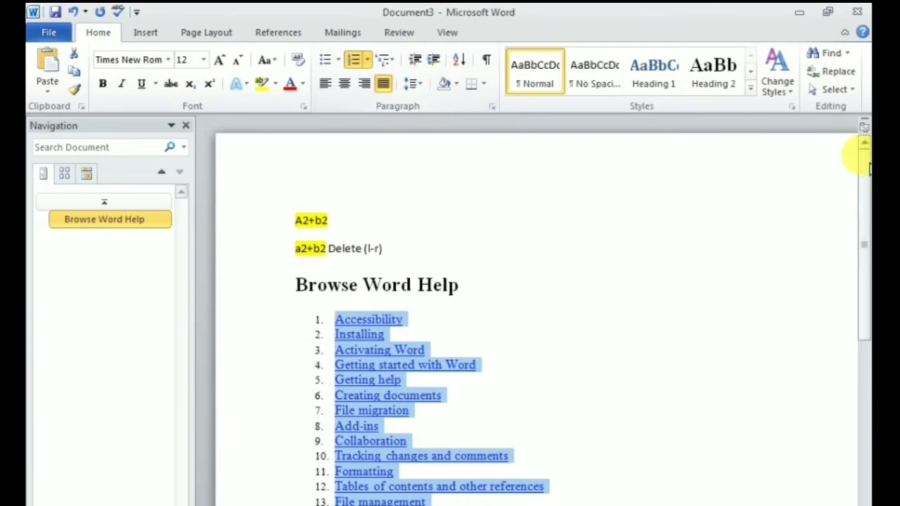
- Turn on the rulers and toggle the list's indent, ending at its original position
click(863, 127)
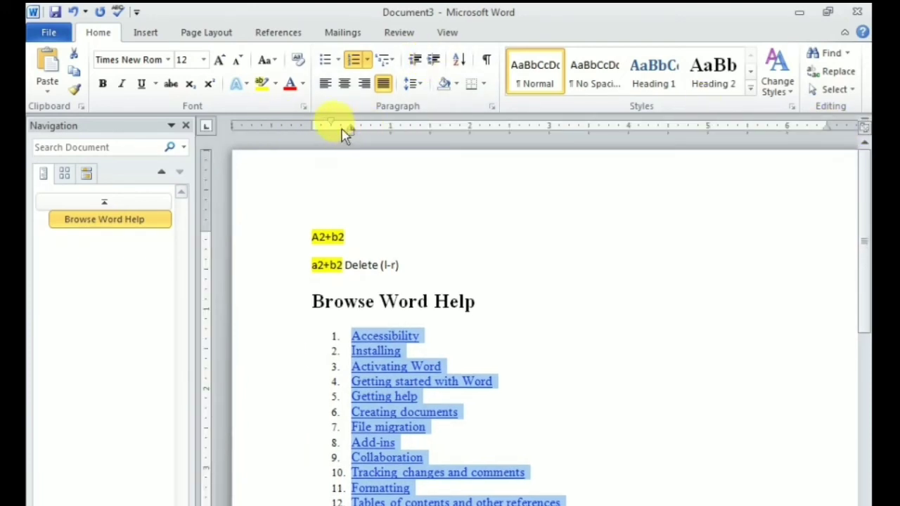
click(416, 61)
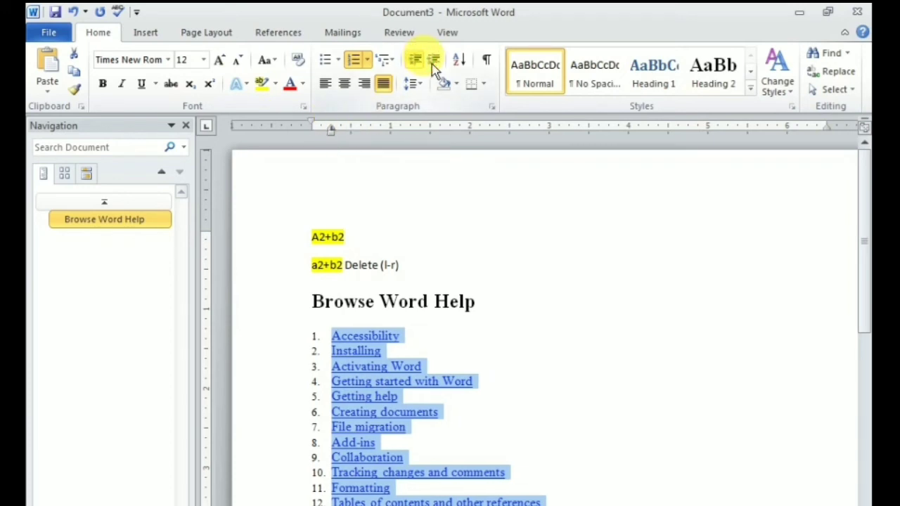
click(433, 62)
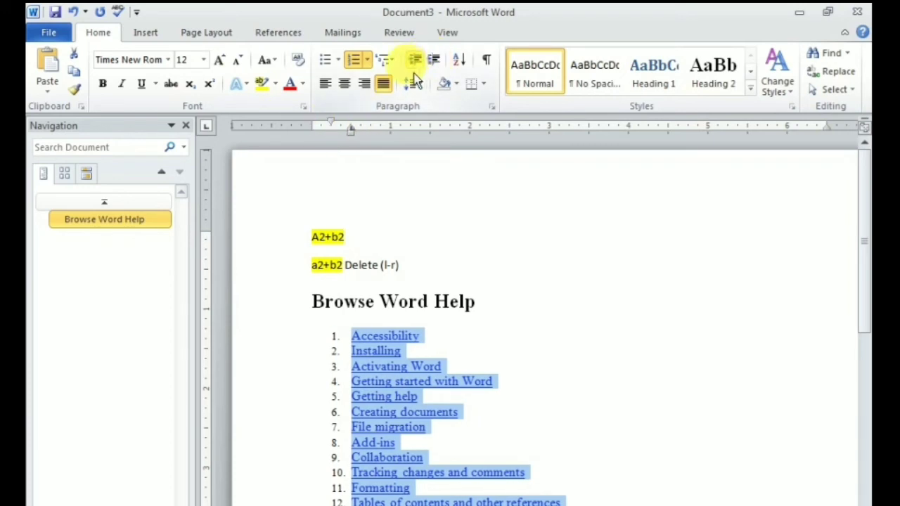
click(416, 60)
click(433, 60)
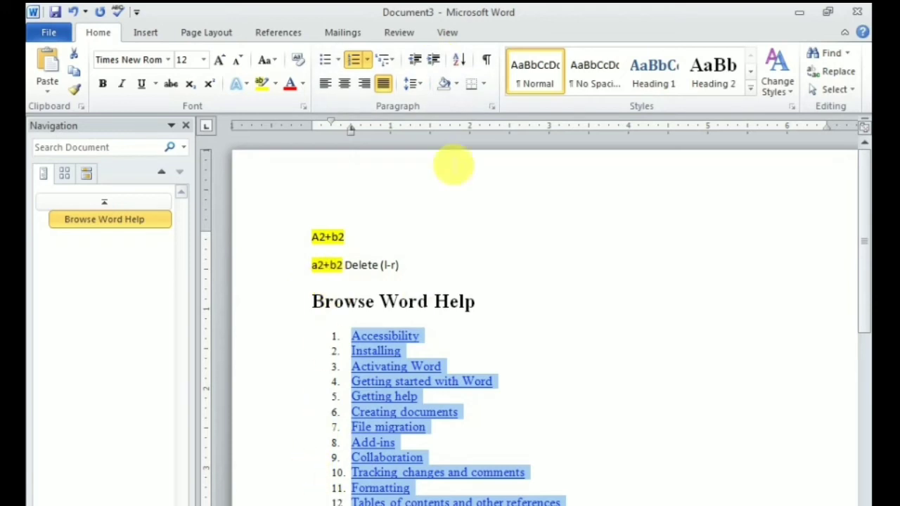
scroll(397, 237, down, 3)
scroll(367, 482, down, 1)
scroll(373, 457, up, 4)
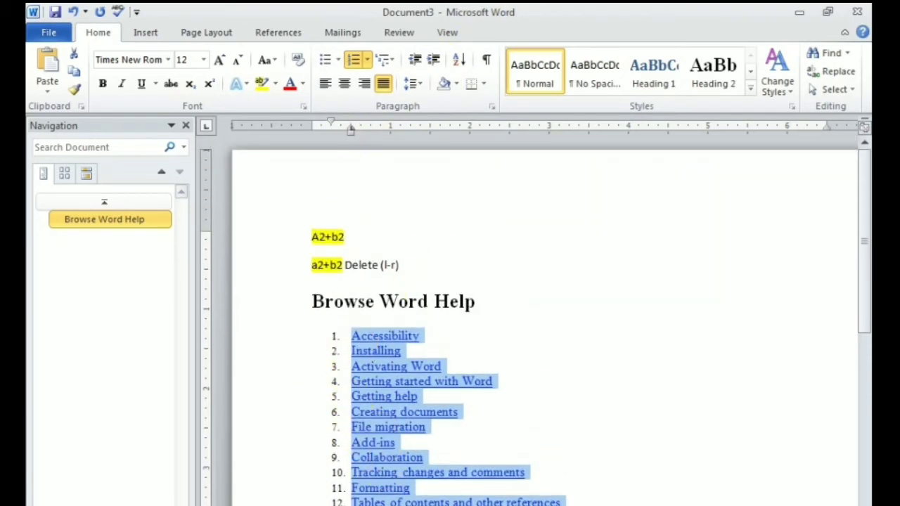
click(420, 85)
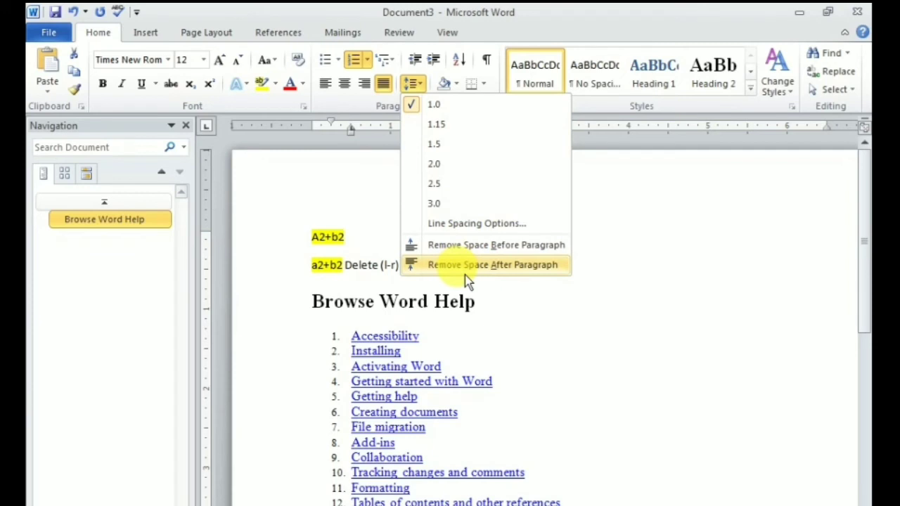
click(551, 331)
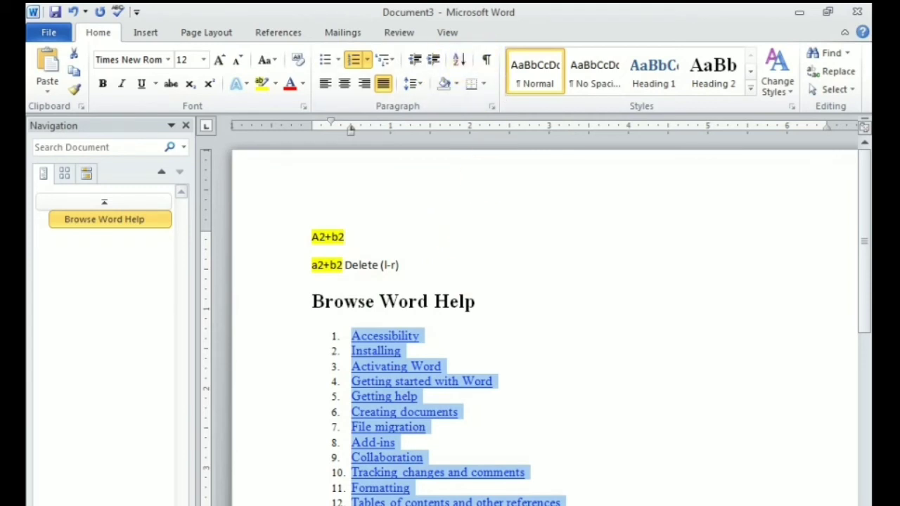
key(Right)
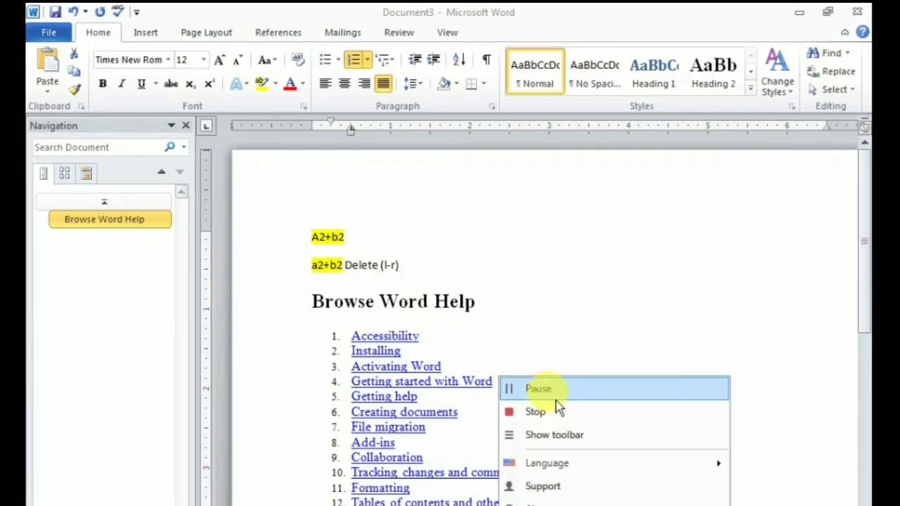
- Sort the selected Help topic list in descending, Z to A order
click(555, 388)
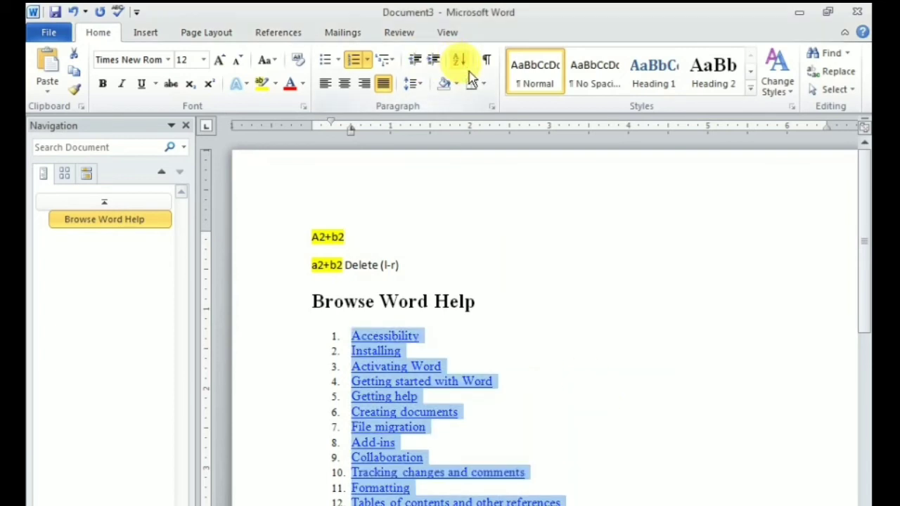
click(464, 65)
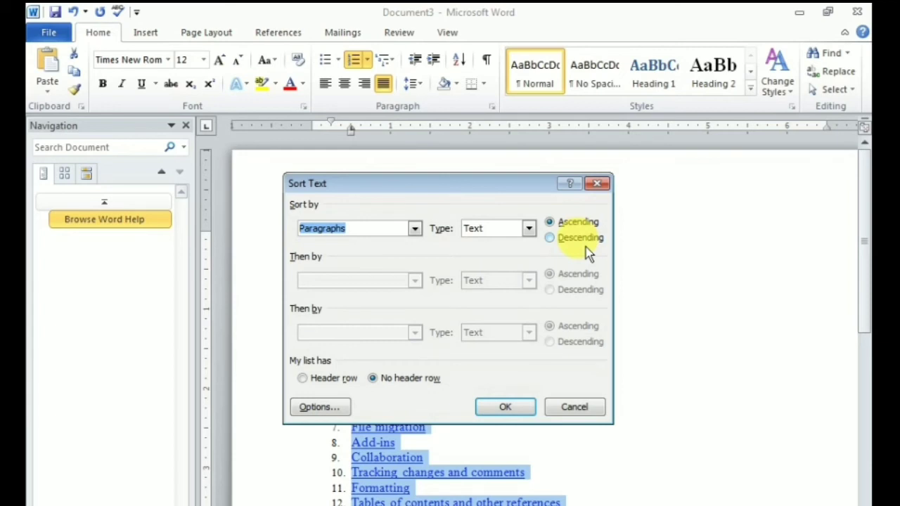
click(585, 246)
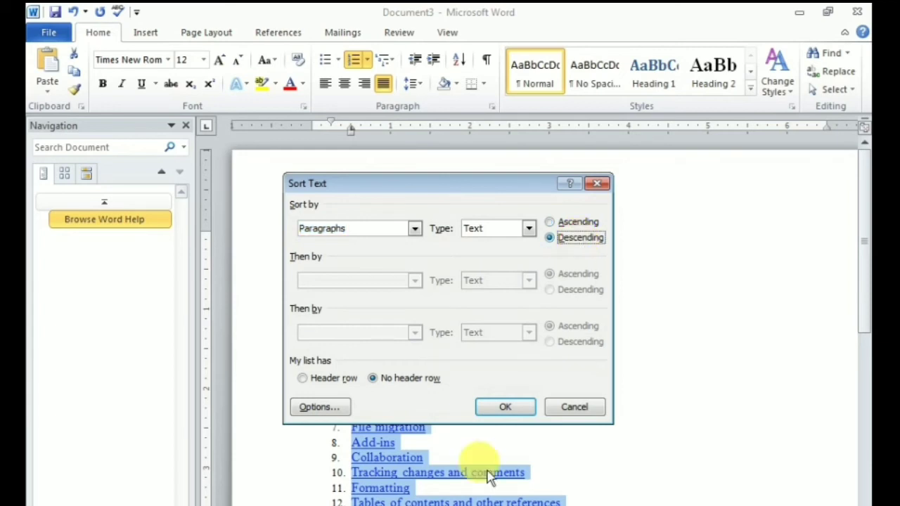
click(507, 412)
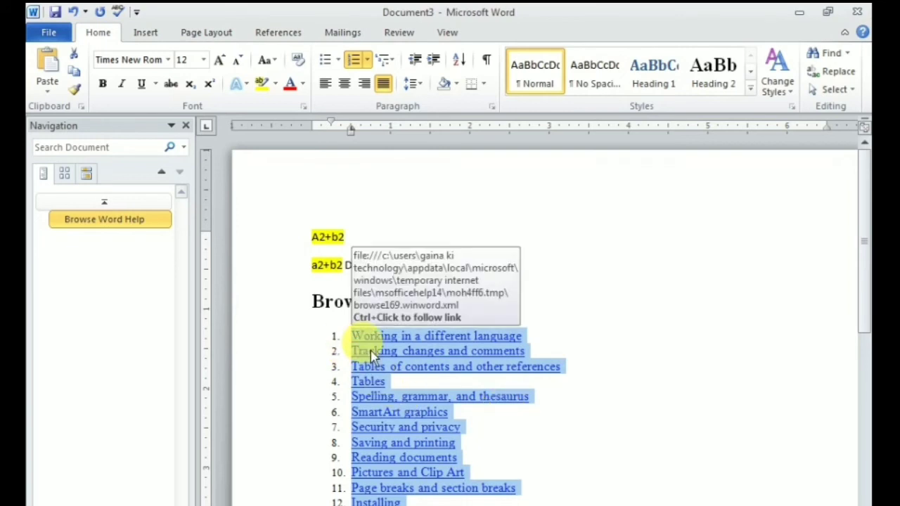
scroll(376, 422, down, 5)
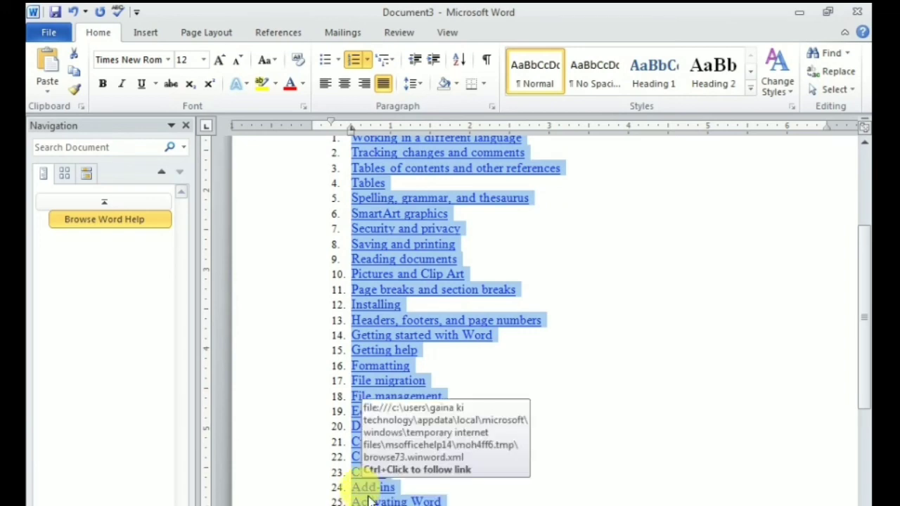
scroll(358, 422, up, 1)
scroll(358, 462, up, 3)
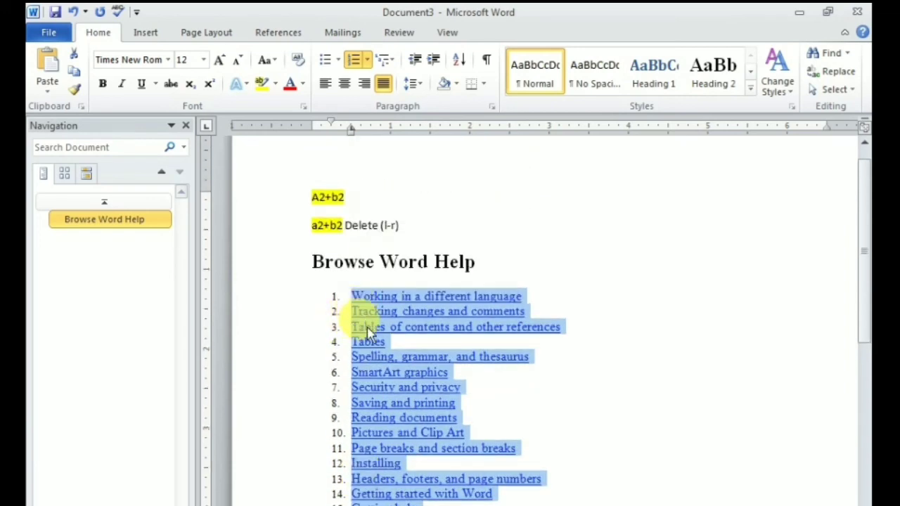
- Re-sort the list ascending, A to Z, so it starts with Accessibility
click(459, 60)
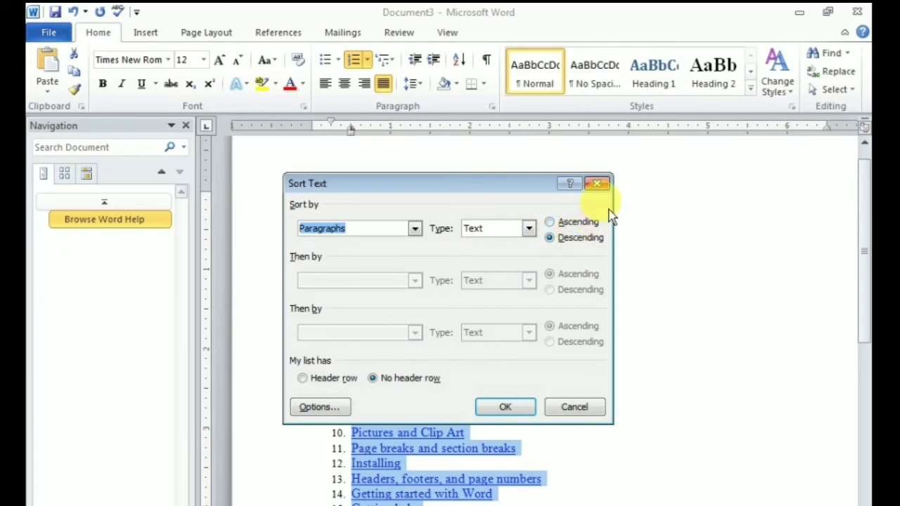
click(568, 228)
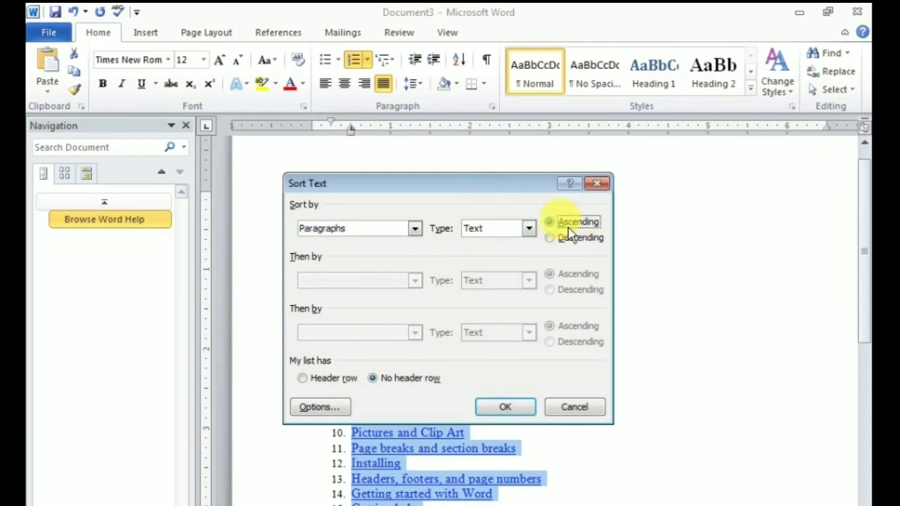
click(511, 410)
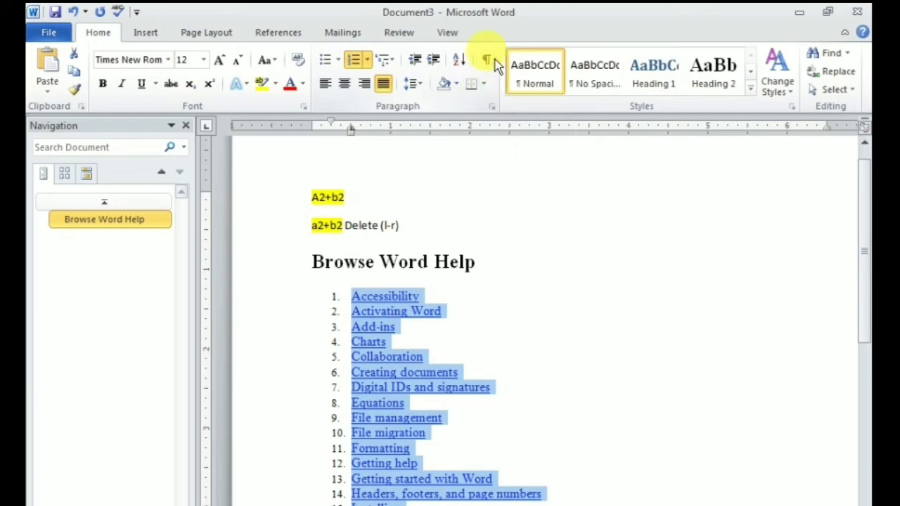
click(461, 86)
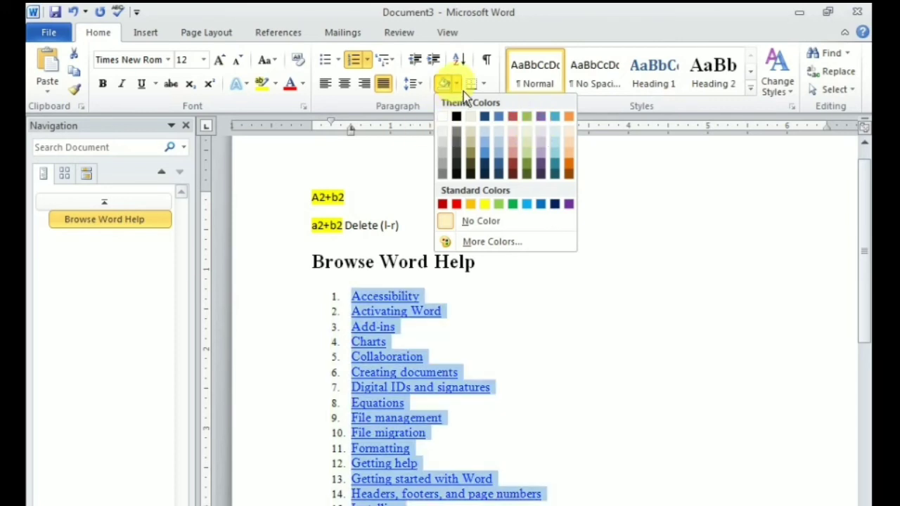
click(407, 175)
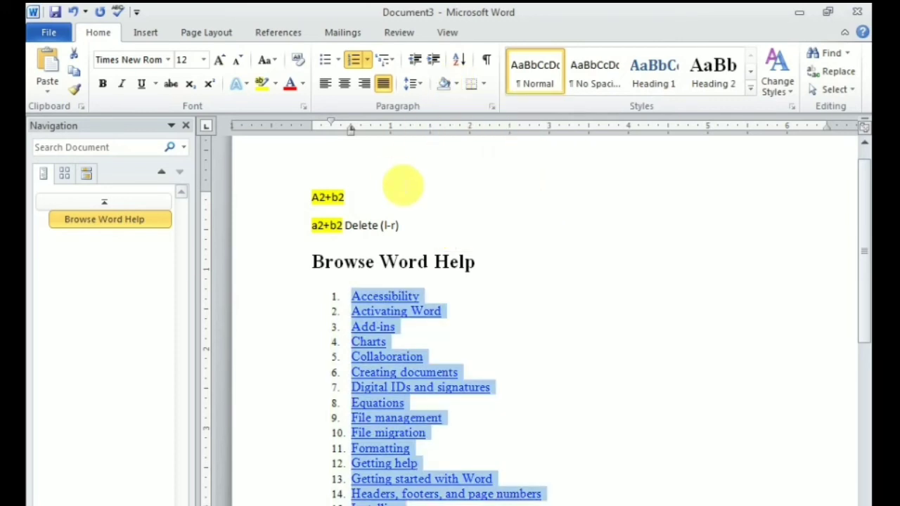
click(486, 62)
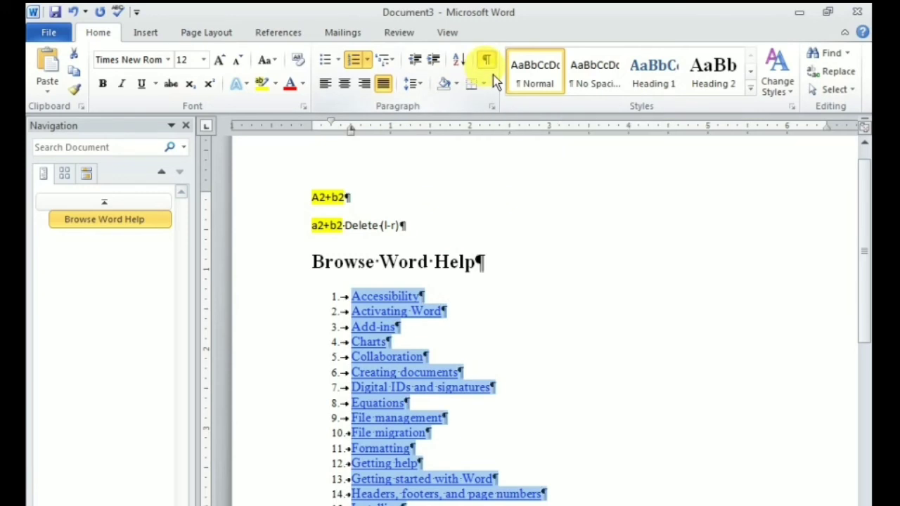
scroll(492, 277, down, 2)
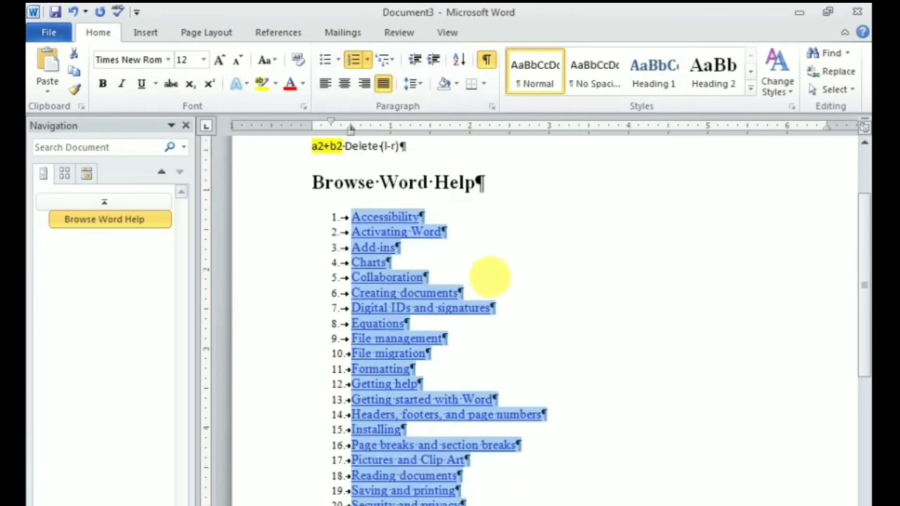
scroll(376, 490, down, 3)
scroll(376, 490, up, 3)
click(485, 232)
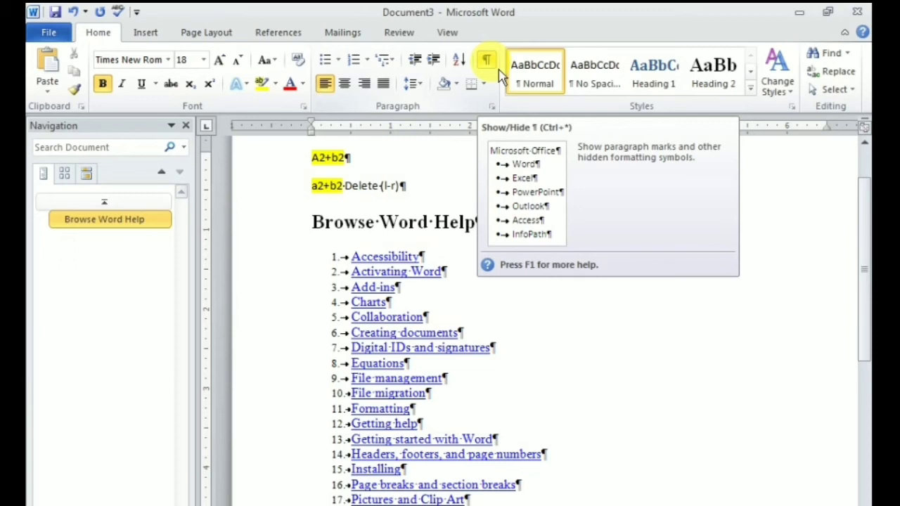
click(497, 70)
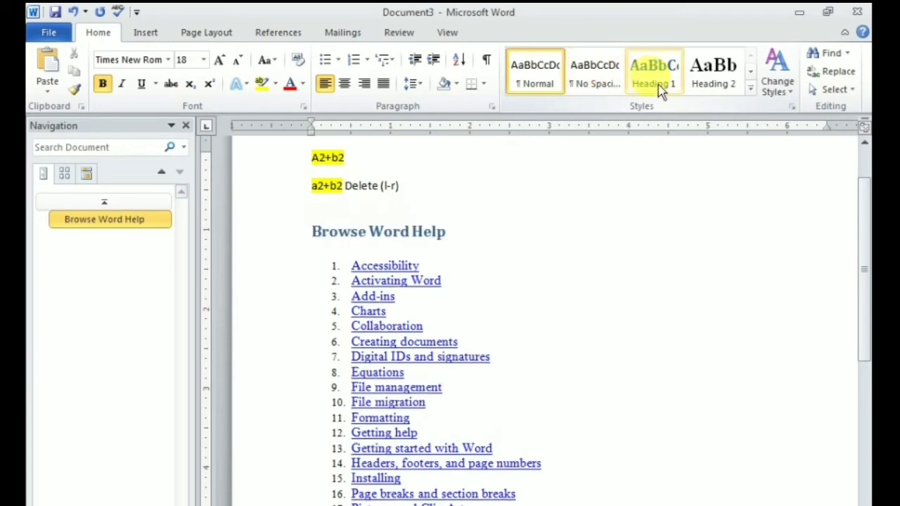
- Apply Heading 2 to the Browse Word Help heading and preview the full Quick Styles gallery
click(728, 85)
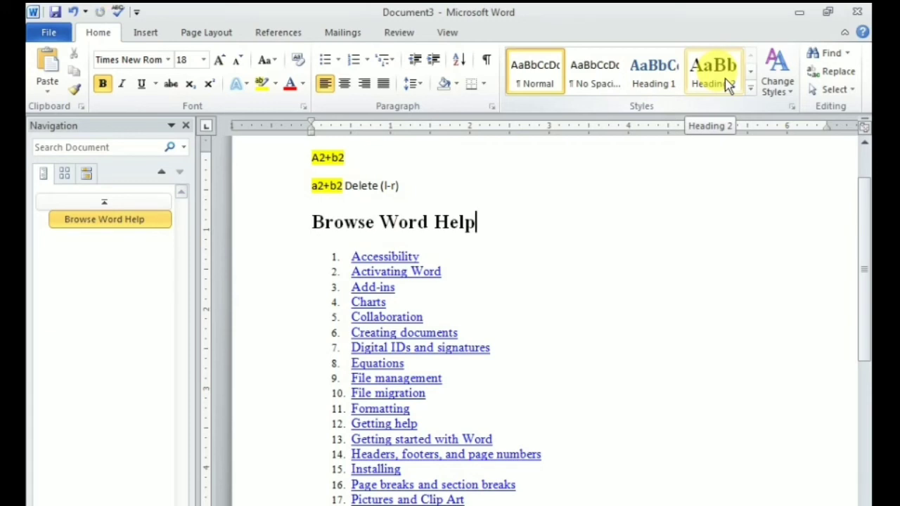
click(729, 84)
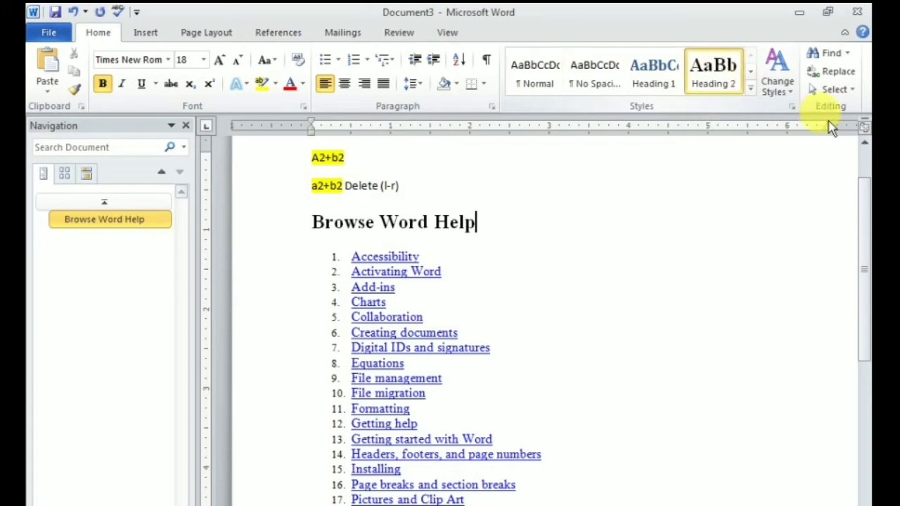
click(750, 90)
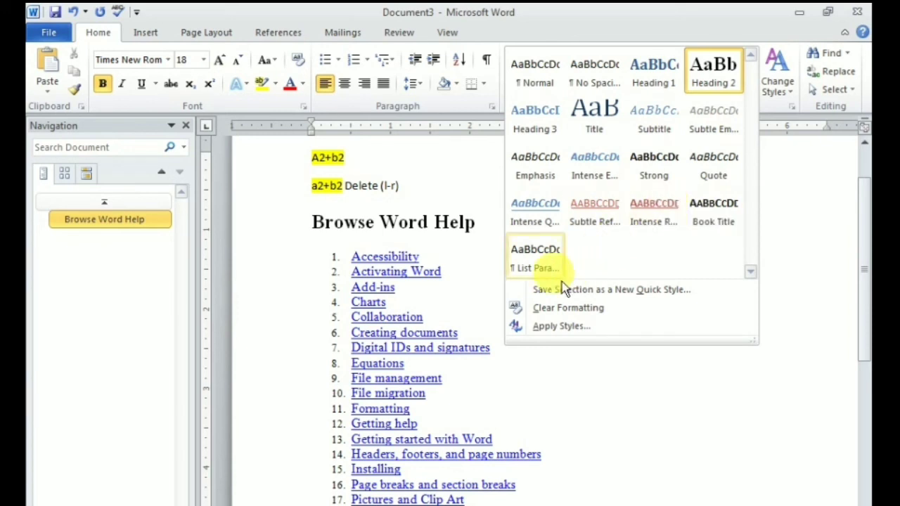
click(724, 420)
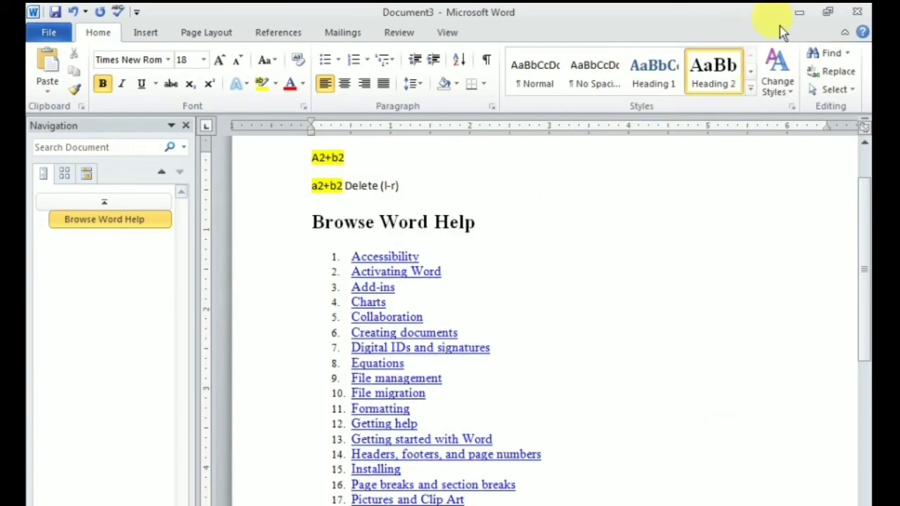
- Browse the Change Styles menu options without changing the document's style set
click(792, 106)
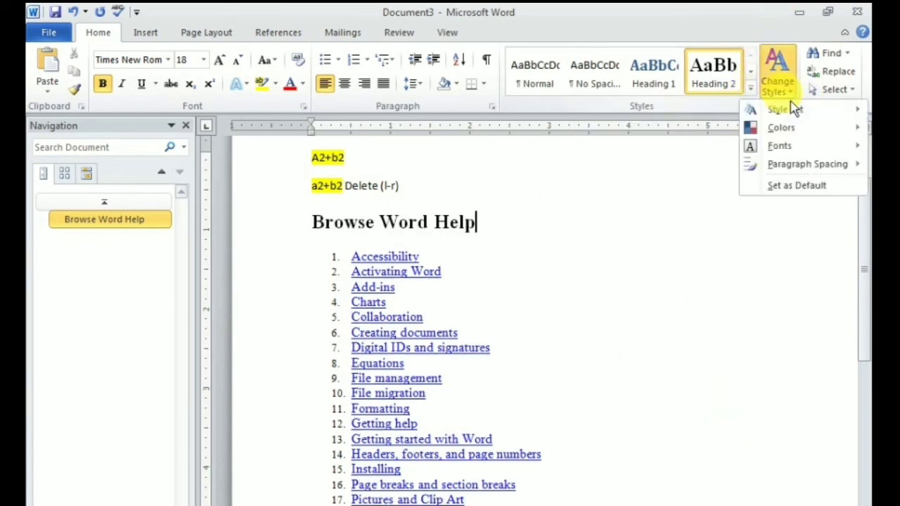
mouse_move(787, 111)
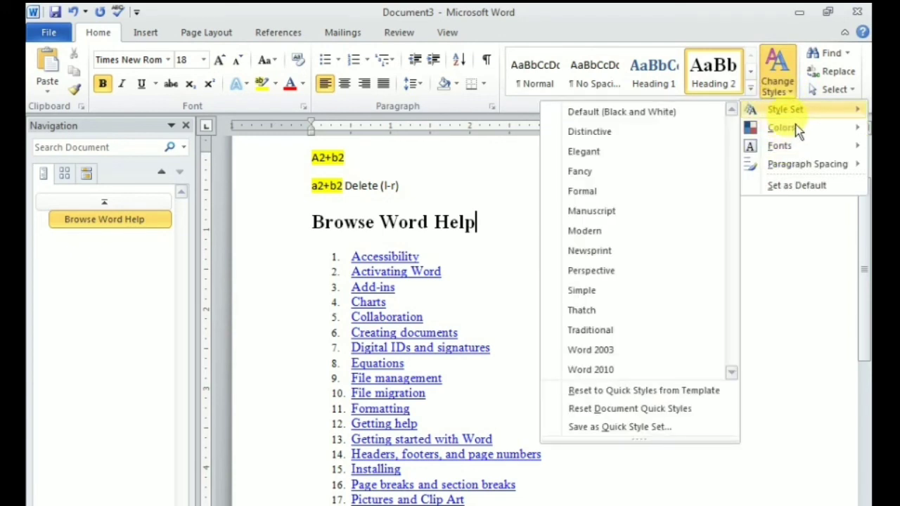
mouse_move(795, 129)
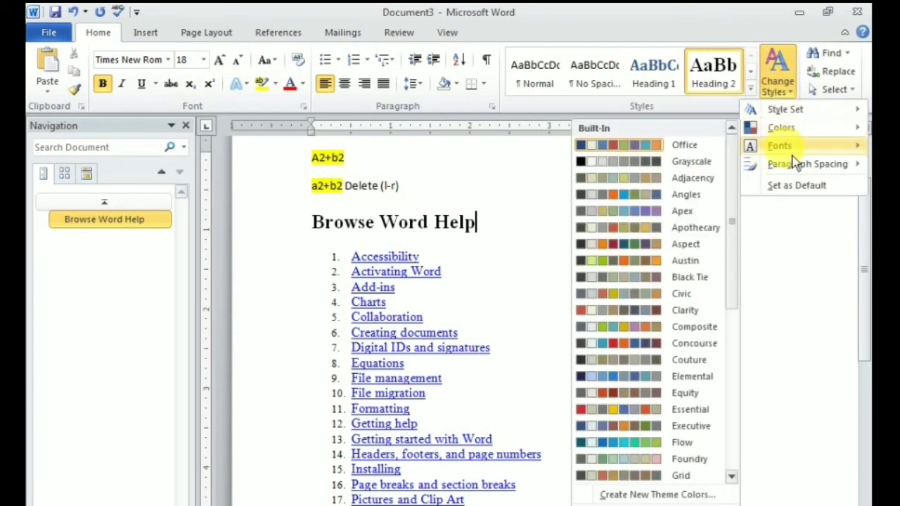
mouse_move(796, 171)
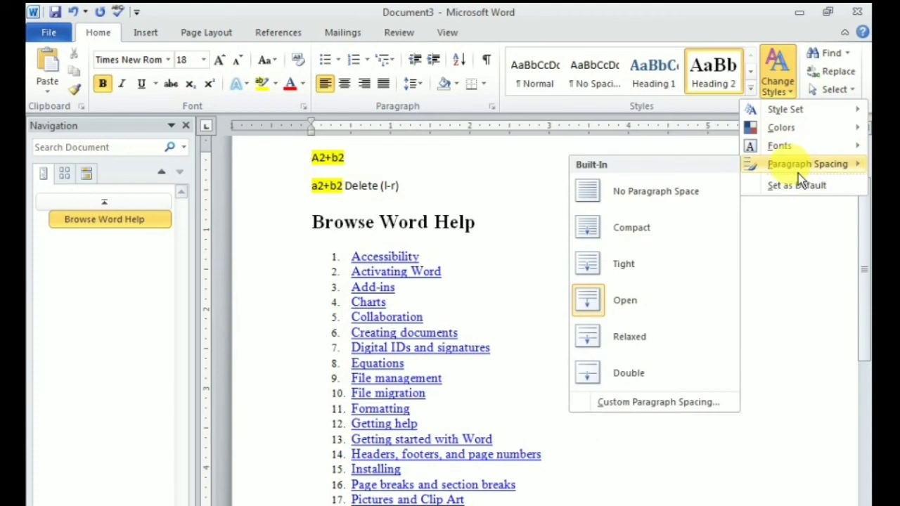
- Search the Navigation pane for 'clip', find its single match, and bring up Find and Replace
click(847, 53)
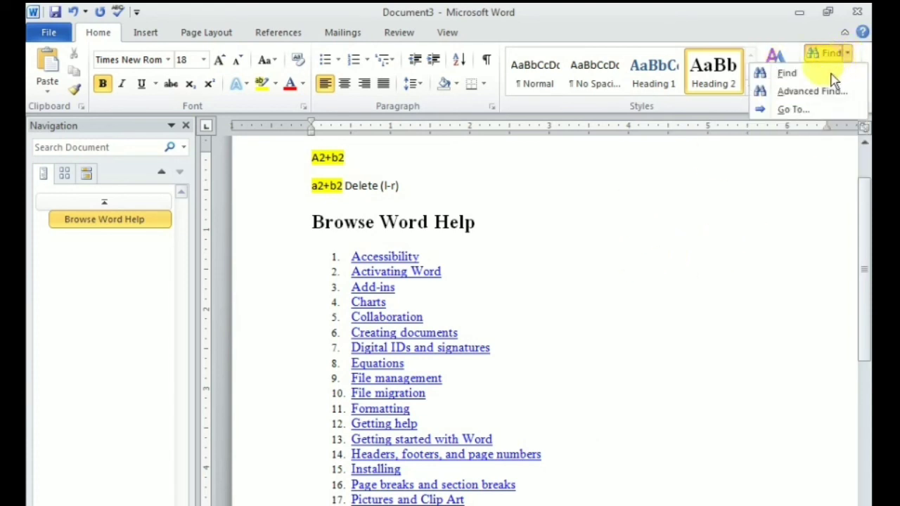
click(767, 157)
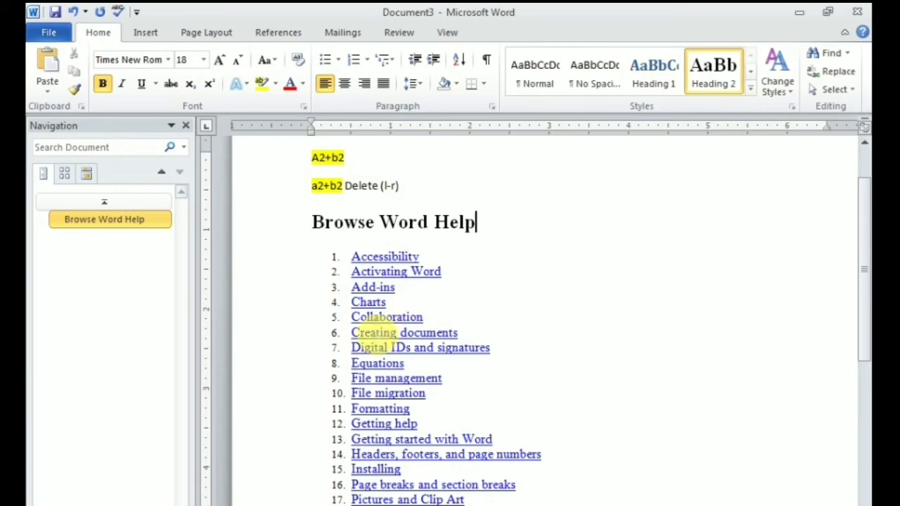
click(847, 53)
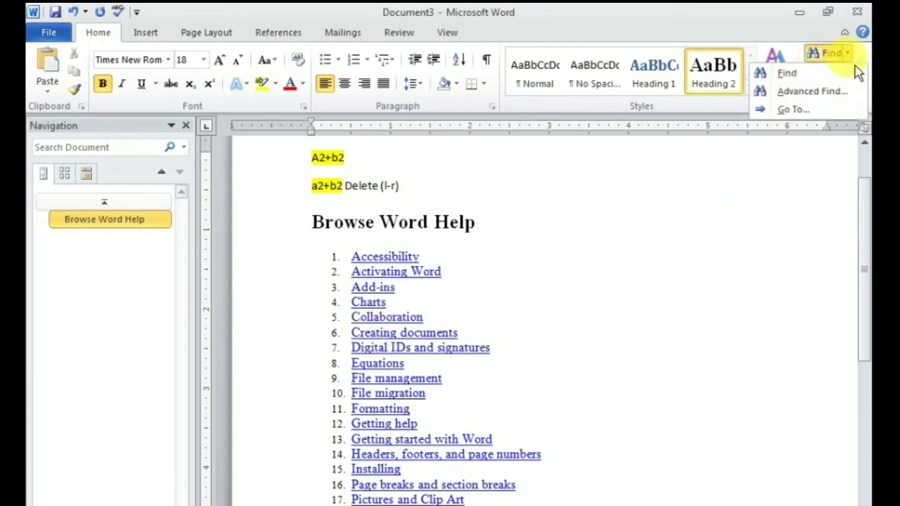
click(815, 73)
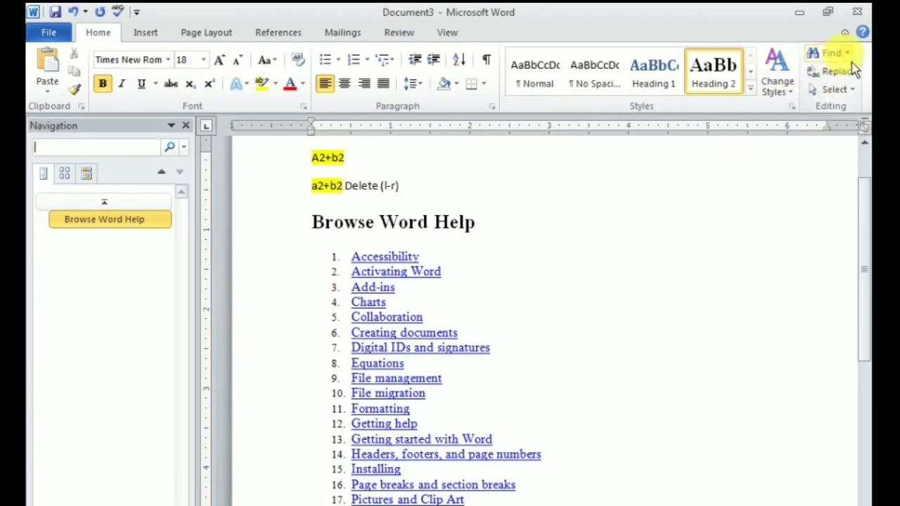
click(847, 53)
click(811, 76)
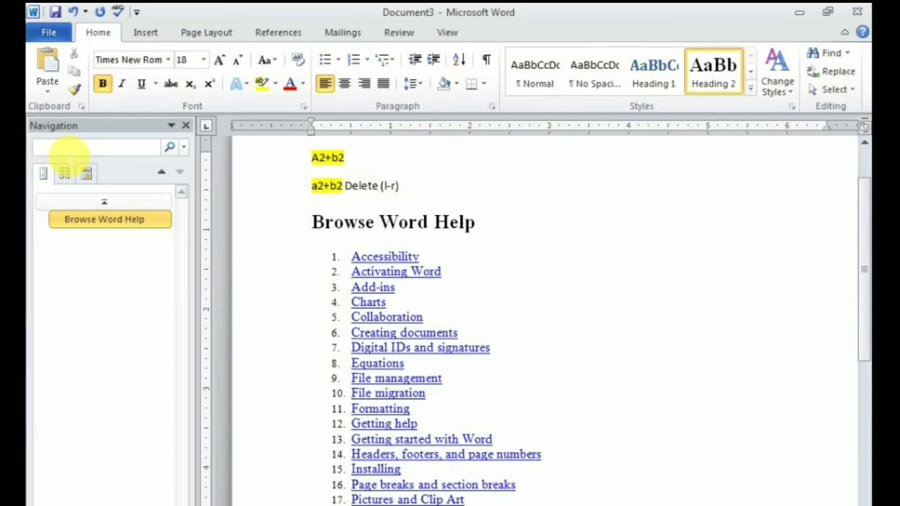
text(clip)
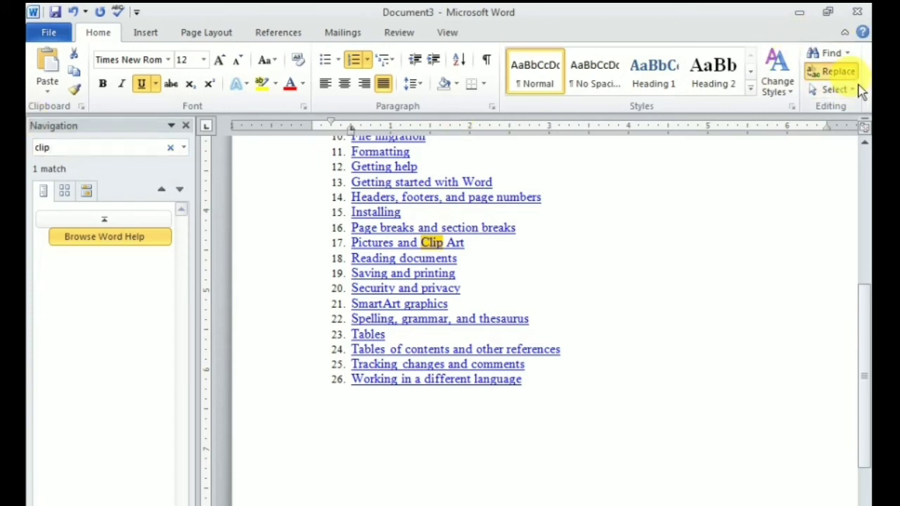
click(838, 72)
- Replace 'Clip' with 'press' so item 17 reads 'Pictures and Press Art'
click(332, 164)
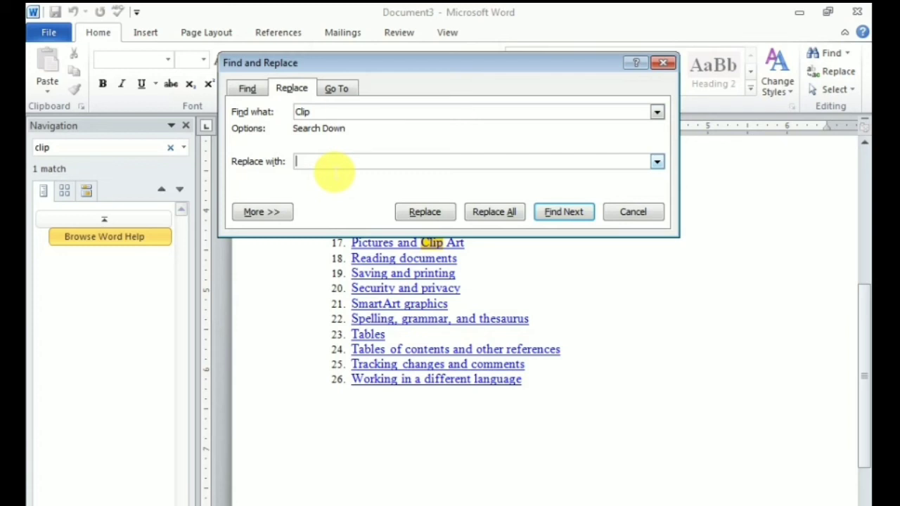
text(press)
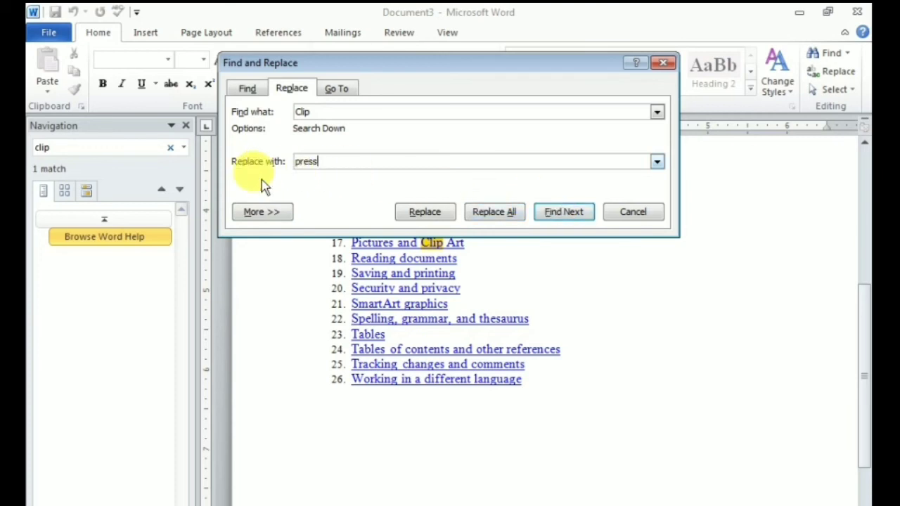
click(495, 211)
click(402, 359)
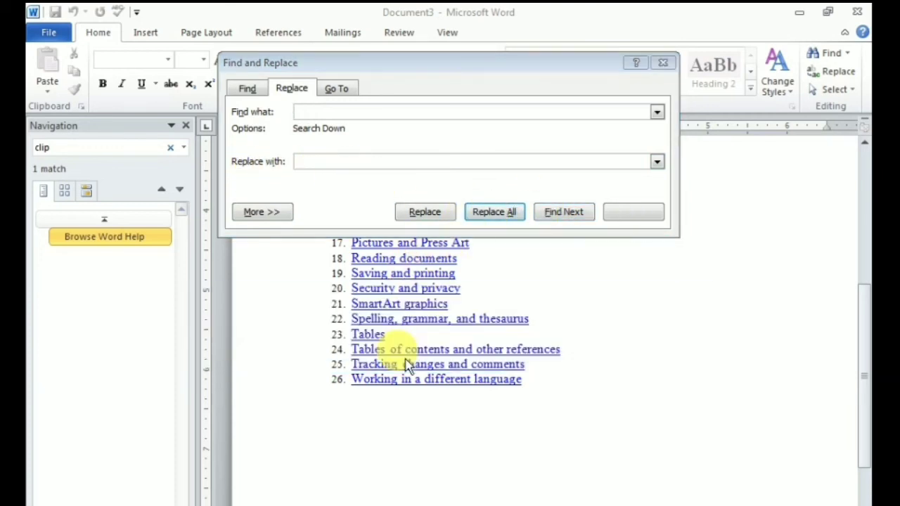
click(417, 358)
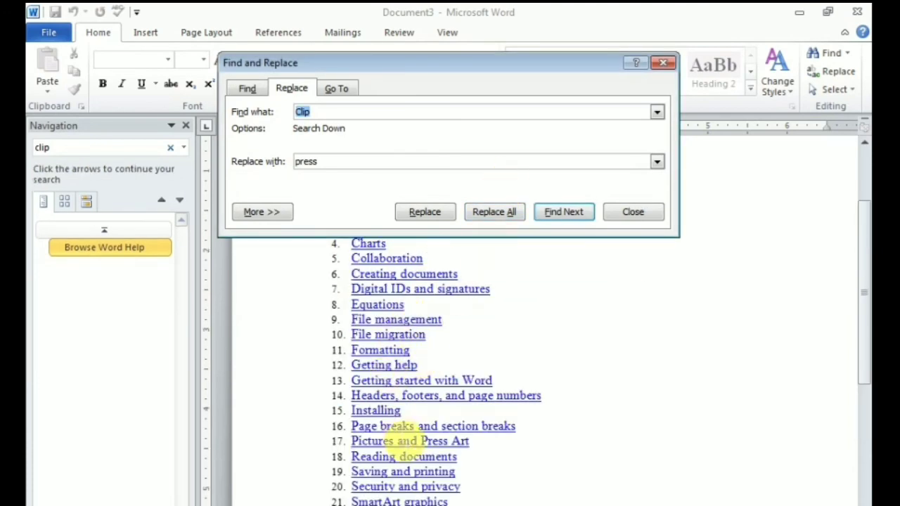
- Close the Find and Replace dialog and select the old search term in the Navigation pane
click(62, 148)
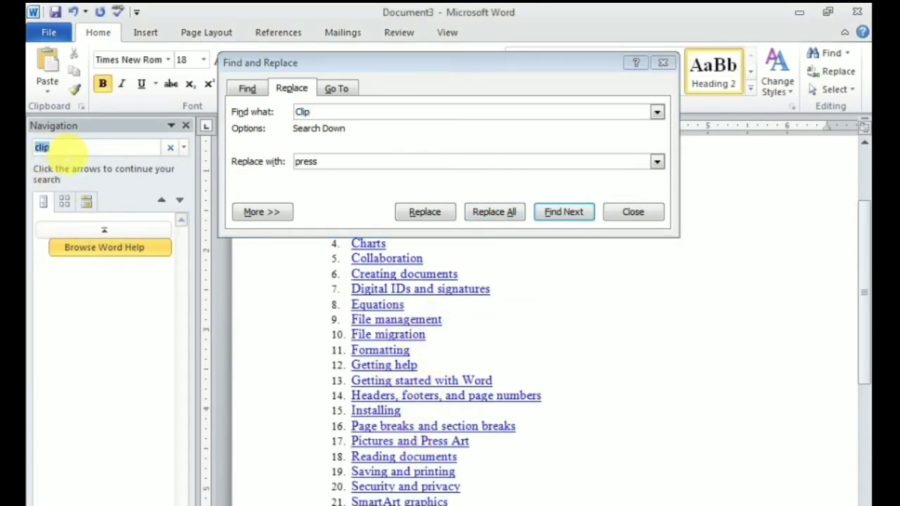
click(676, 76)
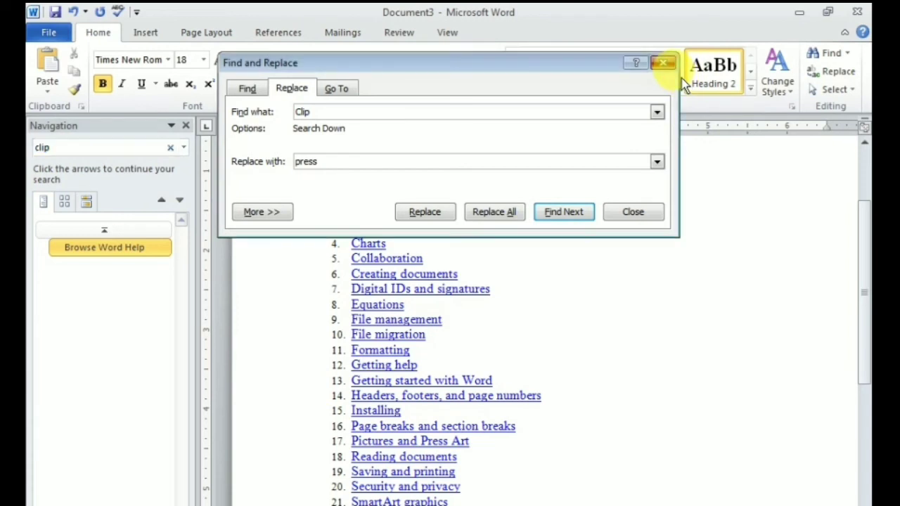
click(664, 65)
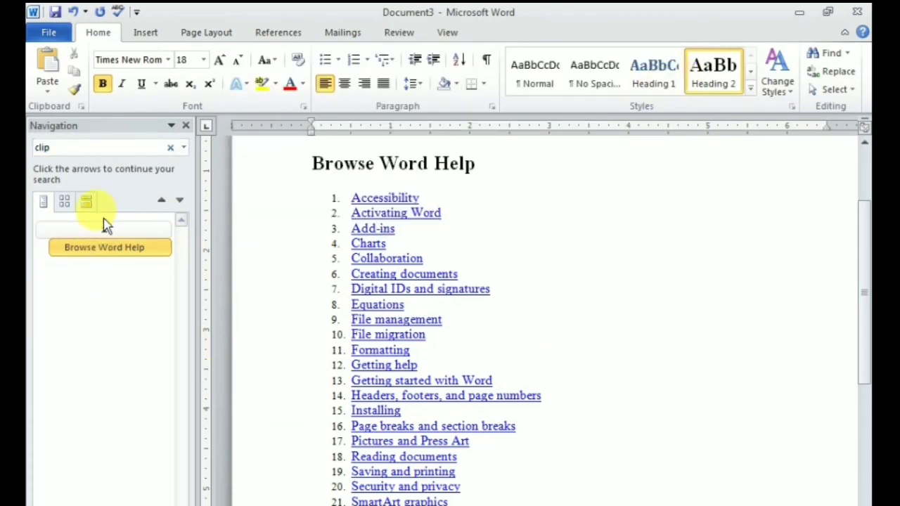
click(79, 147)
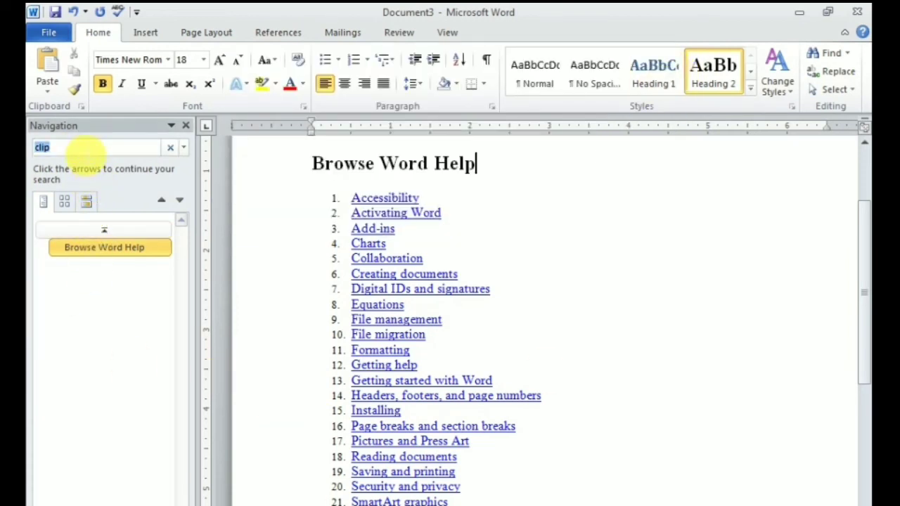
- Search for 'press', finding its match in item 17, then select the whole document
text(press)
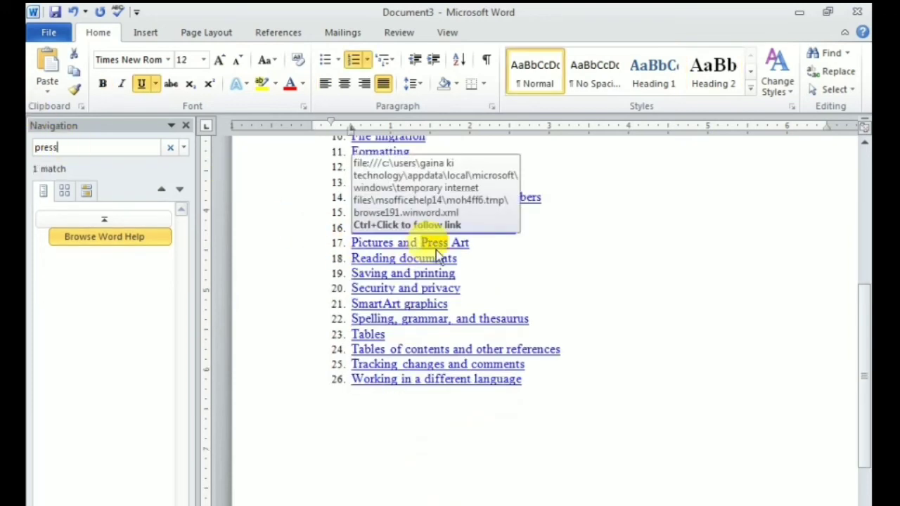
click(846, 79)
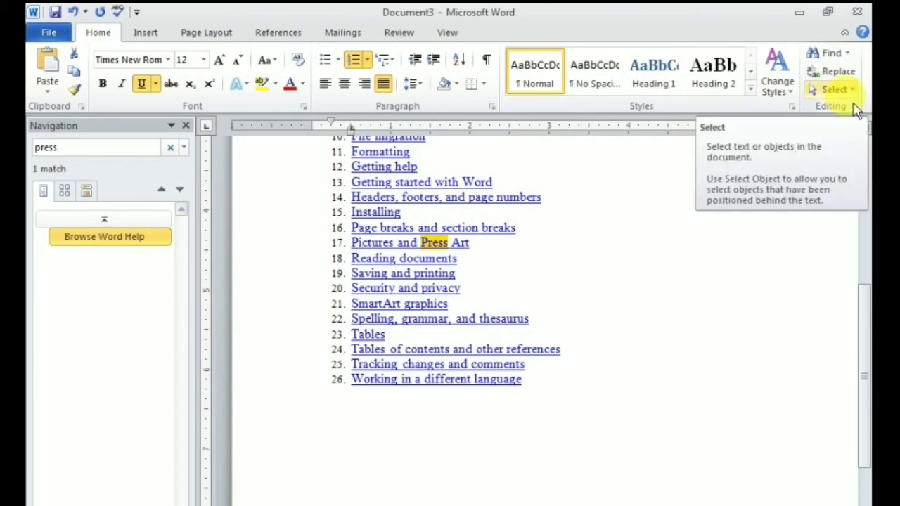
click(851, 92)
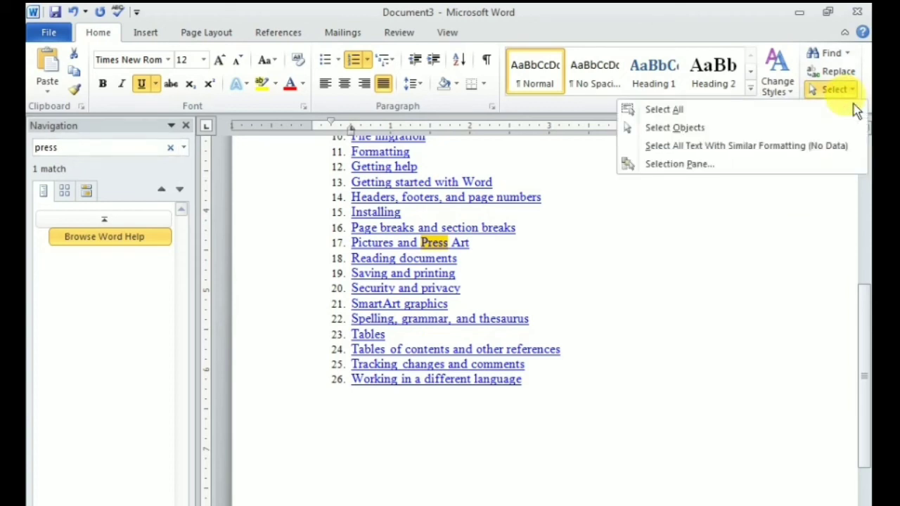
click(690, 116)
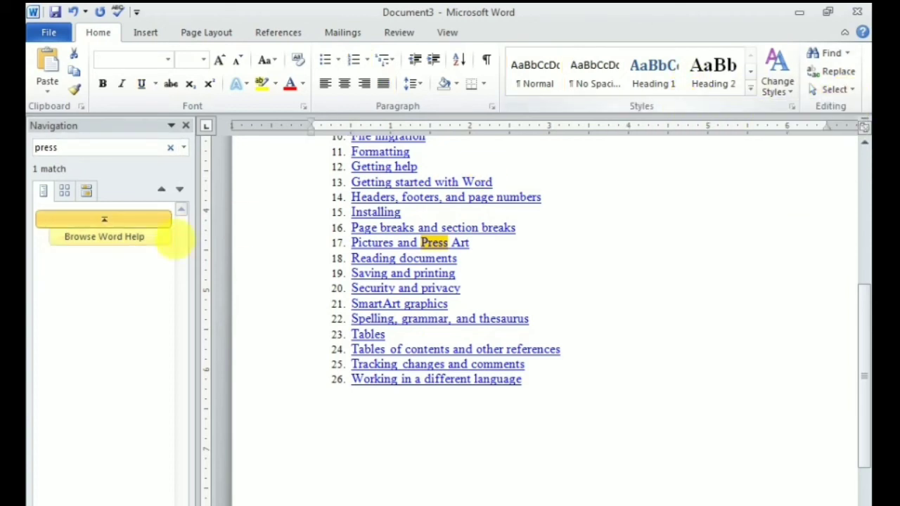
- Clear the selection and place the insertion point after the Charts item
scroll(488, 288, up, 5)
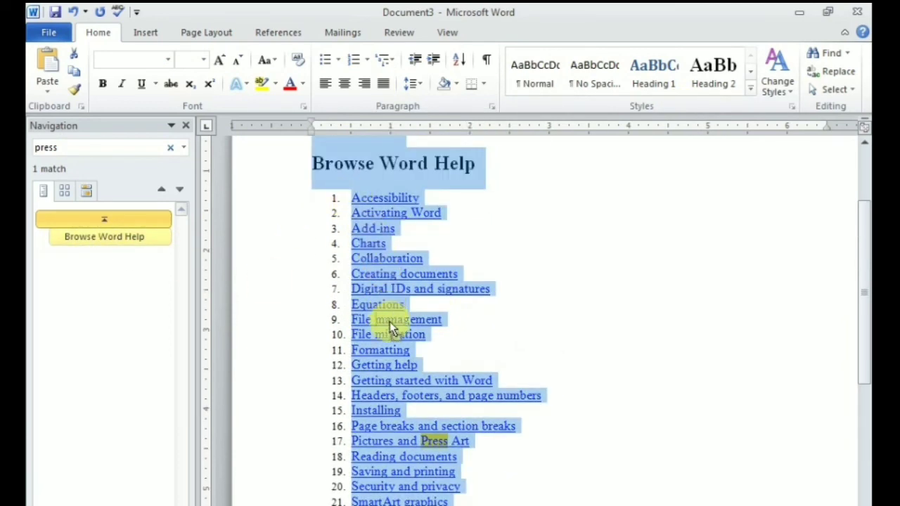
click(374, 334)
click(482, 246)
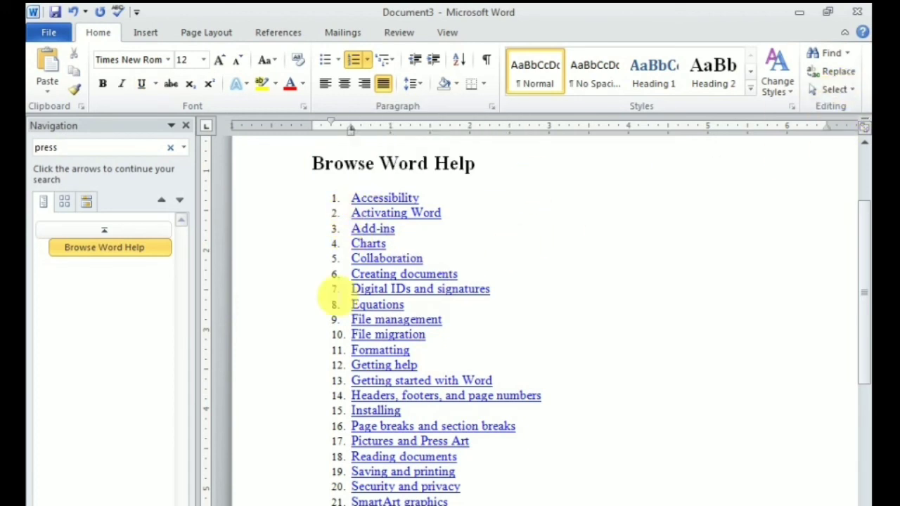
scroll(296, 226, up, 3)
click(145, 34)
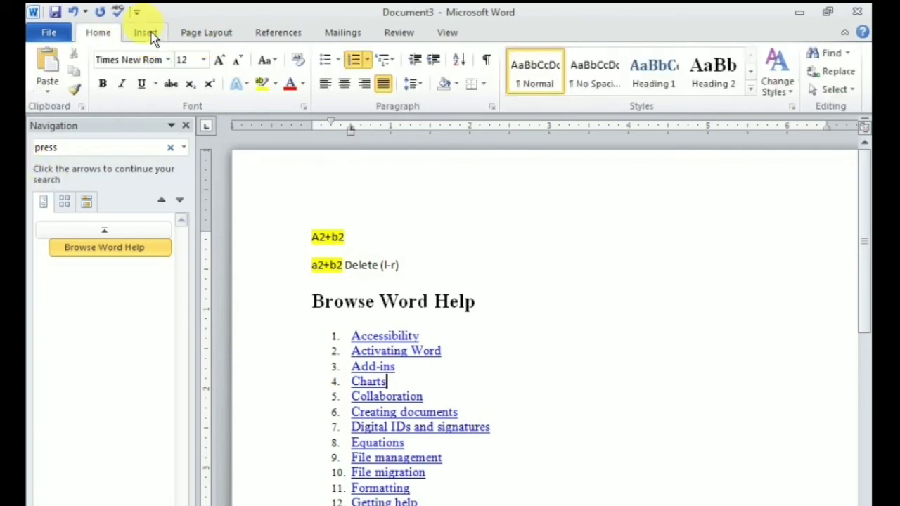
- Browse the cover page designs without choosing one, then insert a blank page after Charts
click(145, 34)
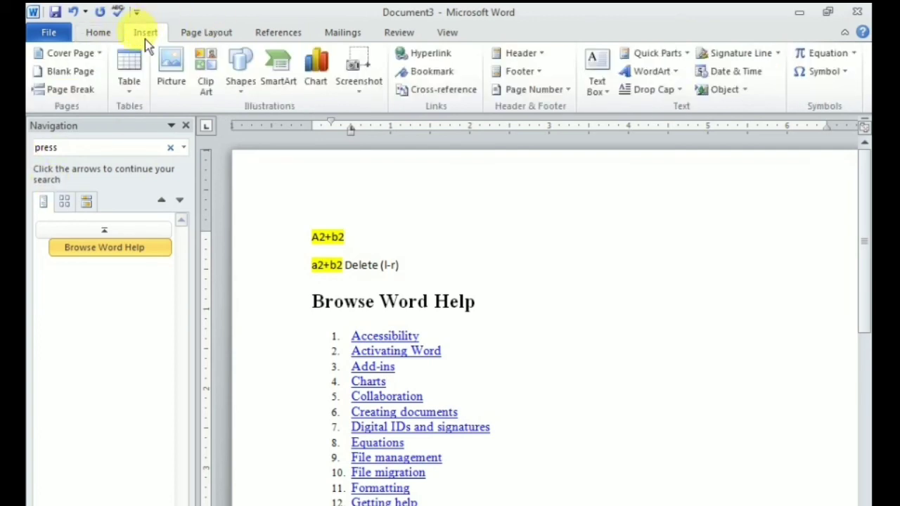
click(70, 53)
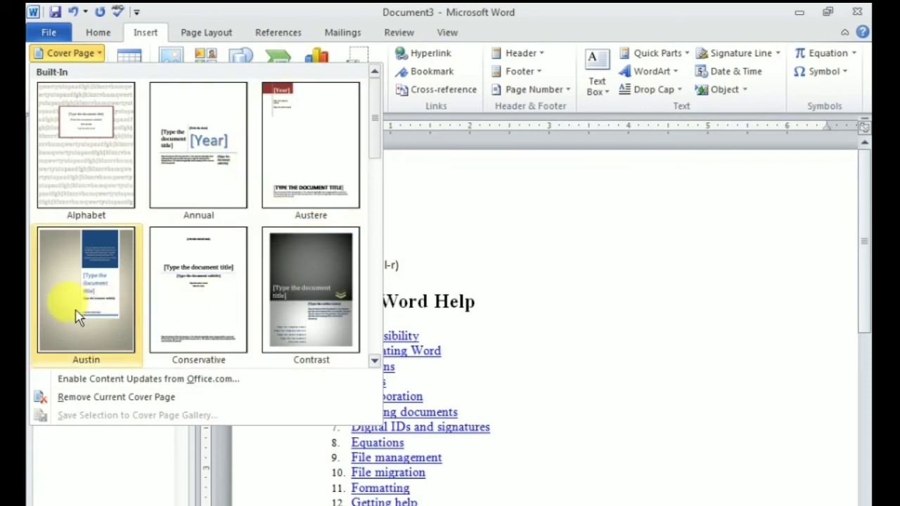
click(252, 452)
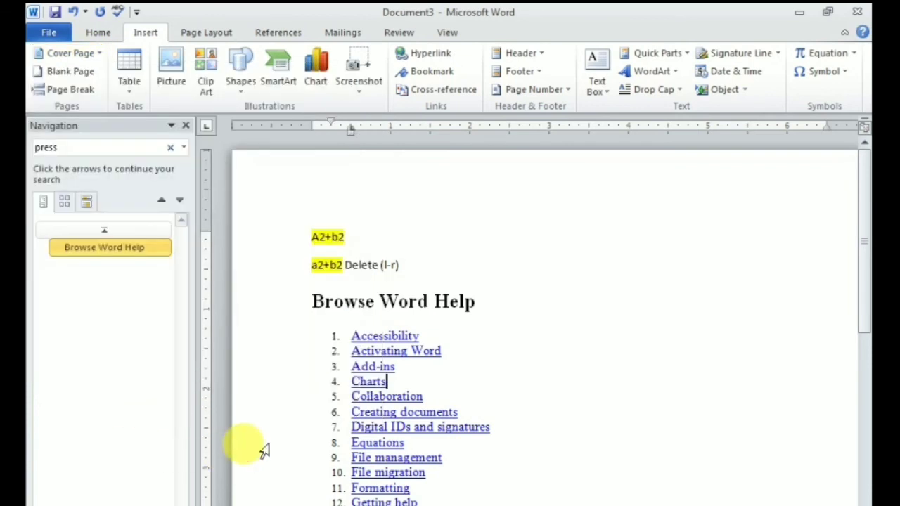
click(66, 79)
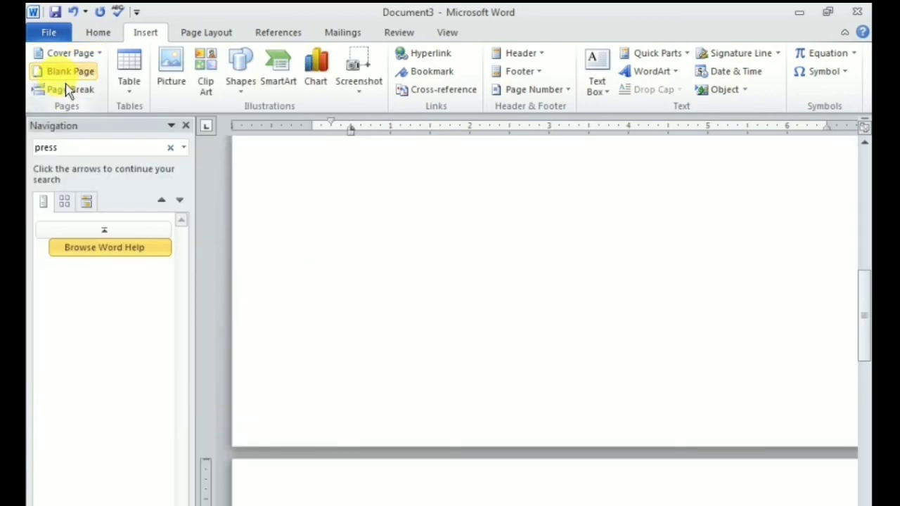
scroll(366, 325, down, 5)
scroll(375, 380, up, 10)
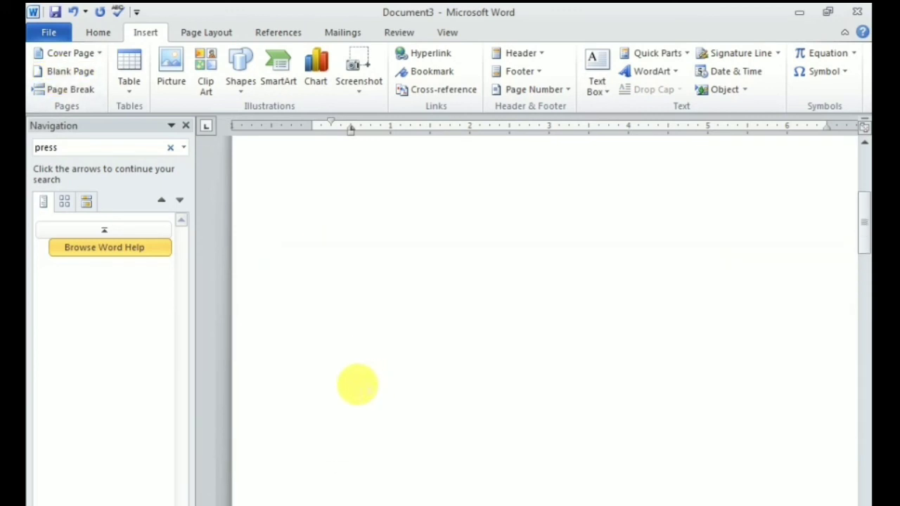
scroll(357, 384, up, 5)
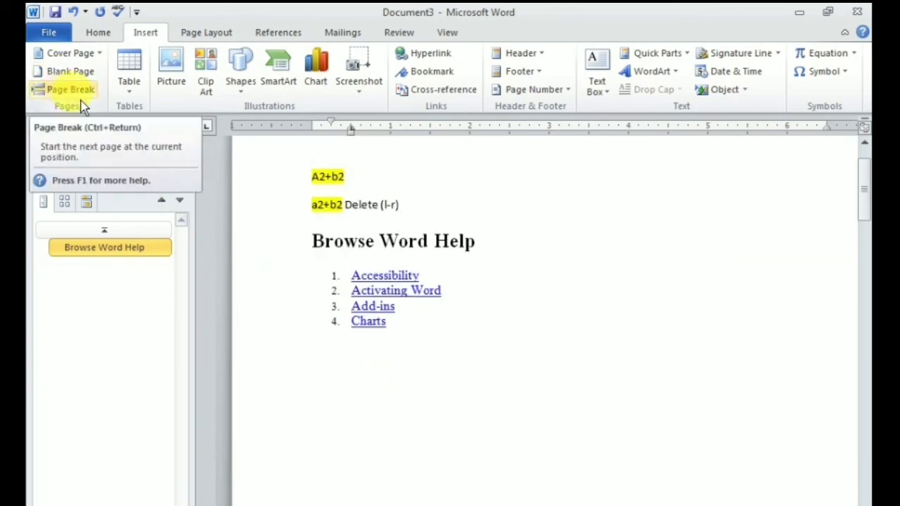
scroll(466, 349, up, 2)
scroll(364, 402, down, 4)
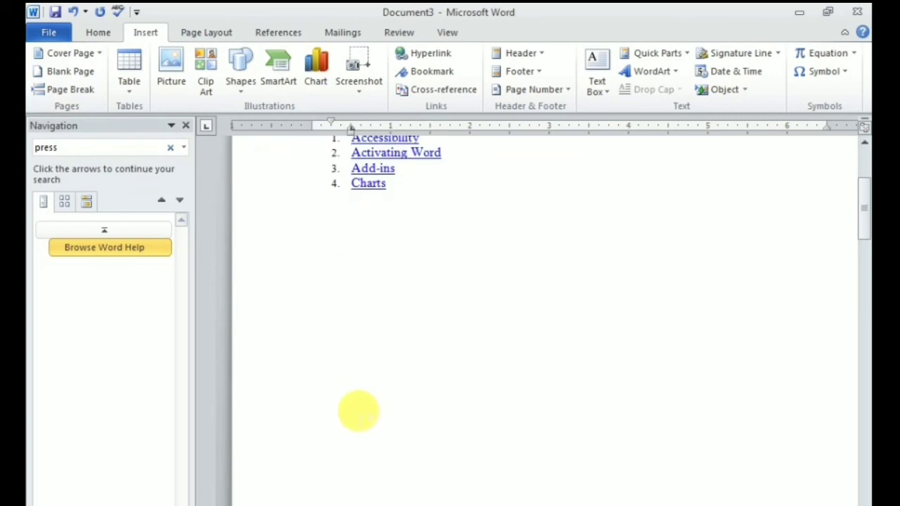
- Add a page break to start a new page and close the Navigation pane
click(81, 96)
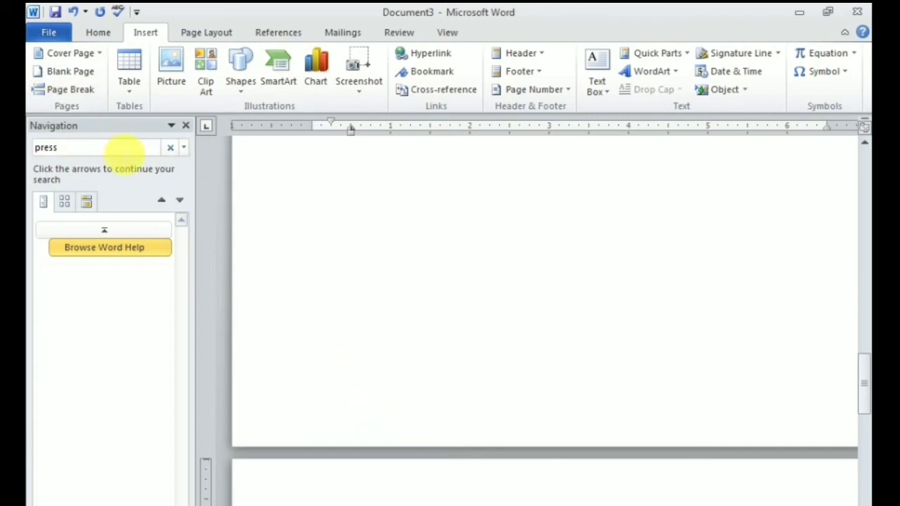
click(186, 125)
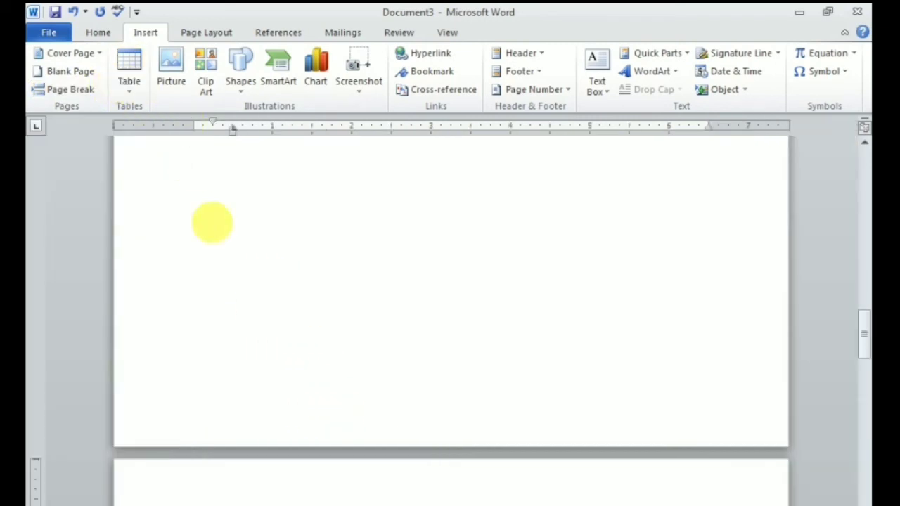
click(140, 105)
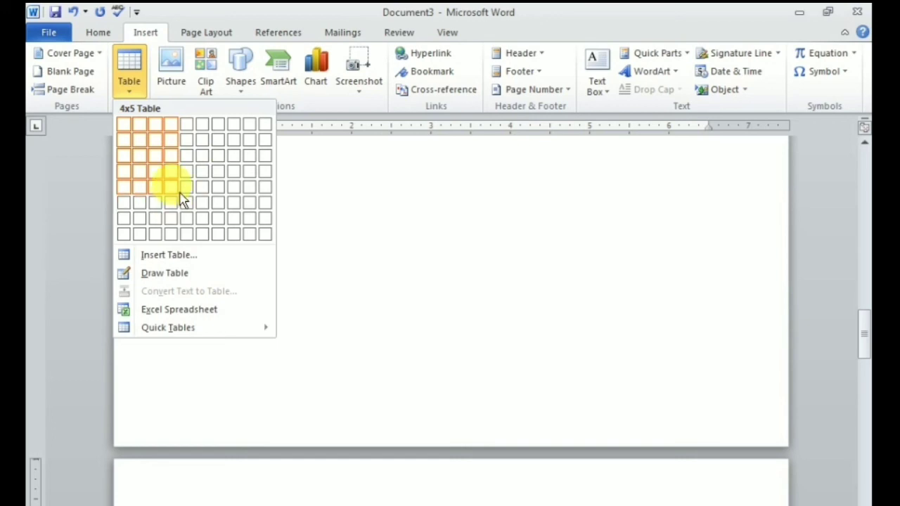
- Insert a 4×5 table on the new page, its cells numbered 5 to 24
click(182, 199)
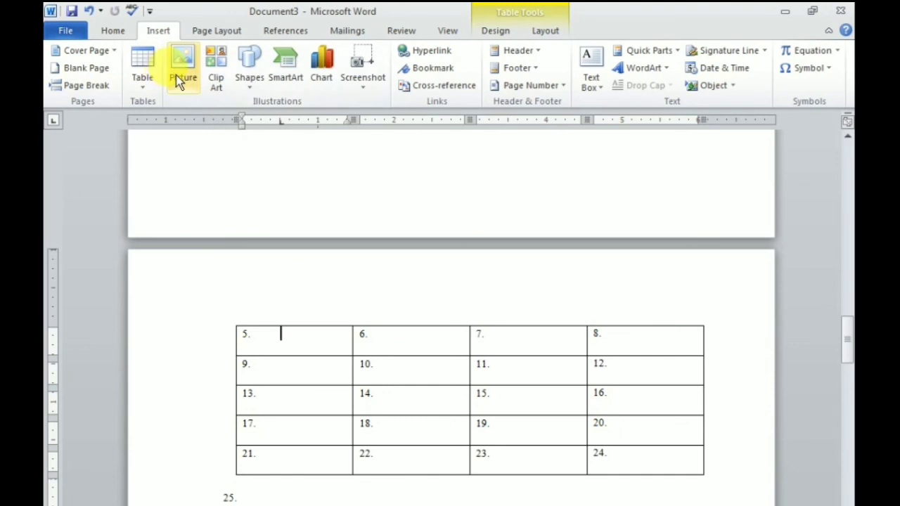
- Open the Insert Picture dialog at Sample Pictures and cancel without inserting a file
click(178, 76)
click(235, 213)
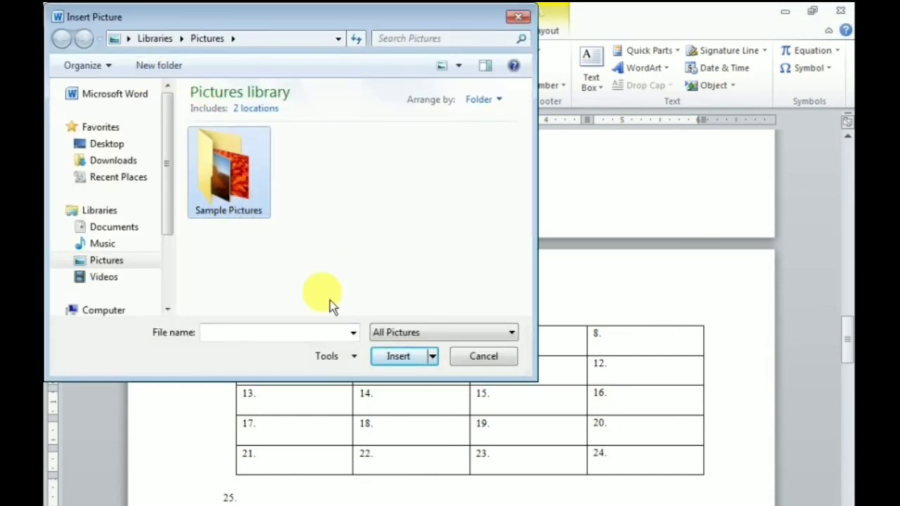
click(484, 357)
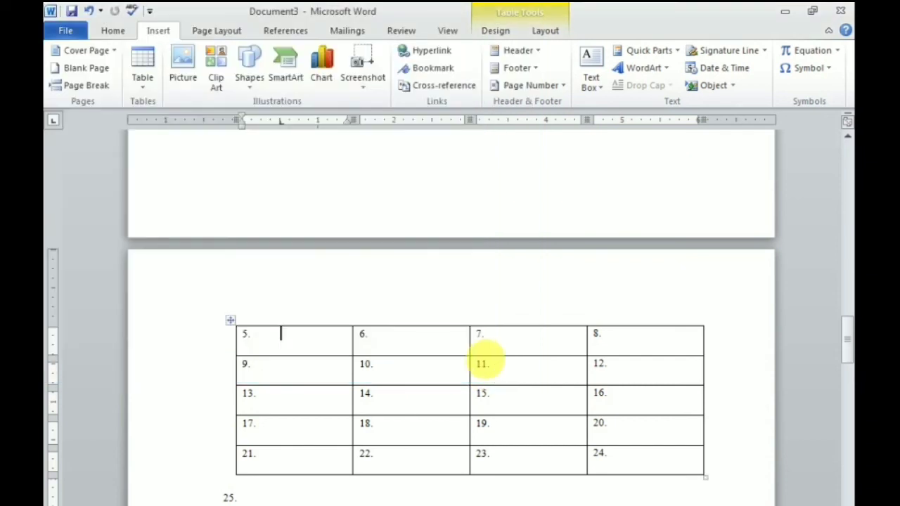
- Search Clip Art and insert the woman-at-computer image into the table's first cell
click(220, 80)
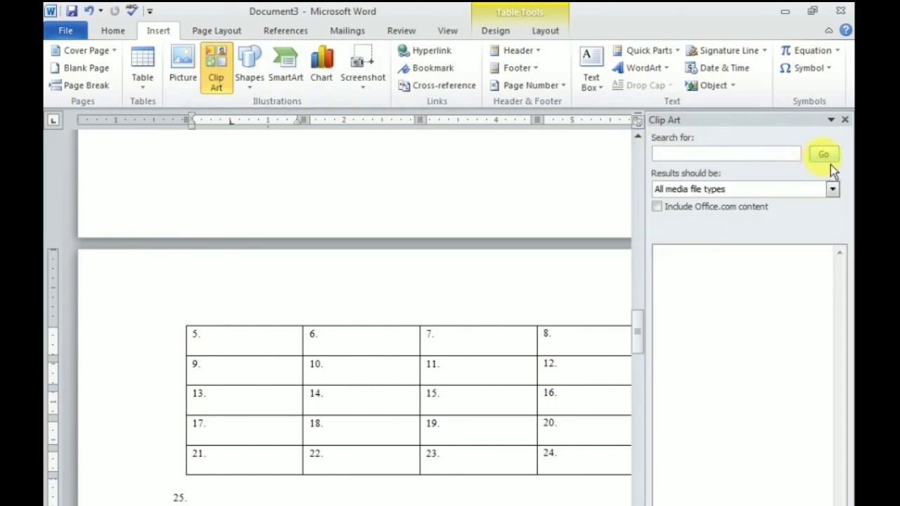
click(828, 161)
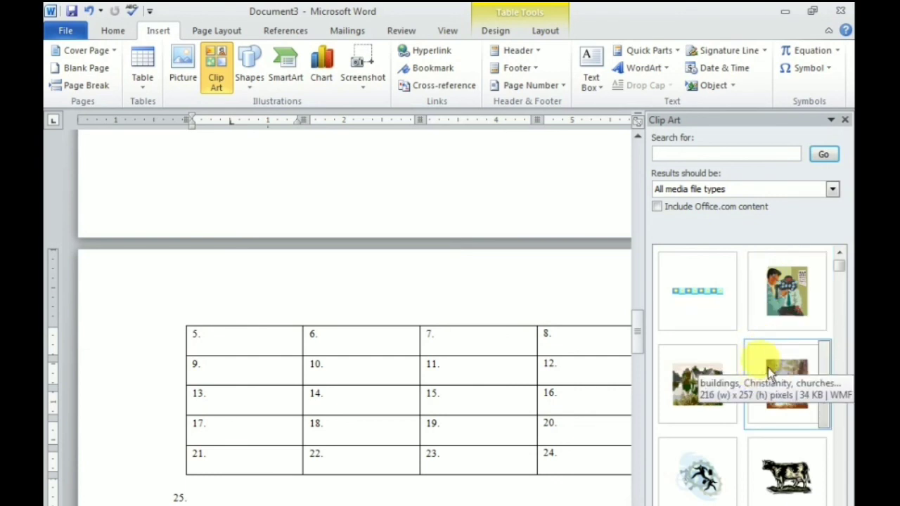
scroll(842, 502, down, 1)
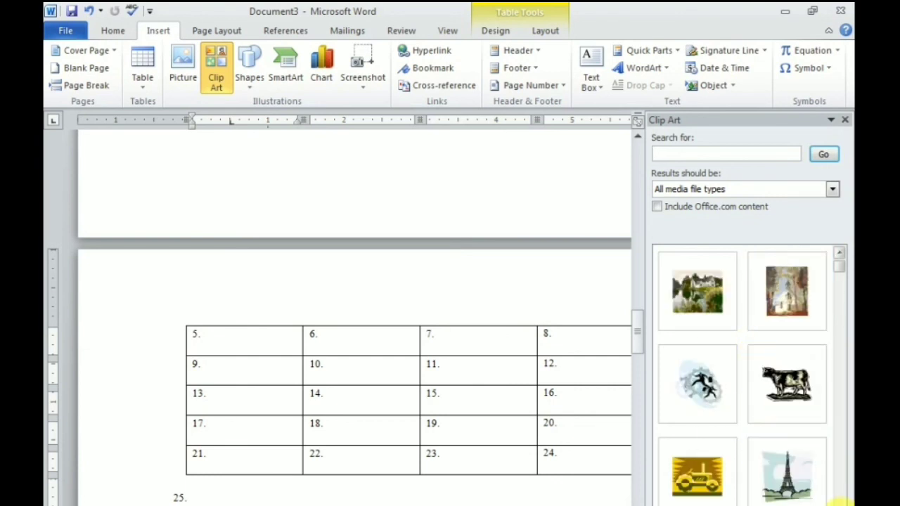
scroll(842, 502, down, 3)
scroll(843, 502, down, 2)
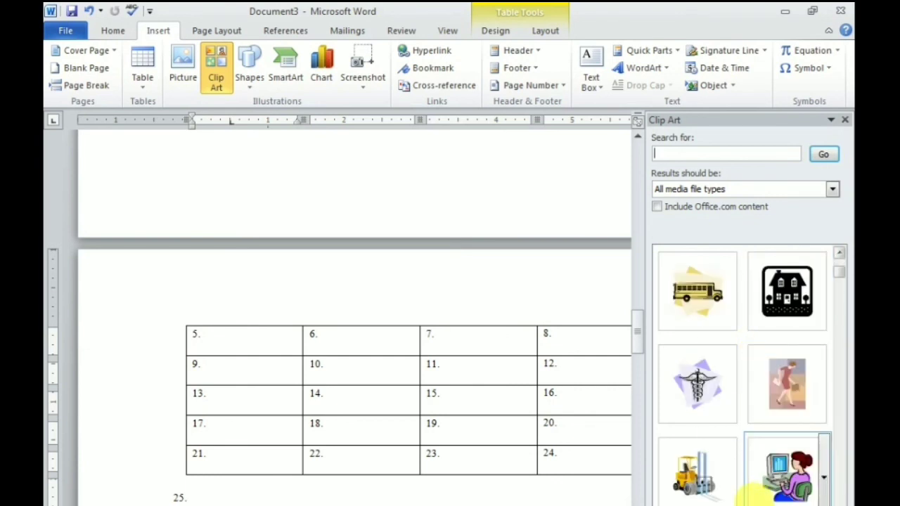
click(787, 478)
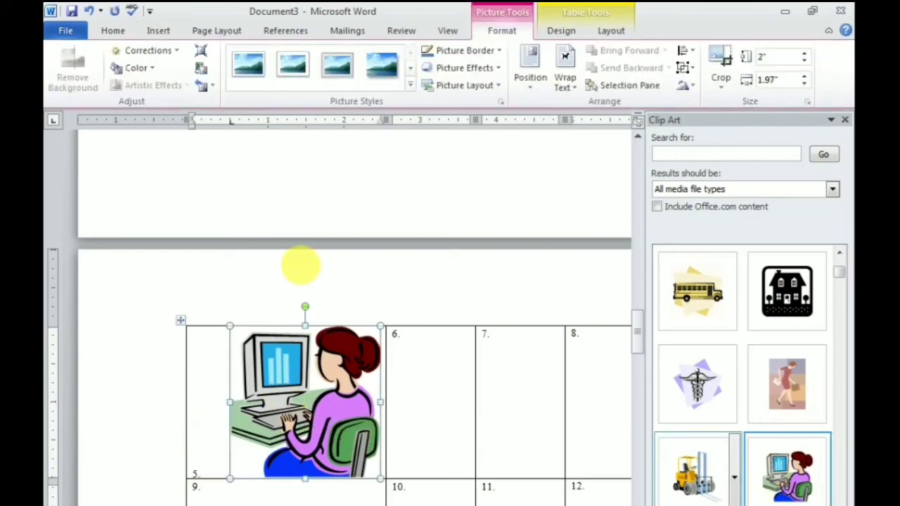
- Dismiss the Windows hard disk warning and return to the Insert commands
click(163, 31)
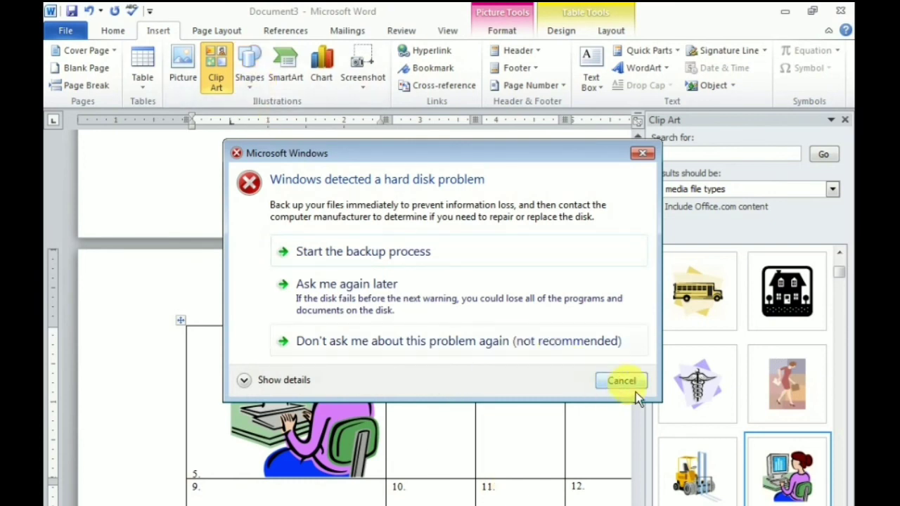
click(622, 381)
click(254, 83)
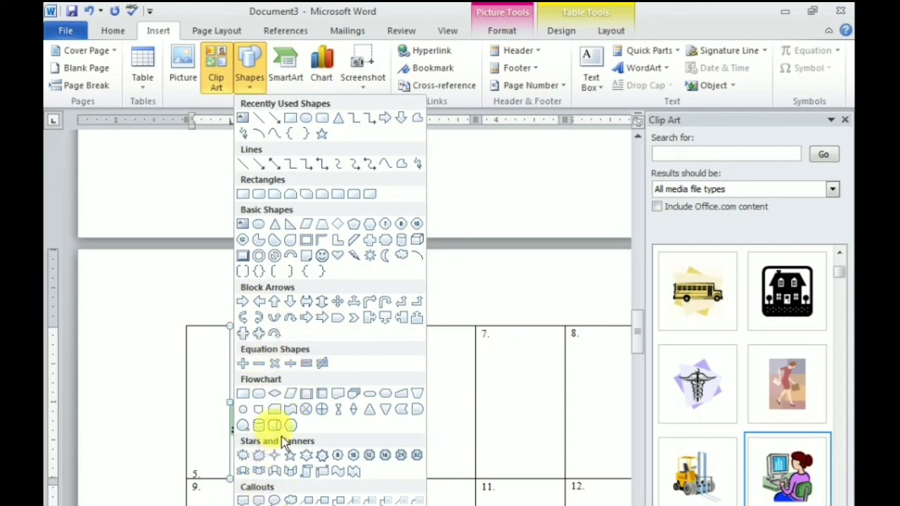
- Close the Shapes gallery, then scroll through the SmartArt graphics and close without inserting one
click(498, 180)
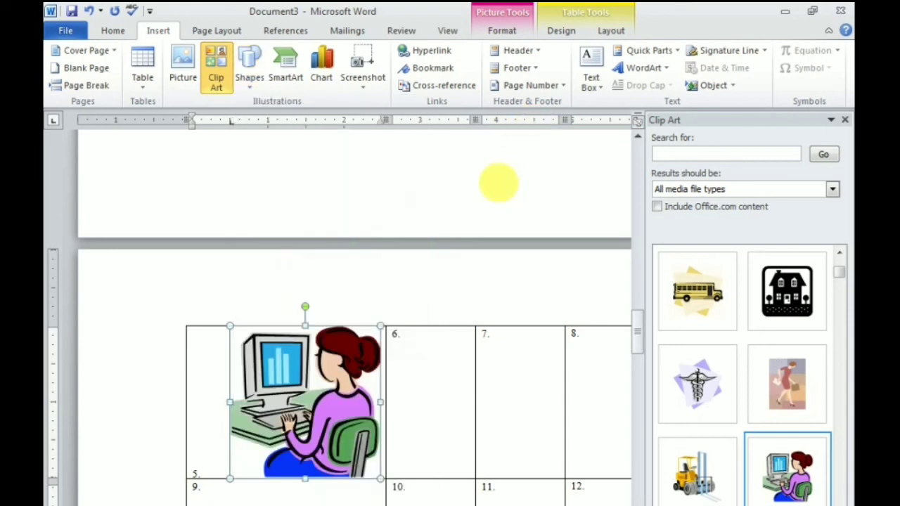
click(295, 78)
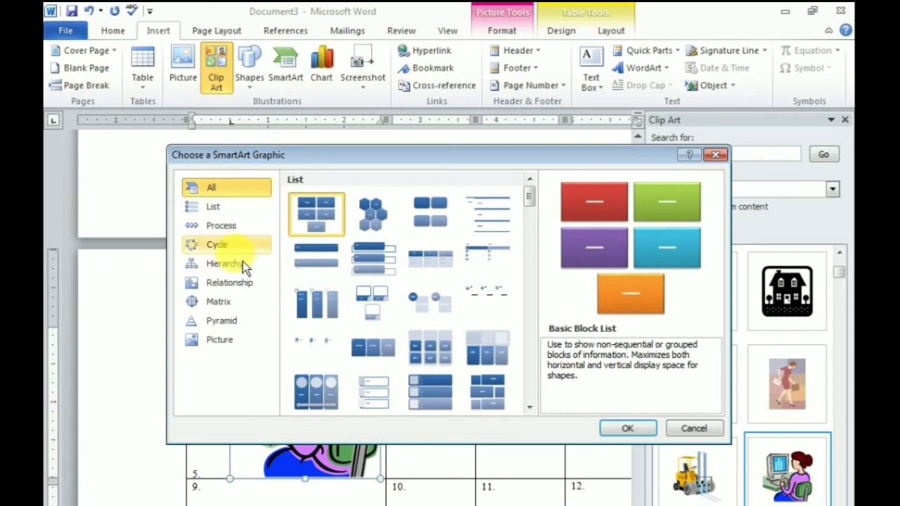
scroll(427, 281, down, 5)
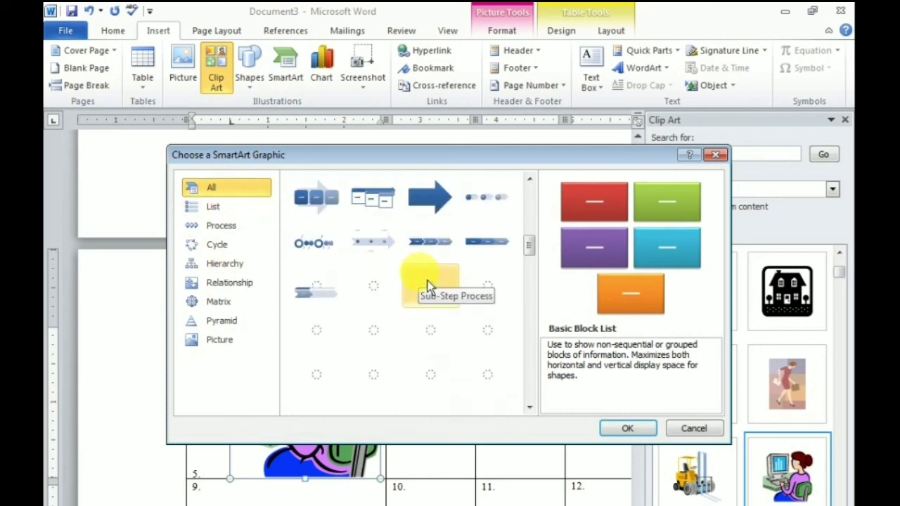
scroll(427, 281, down, 3)
scroll(424, 294, down, 5)
scroll(425, 293, down, 3)
scroll(415, 320, down, 3)
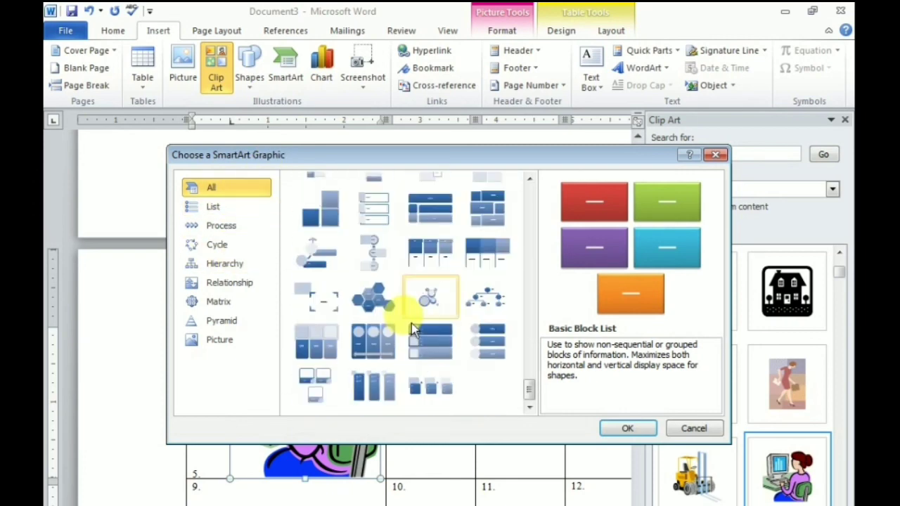
scroll(412, 331, up, 5)
scroll(411, 331, up, 5)
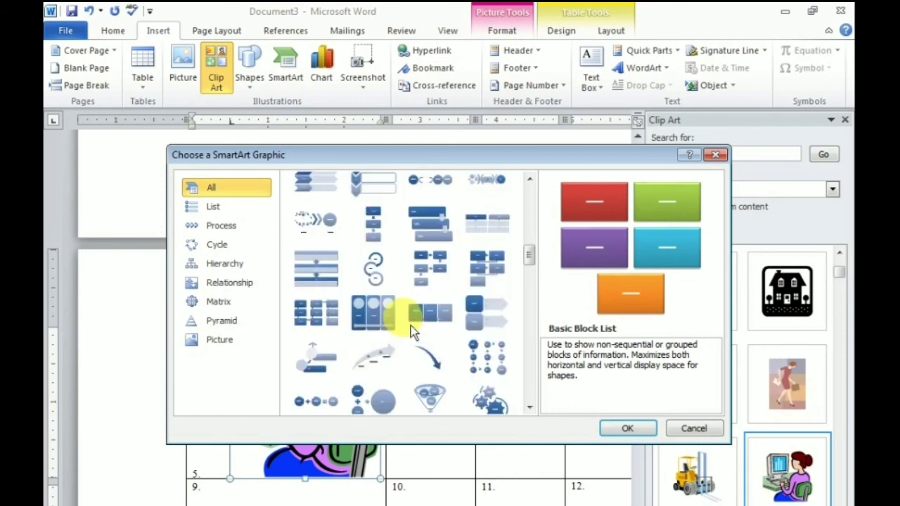
scroll(411, 330, up, 5)
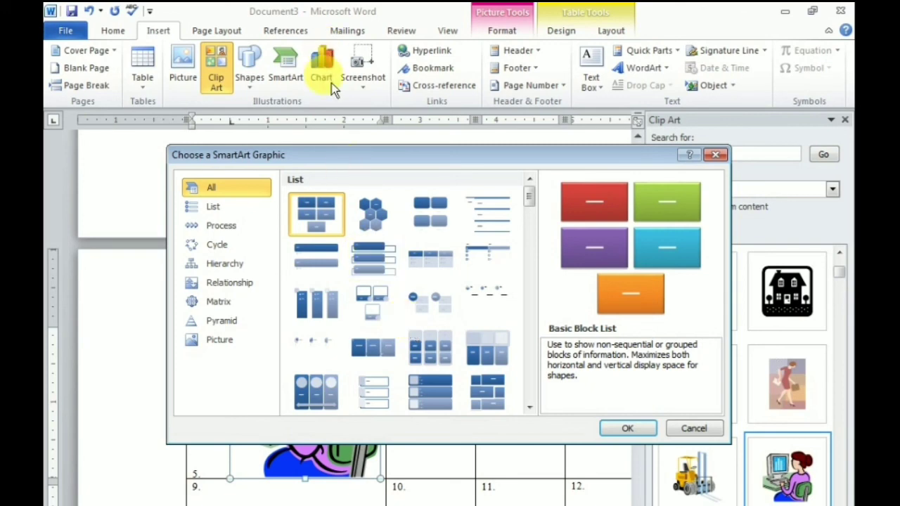
click(715, 155)
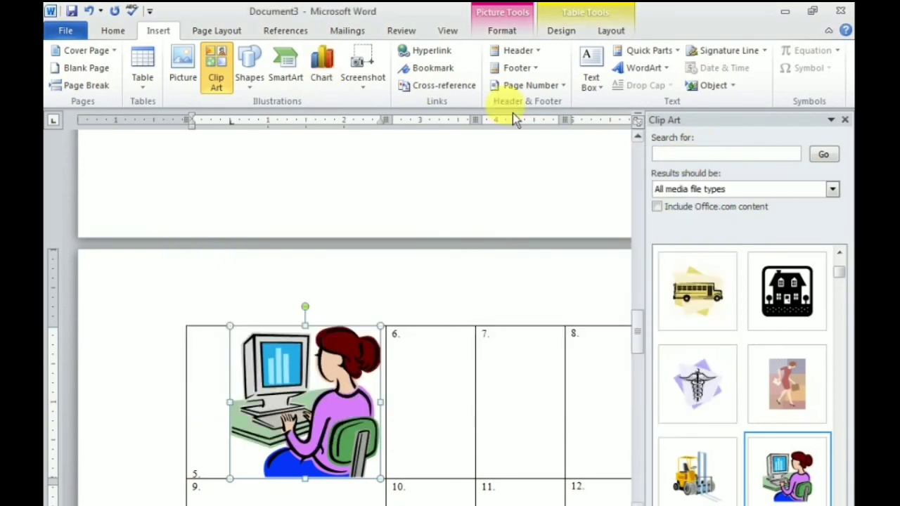
- Look through the chart types and close the dialog without inserting a chart
click(336, 98)
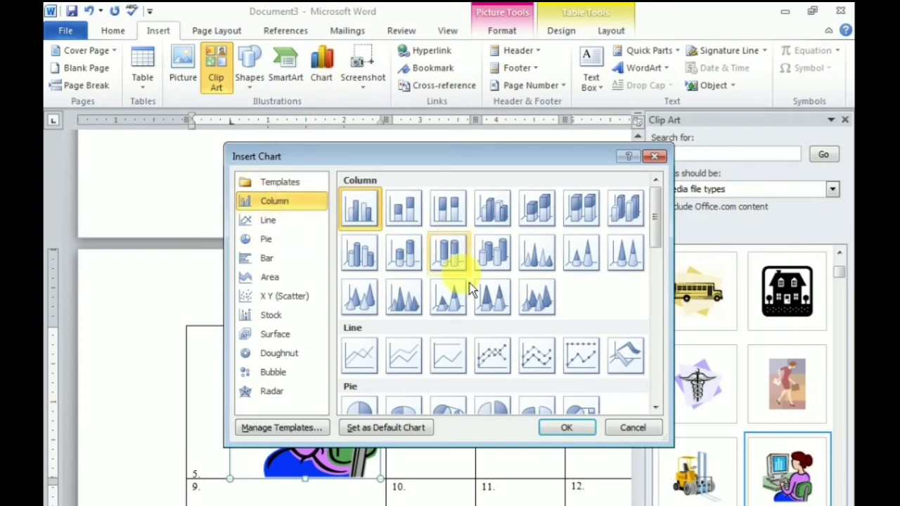
scroll(460, 320, down, 10)
scroll(466, 327, down, 2)
scroll(466, 330, up, 12)
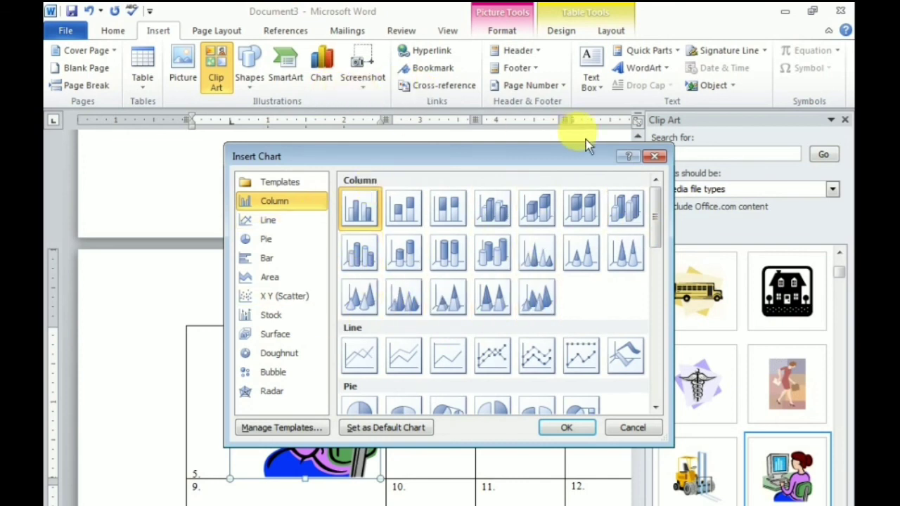
click(654, 156)
- Insert a screen clipping of a rectangular desktop region into the document
click(377, 99)
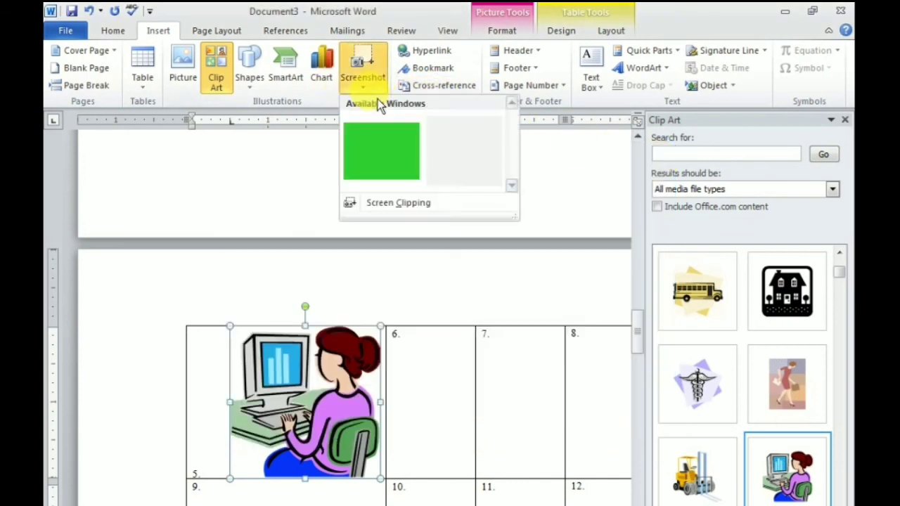
click(390, 214)
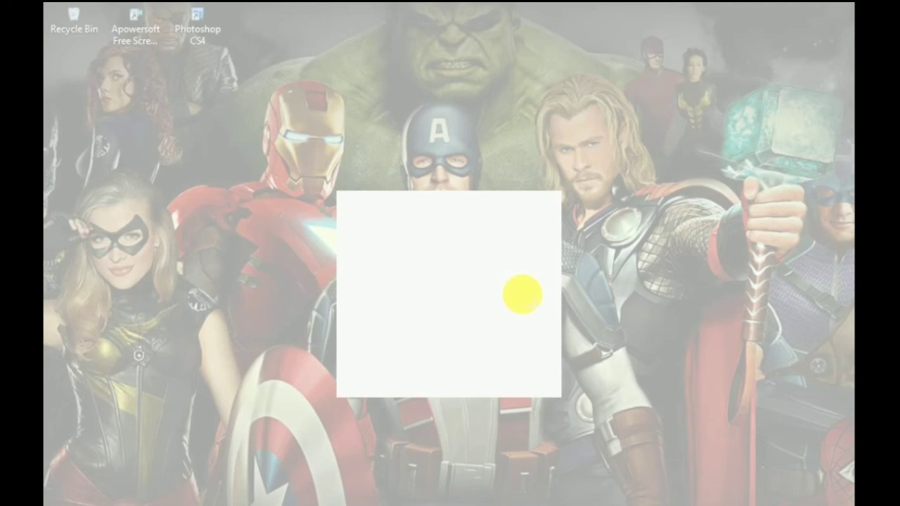
mouse_move(312, 143)
mouse_down()
mouse_move(609, 376)
mouse_move(611, 429)
mouse_up()
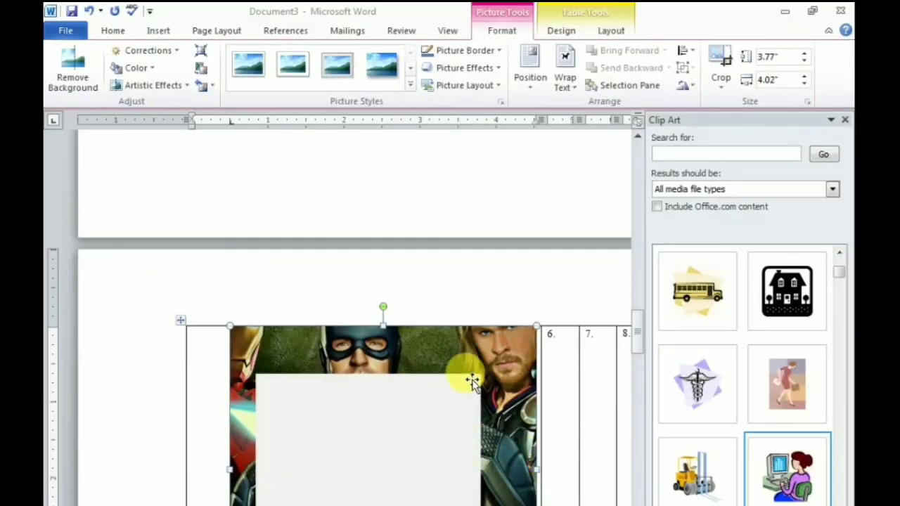
scroll(472, 381, down, 5)
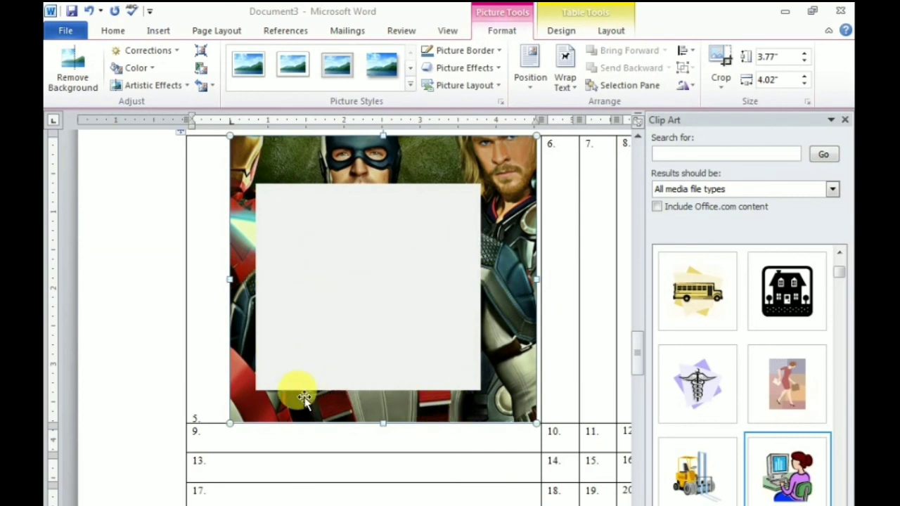
- Close the Clip Art pane and undo the table and screenshot insertions
click(160, 30)
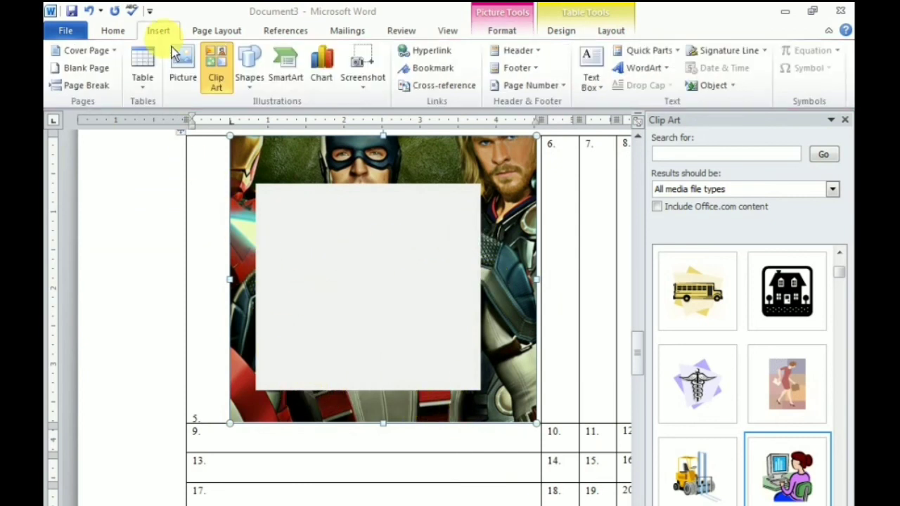
scroll(402, 176, down, 4)
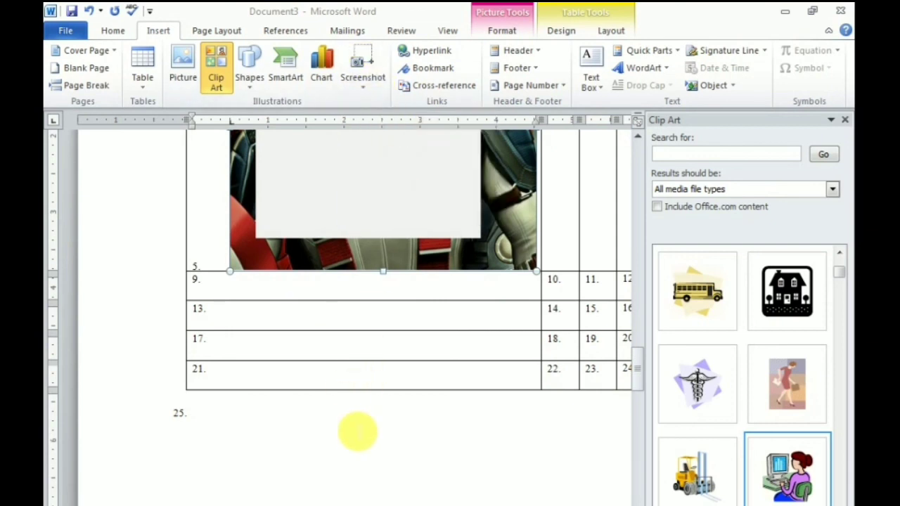
scroll(365, 429, up, 6)
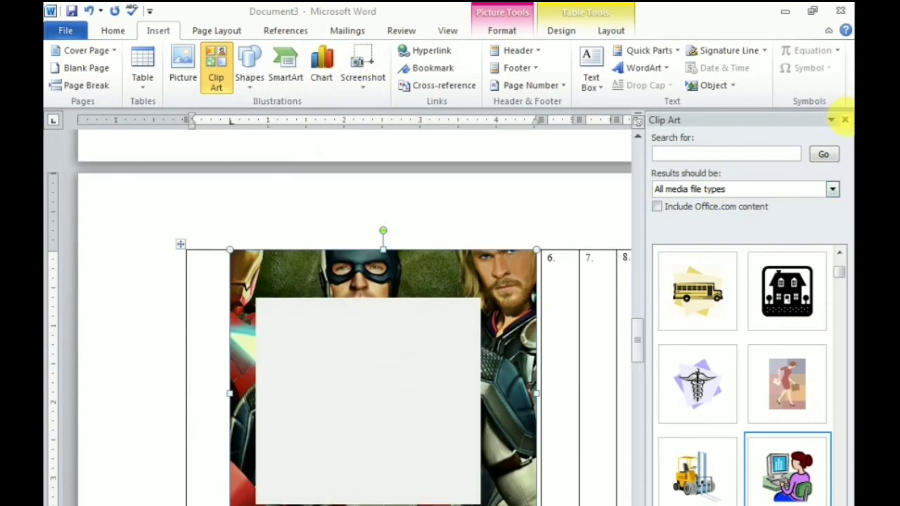
click(844, 120)
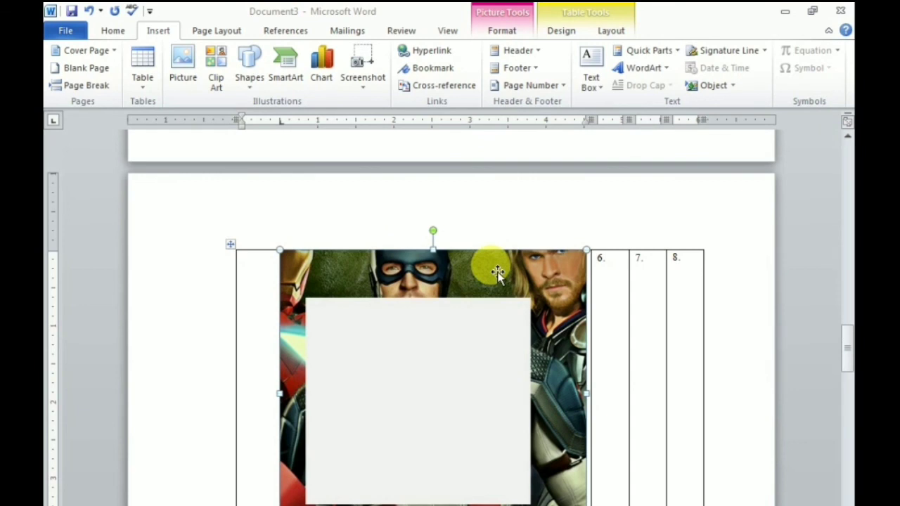
key(ctrl+z)
key(ctrl+z)
key(ctrl+z)
key(ctrl+z)
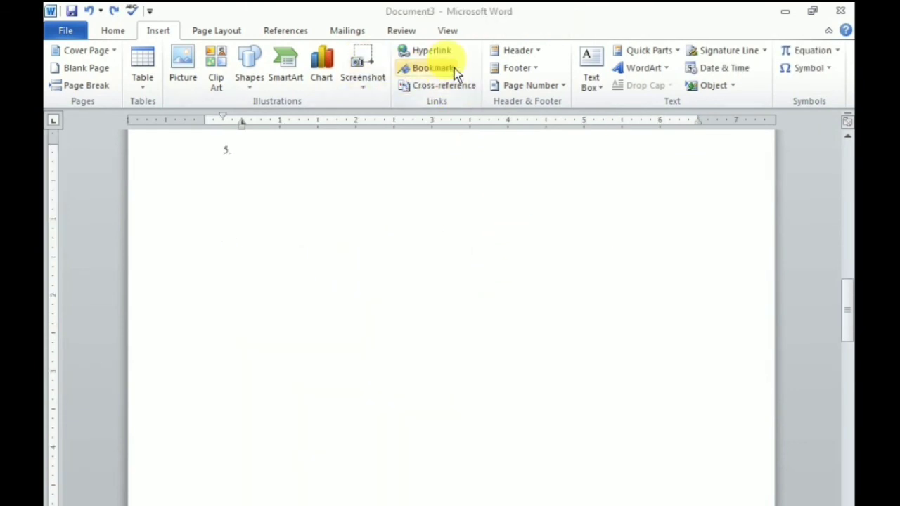
- Open the Insert Hyperlink dialog twice, cancelling each time without adding a link
scroll(454, 68, up, 1)
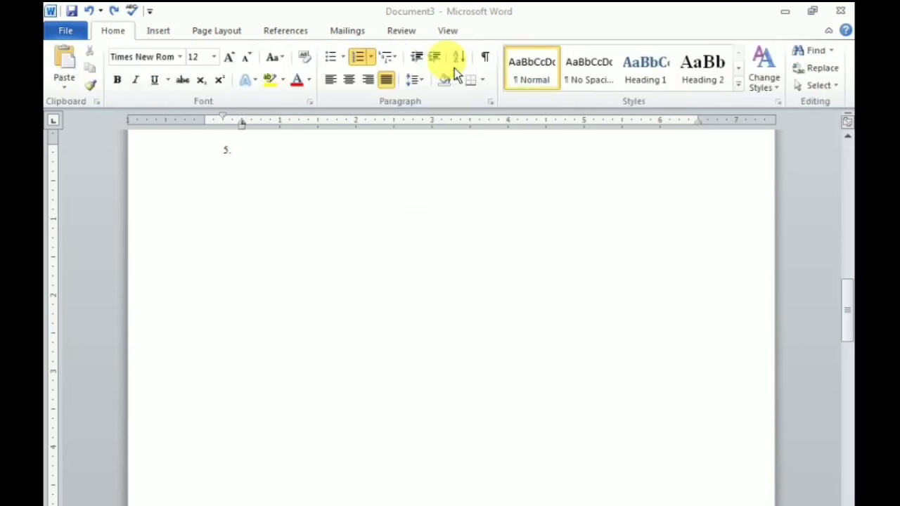
click(160, 32)
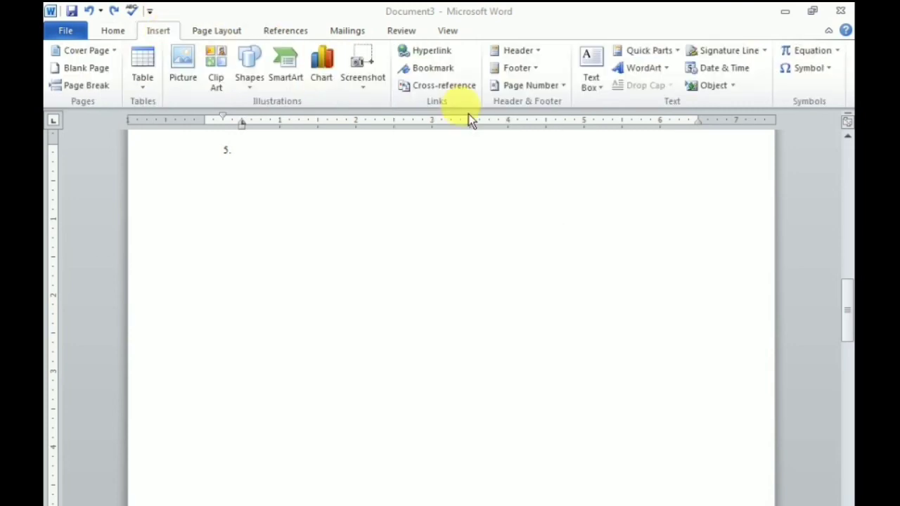
click(449, 57)
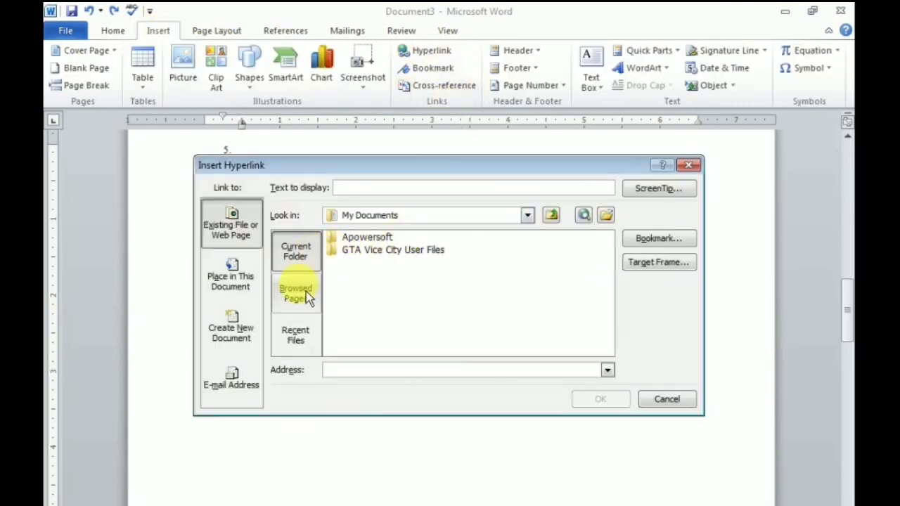
click(688, 165)
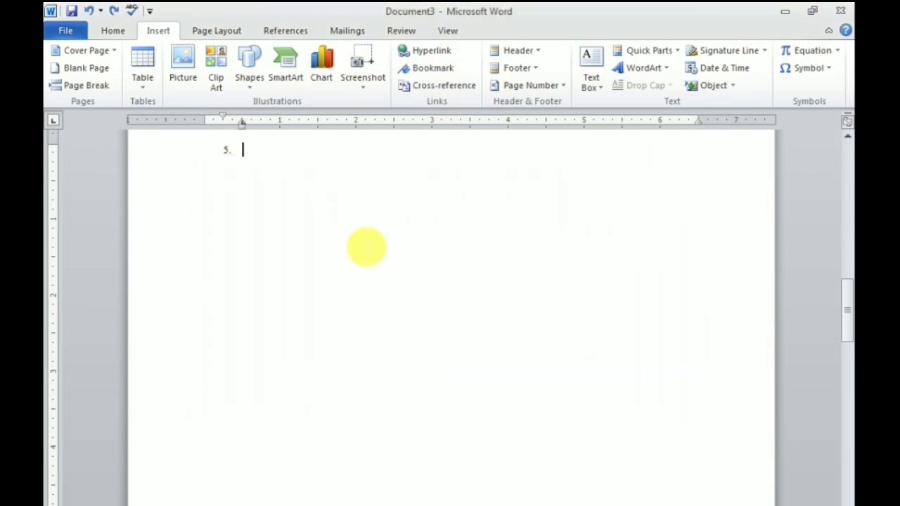
scroll(366, 246, up, 10)
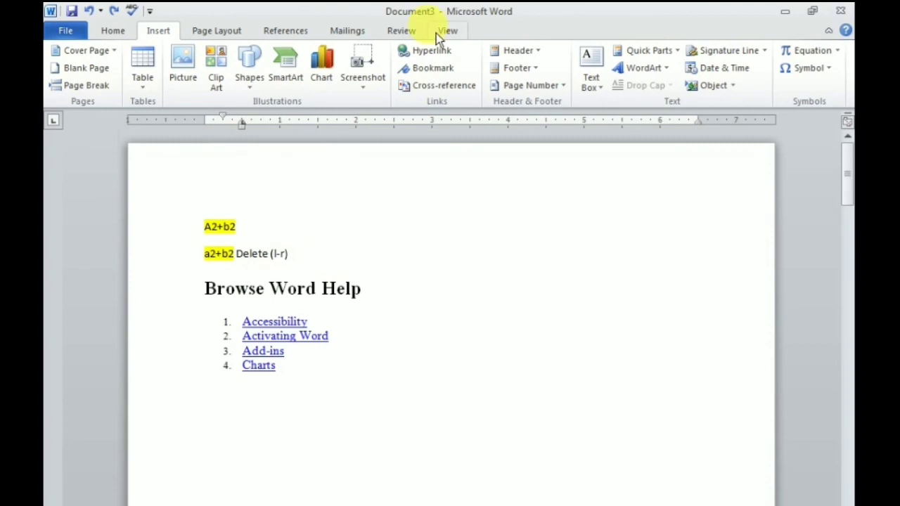
click(443, 56)
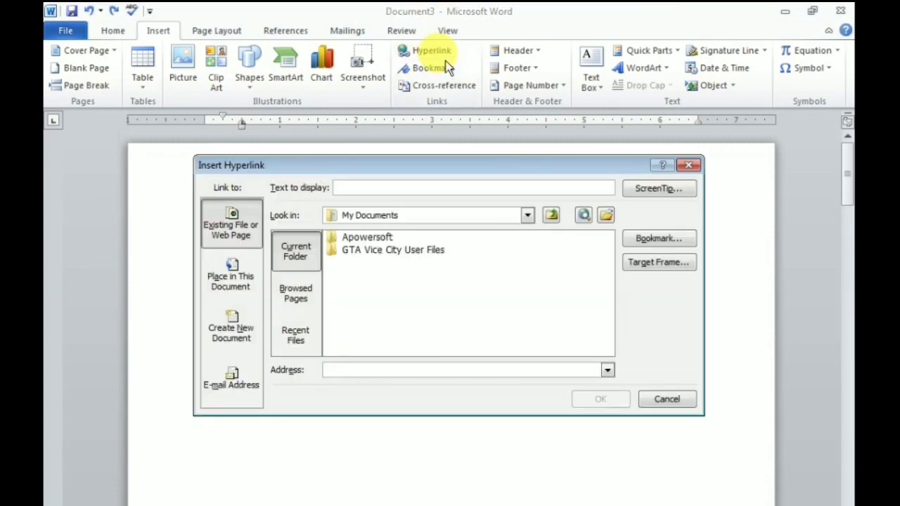
click(689, 165)
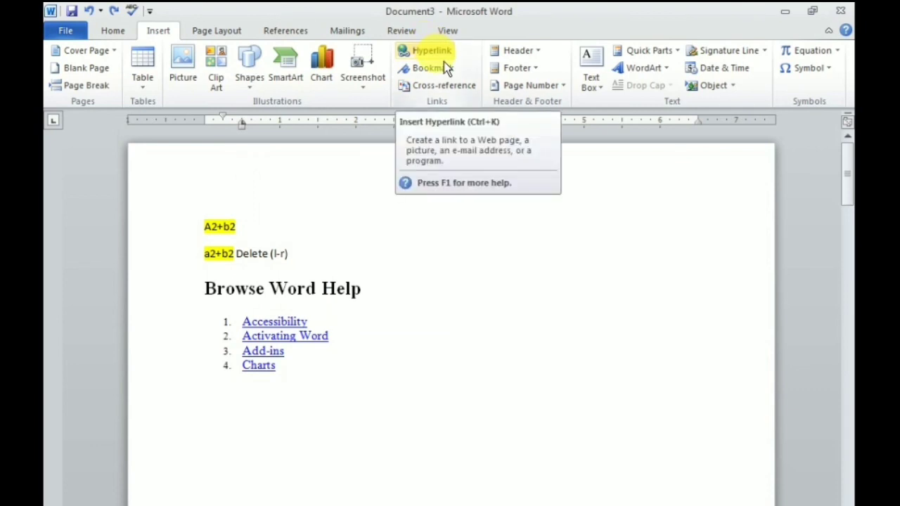
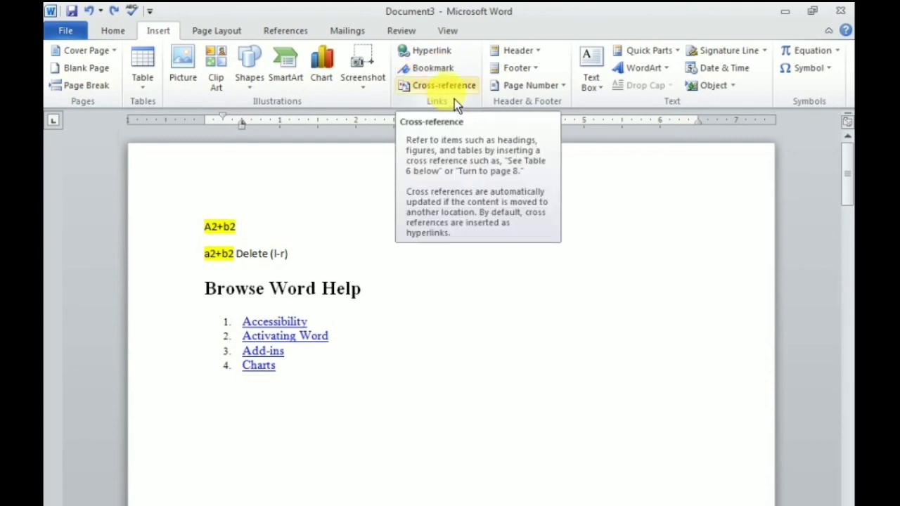
- View the Cross-reference dialog without inserting anything, then show the built-in header designs gallery
click(454, 99)
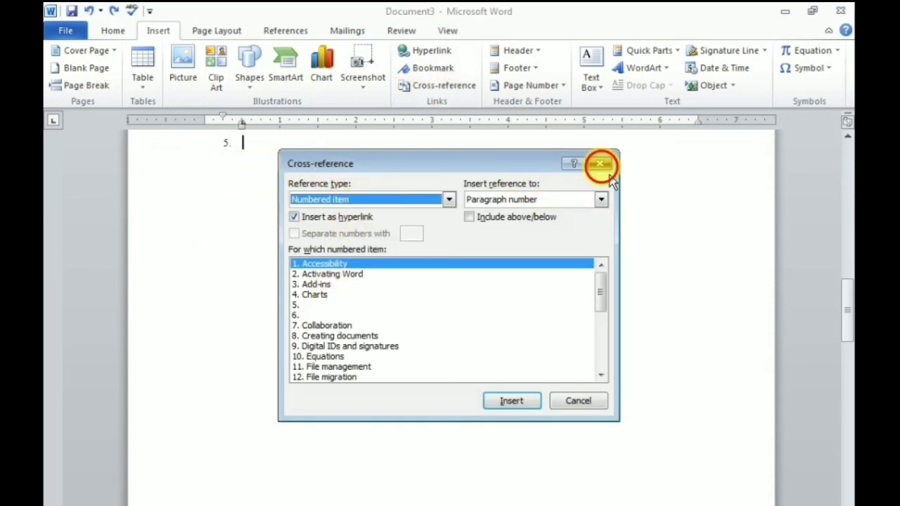
click(599, 163)
click(535, 50)
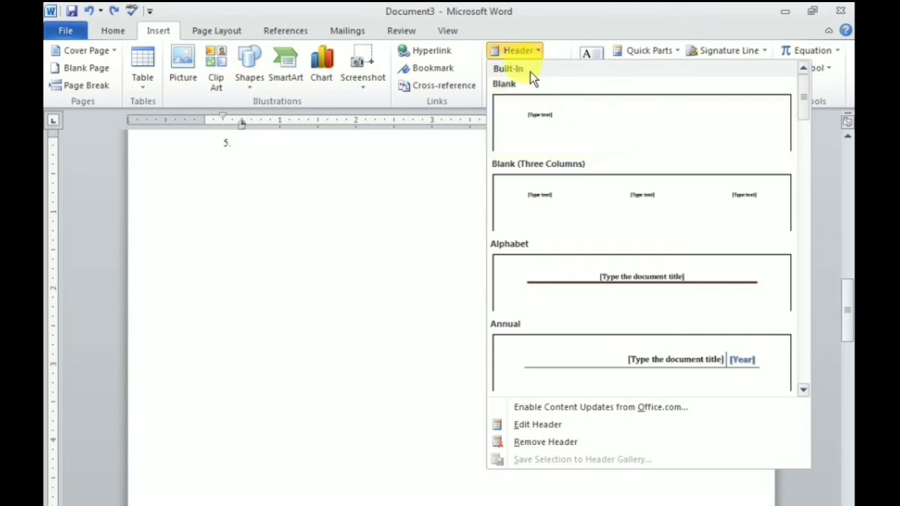
- Dismiss the header gallery and preview the built-in footer designs without adding a footer
click(397, 304)
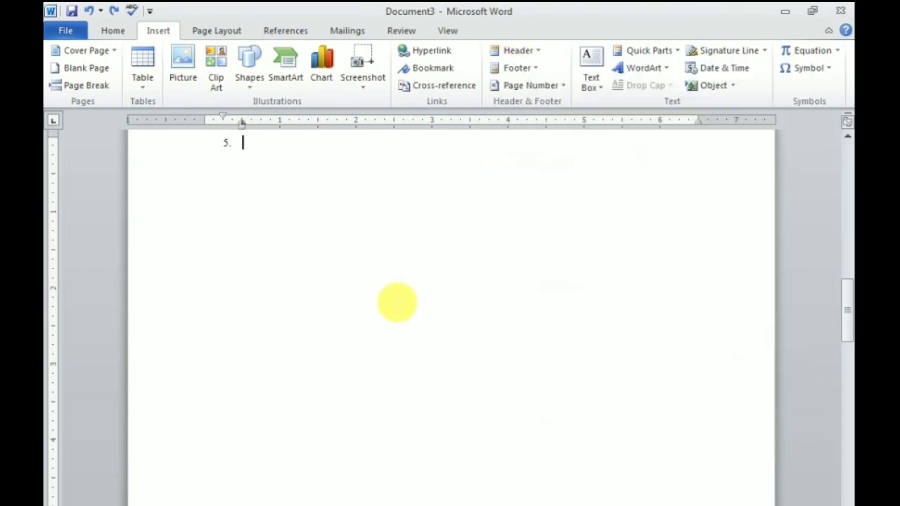
click(526, 73)
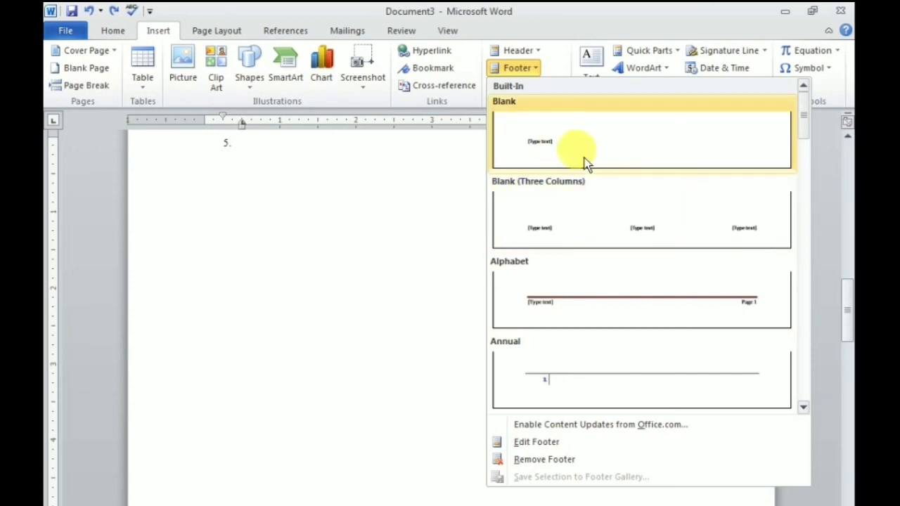
click(412, 194)
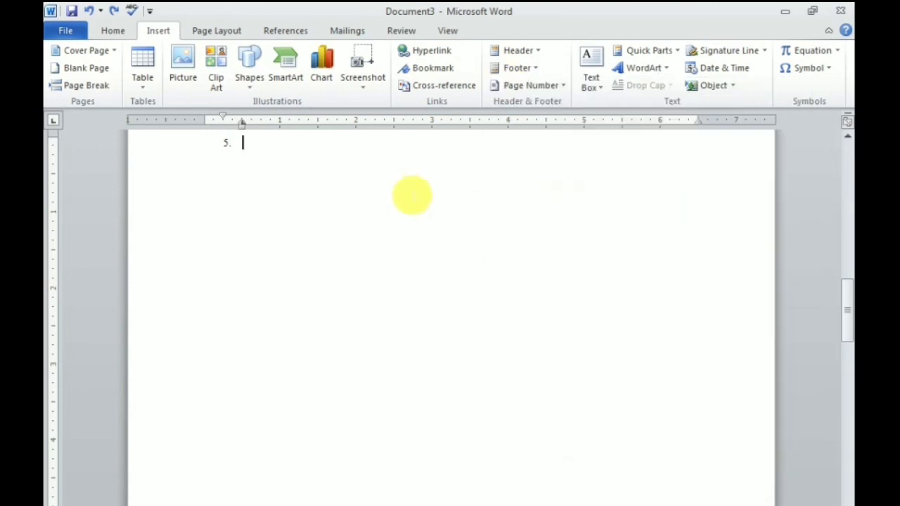
- Browse the Page Number placement submenus without inserting, then show the built-in text box designs
click(575, 96)
mouse_move(574, 111)
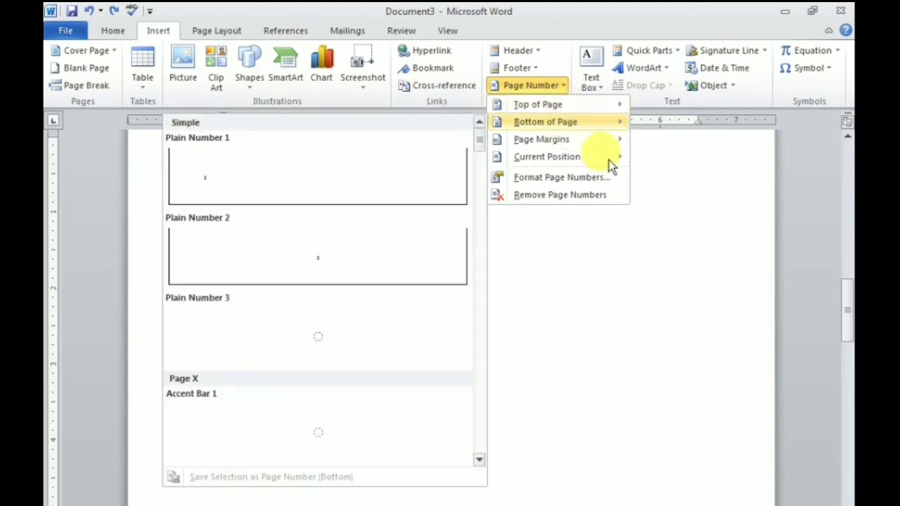
mouse_move(596, 163)
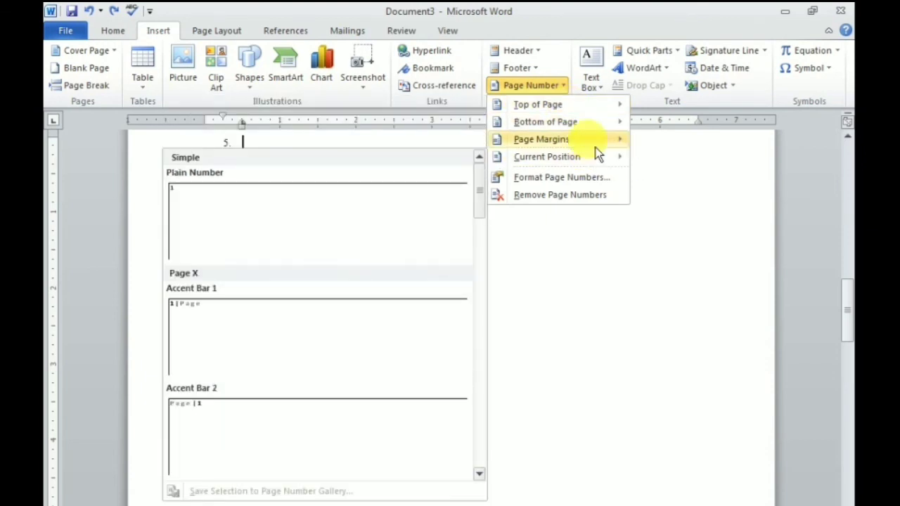
click(616, 288)
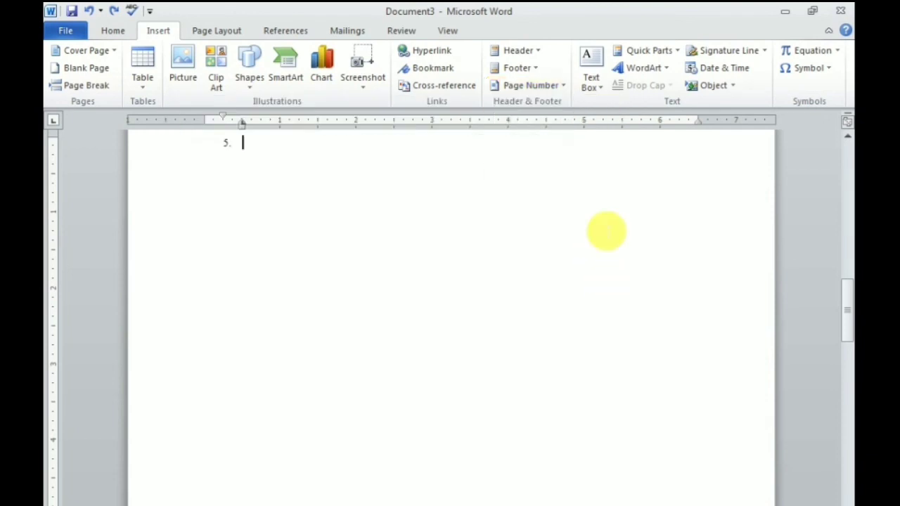
click(605, 90)
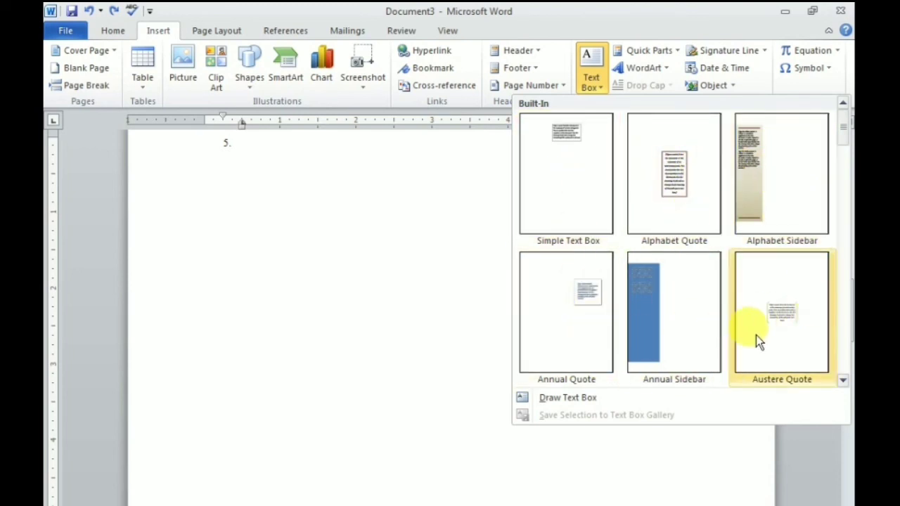
click(475, 202)
click(679, 52)
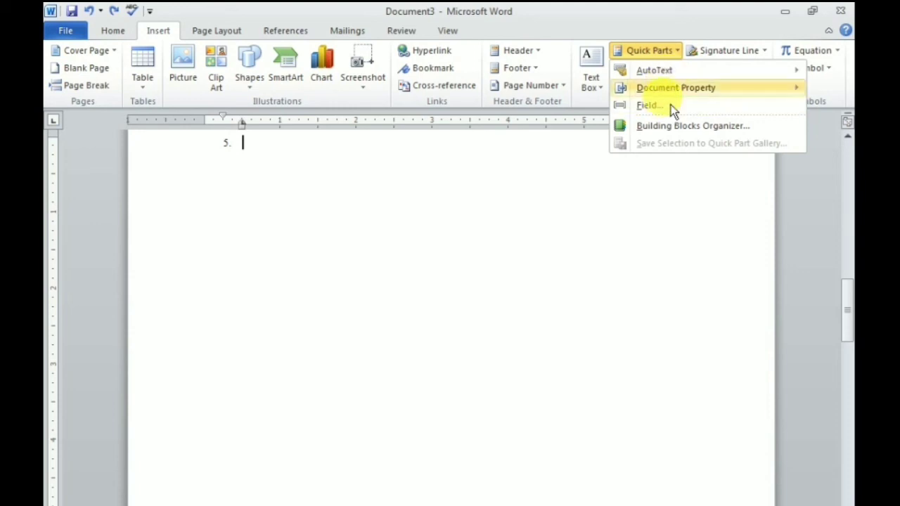
mouse_move(673, 82)
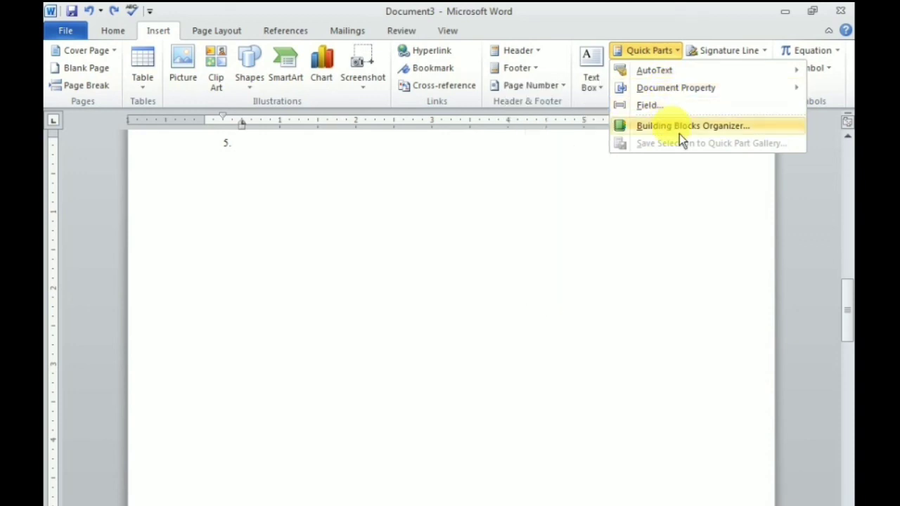
click(609, 198)
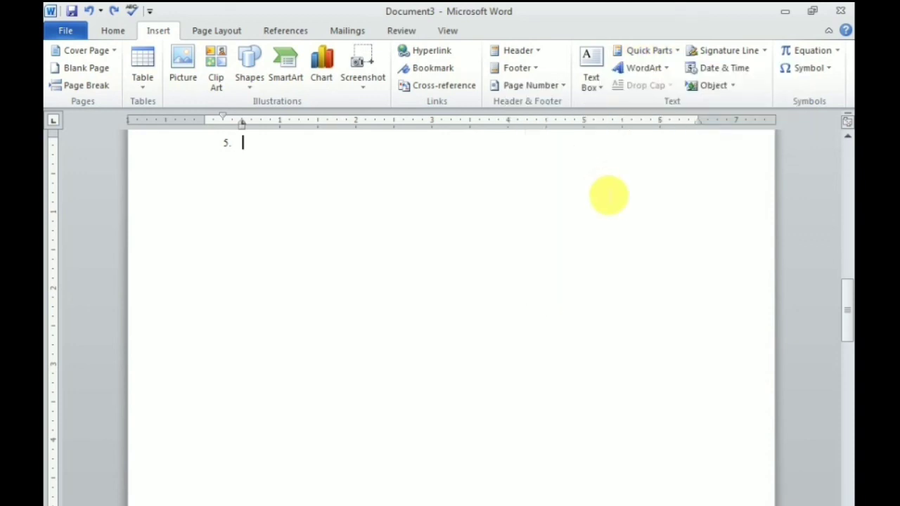
click(666, 70)
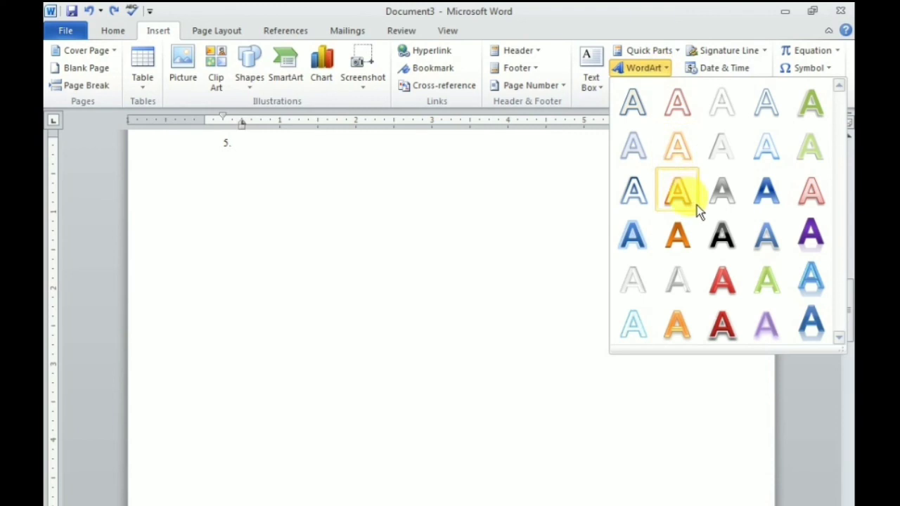
click(369, 259)
click(655, 71)
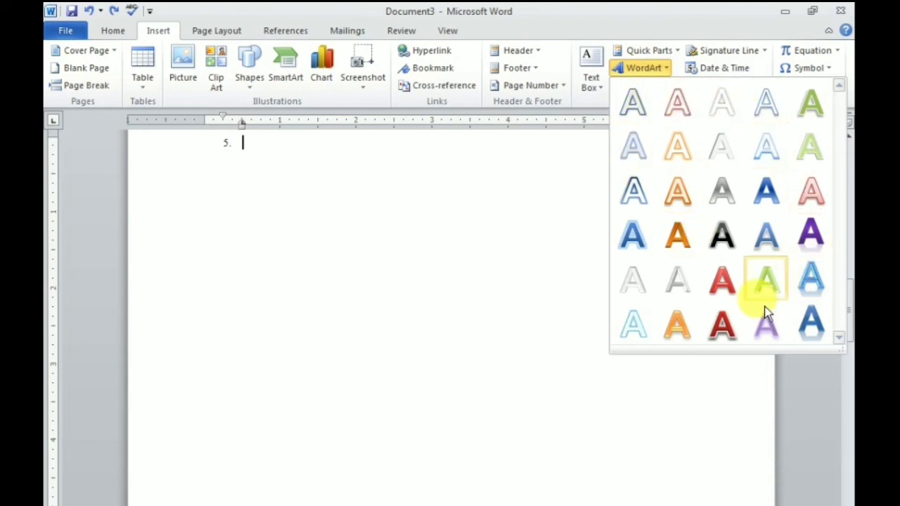
click(518, 257)
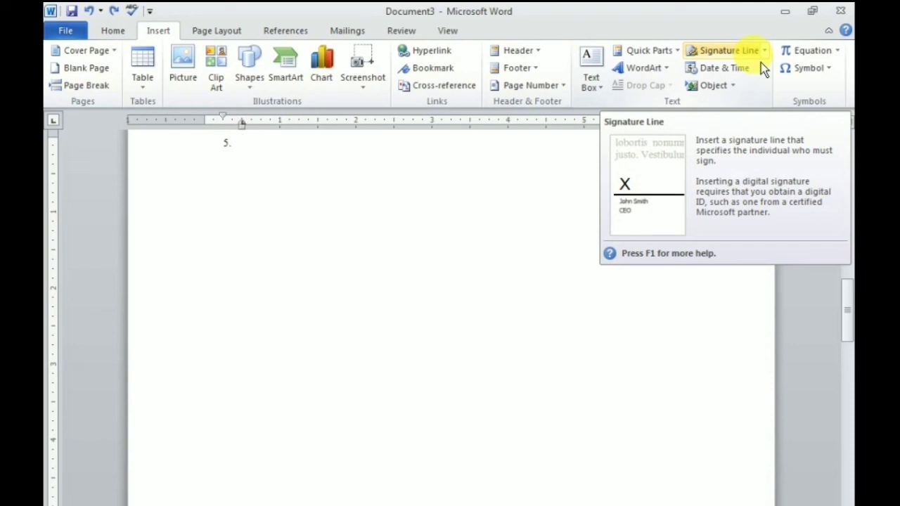
- Browse the Object dialog's object types without embedding one, then insert an empty equation at item 5
click(743, 94)
click(738, 106)
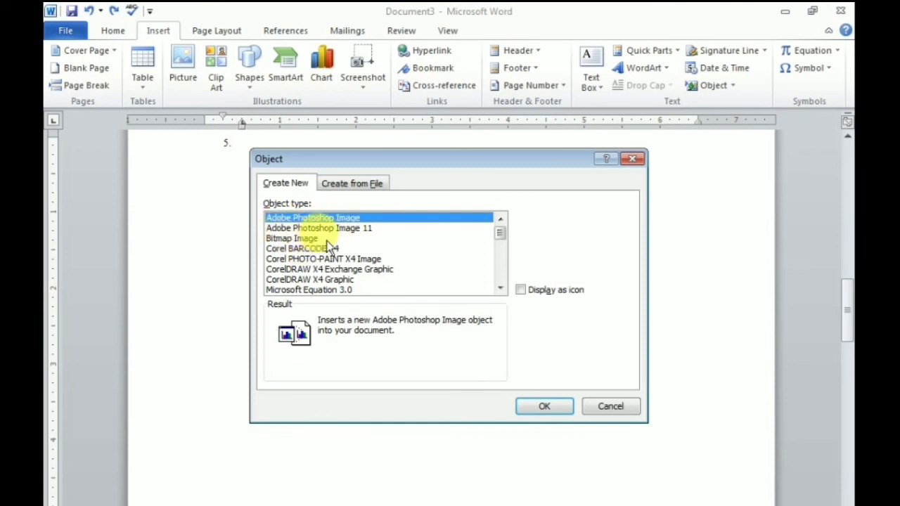
scroll(311, 253, down, 3)
scroll(314, 278, down, 3)
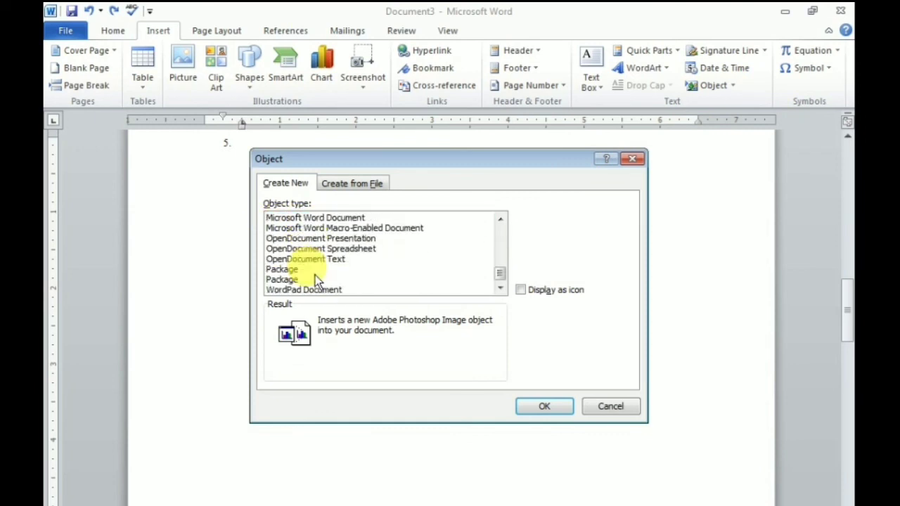
scroll(315, 276, up, 5)
scroll(316, 276, up, 1)
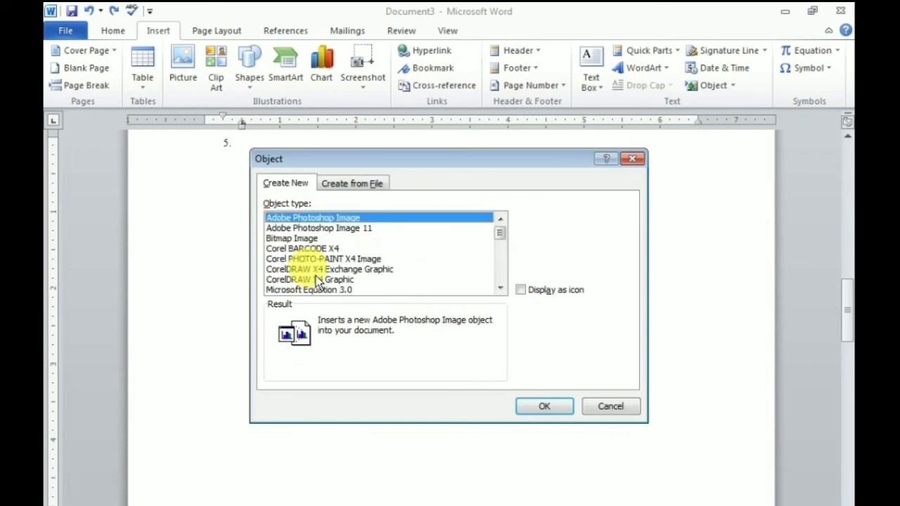
click(633, 160)
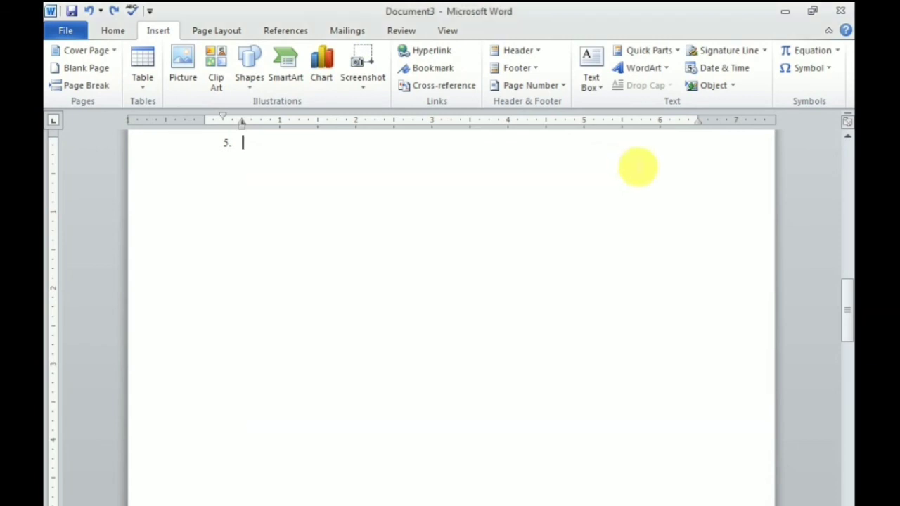
click(836, 56)
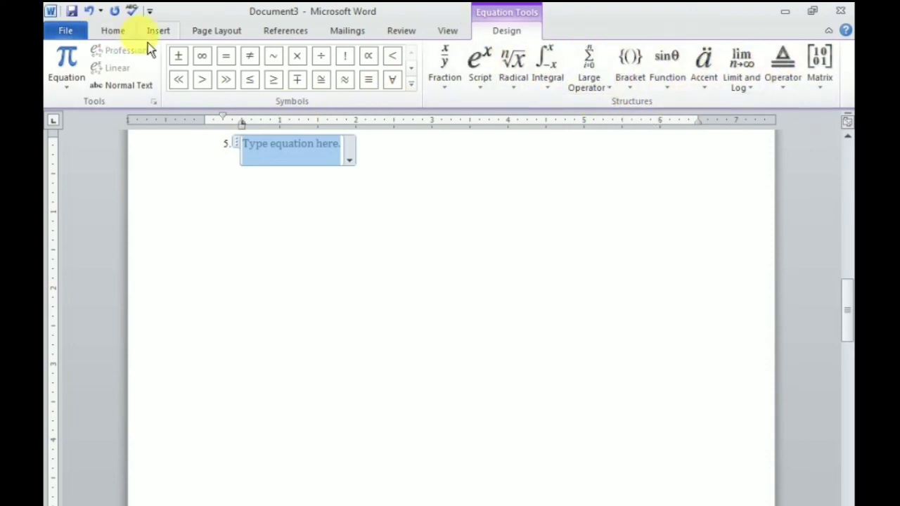
- Preview the Basic Math symbols and the More Symbols dialog without inserting, then switch to Home
click(416, 90)
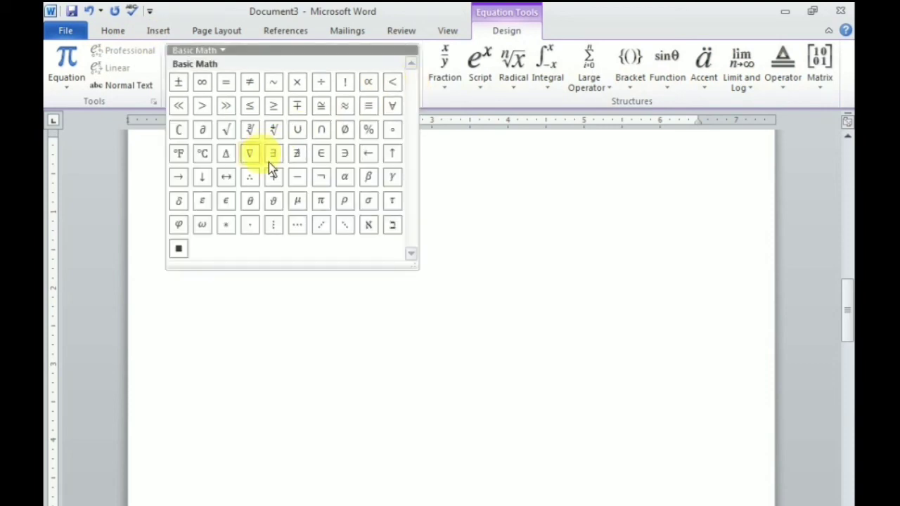
click(159, 34)
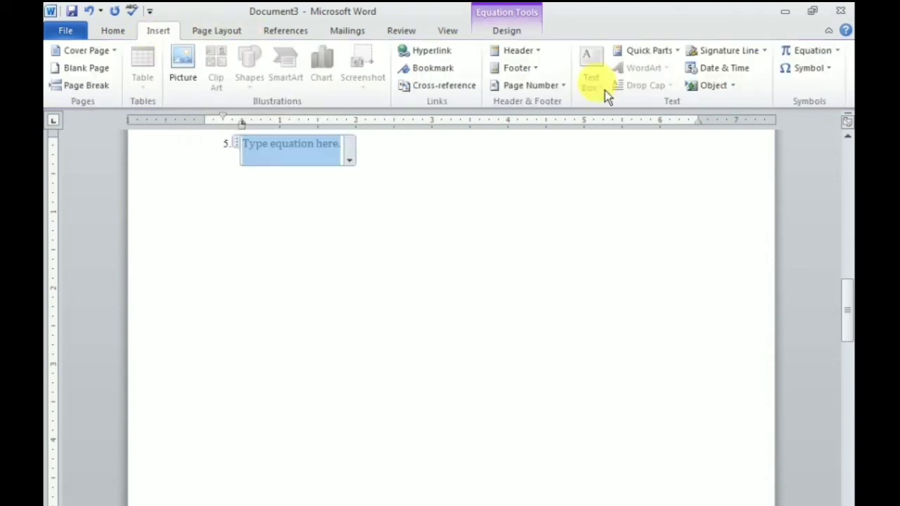
click(834, 73)
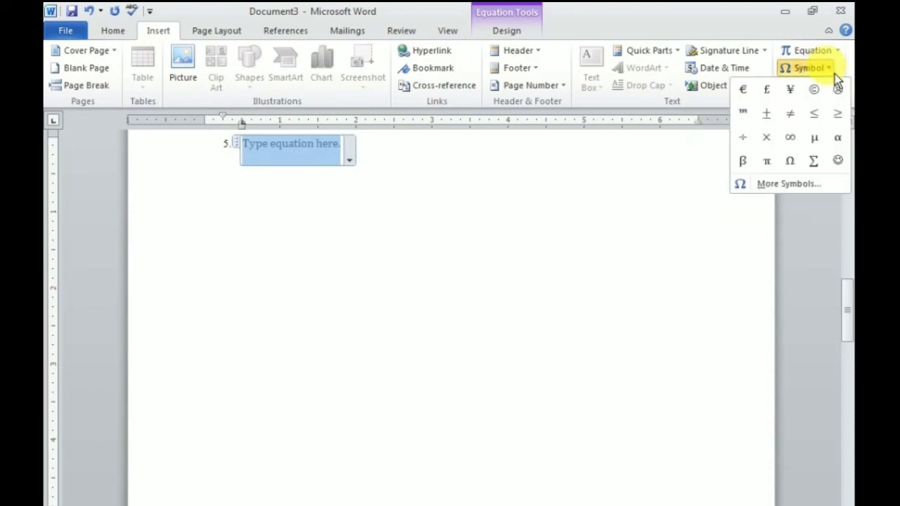
click(807, 190)
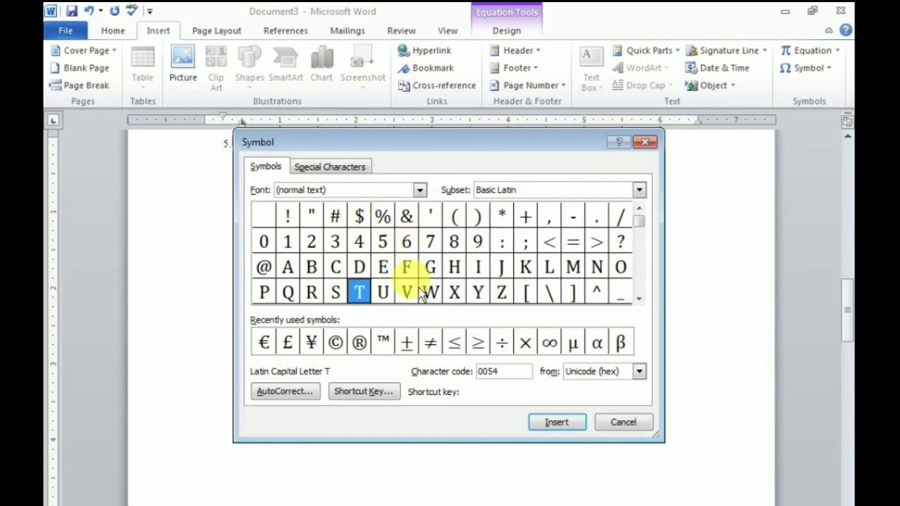
click(644, 143)
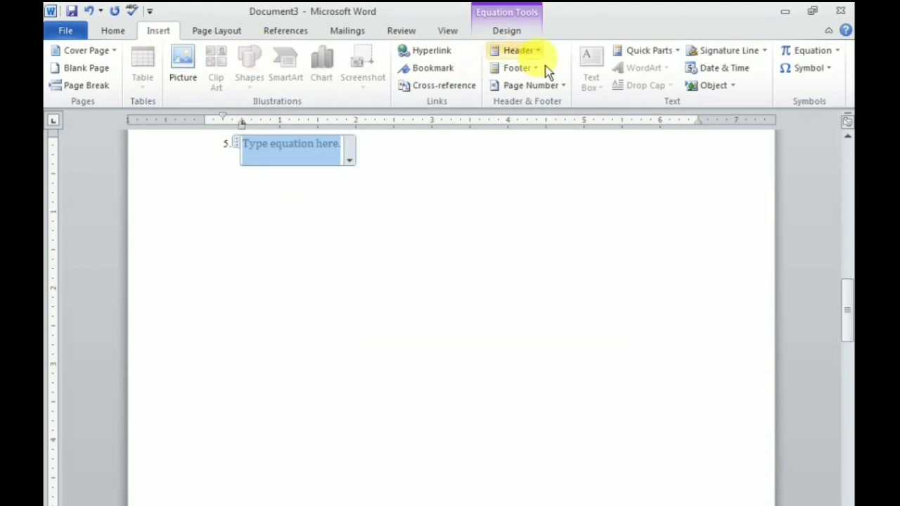
click(130, 42)
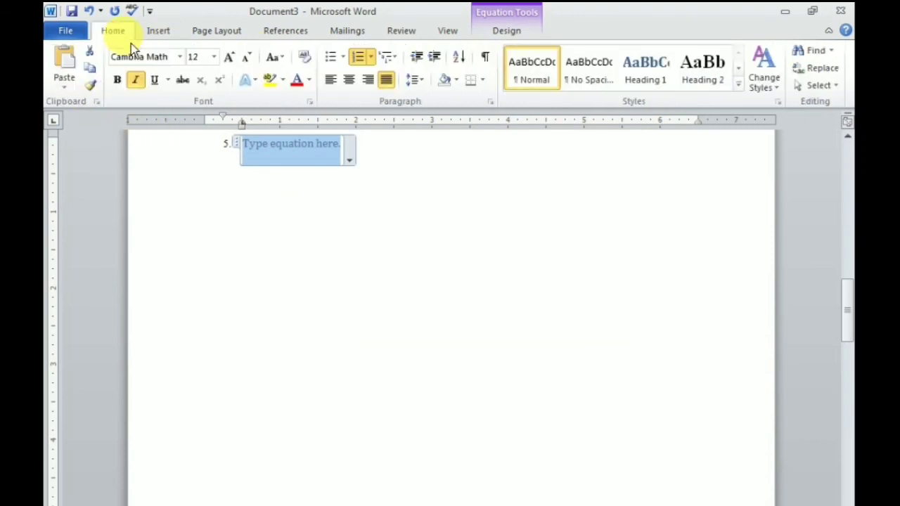